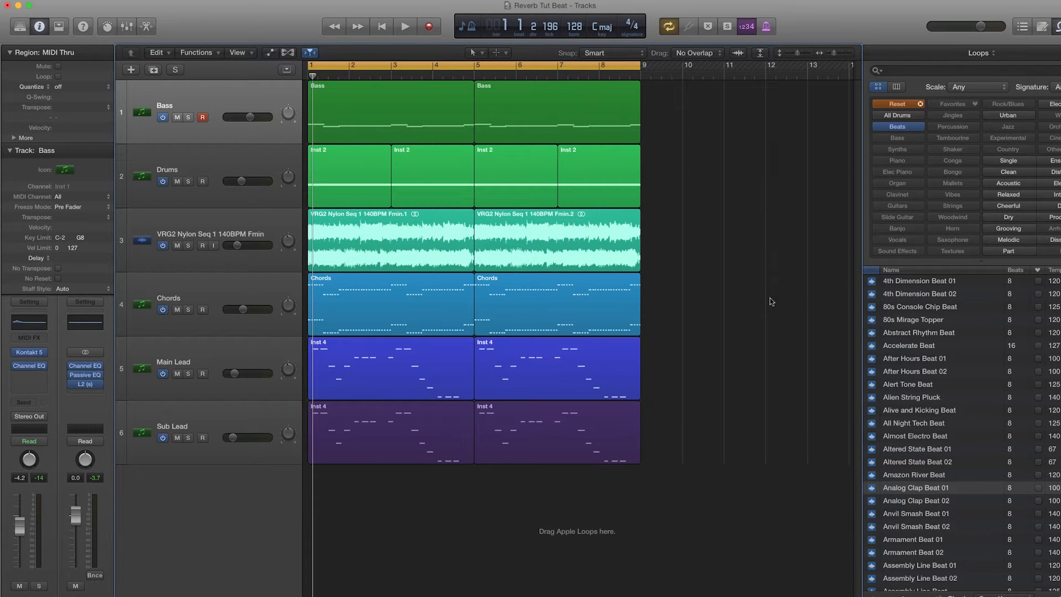
Step: Play the full beat from the start through about bar 8 with all tracks audible, and stop playback
key("space")
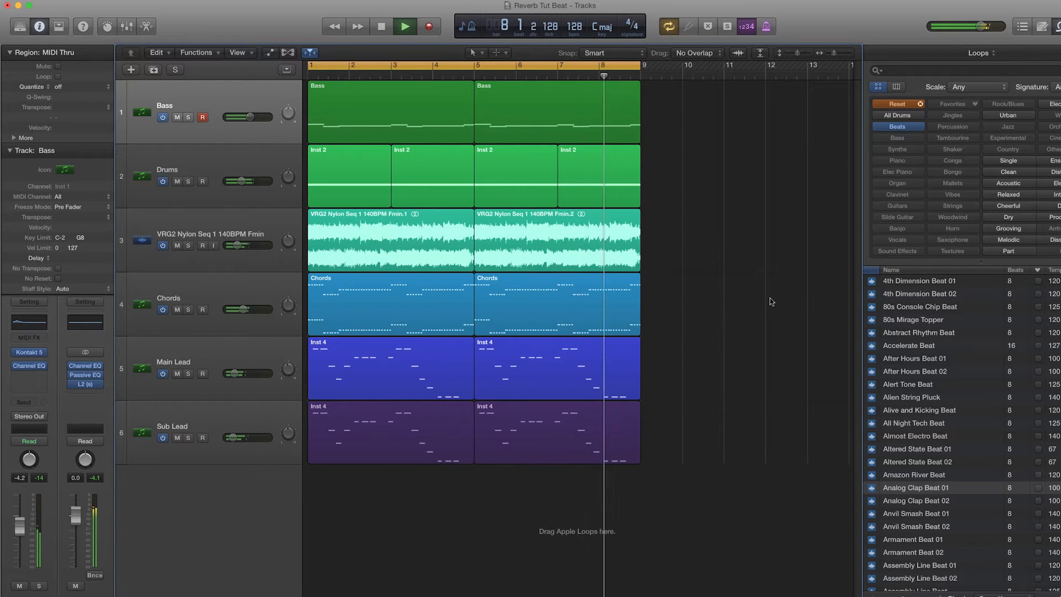
key("space")
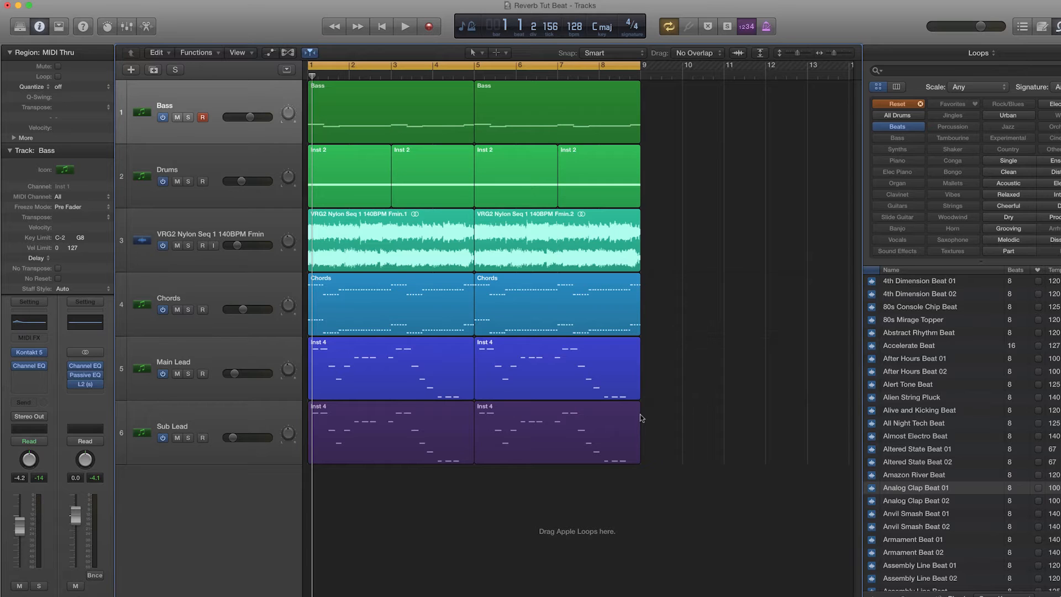
Step: Solo the Bass track and play it without any reverb
left_click(188, 118)
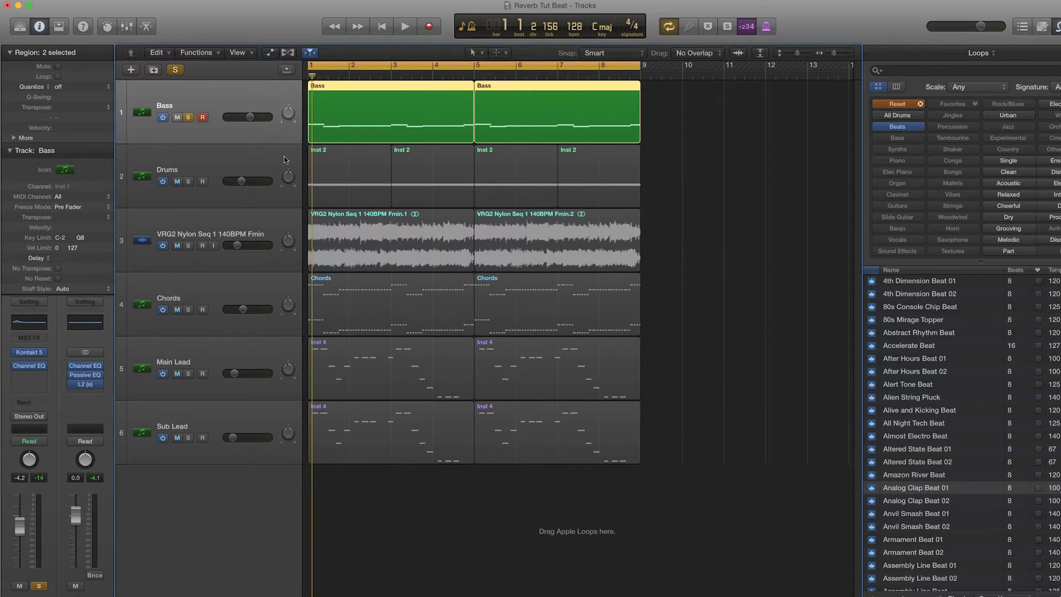
key("space")
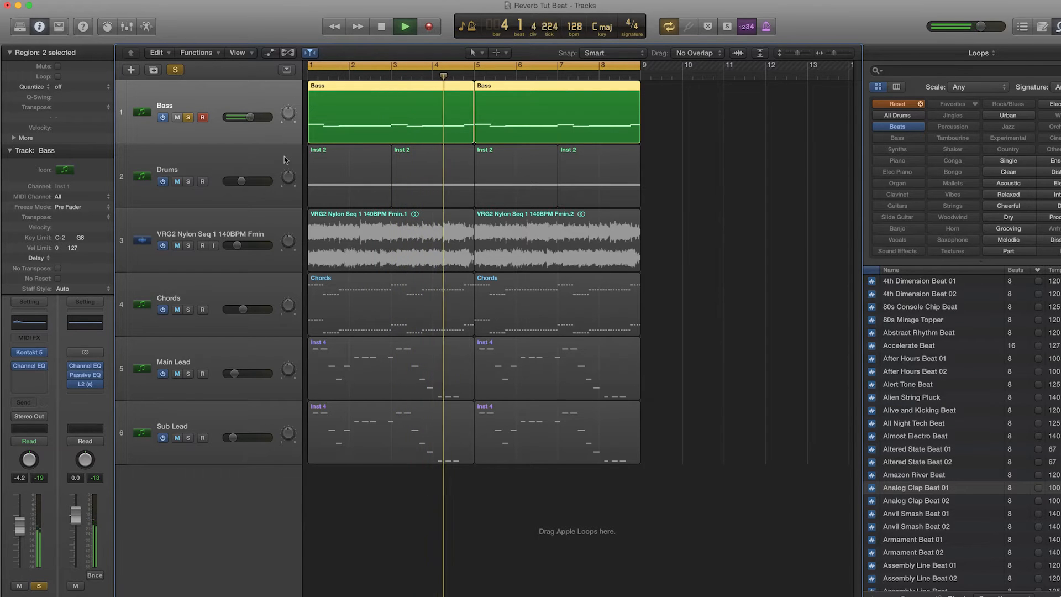
key("space")
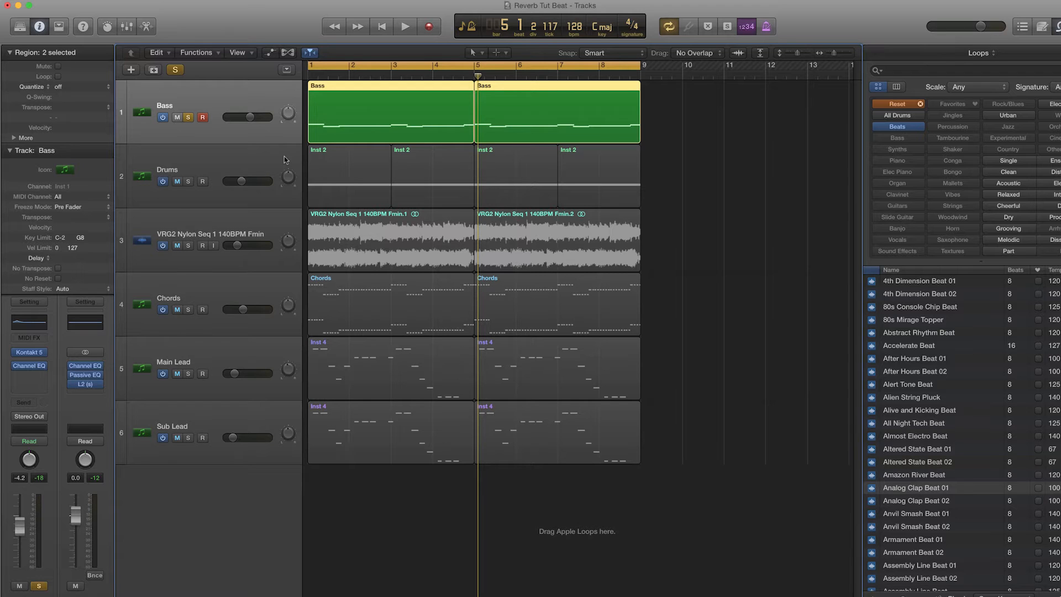
Step: Insert the Space Designer reverb after the Channel EQ on the Bass track and move its window clear of the bass regions
left_click(35, 380)
mouse_move(42, 474)
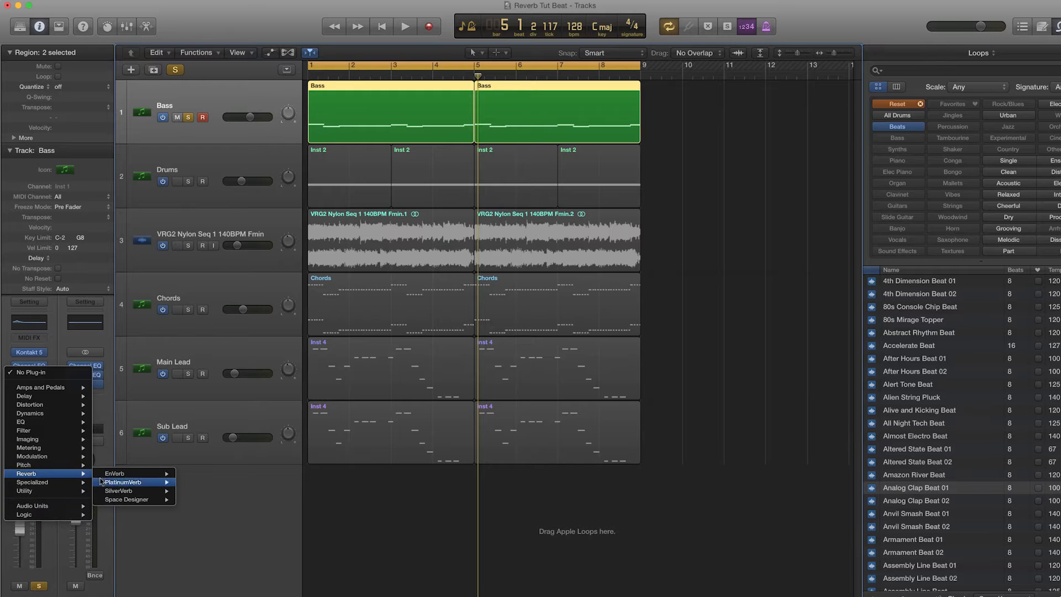
left_click(193, 500)
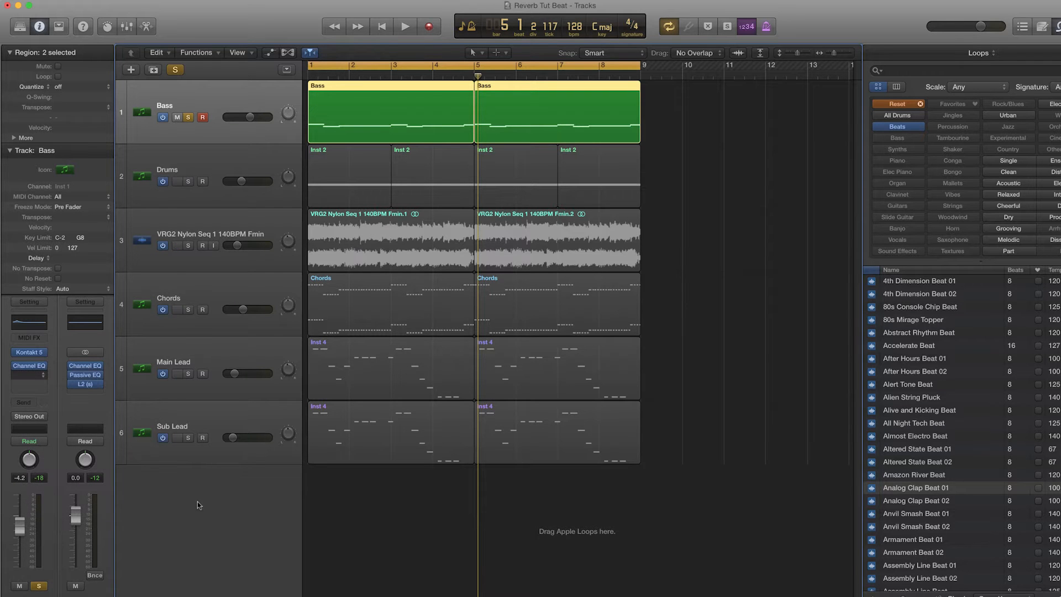
left_click_drag(173, 49, 657, 283)
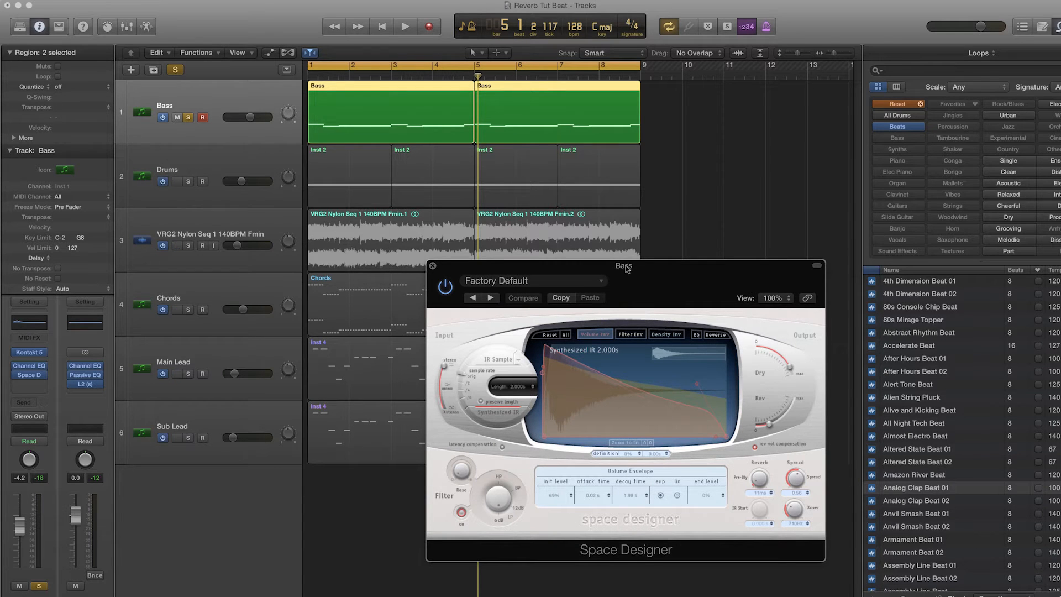
Step: Load the 0.2s Tom Room preset from the small-space rooms in the Bass track's Space Designer
left_click(535, 283)
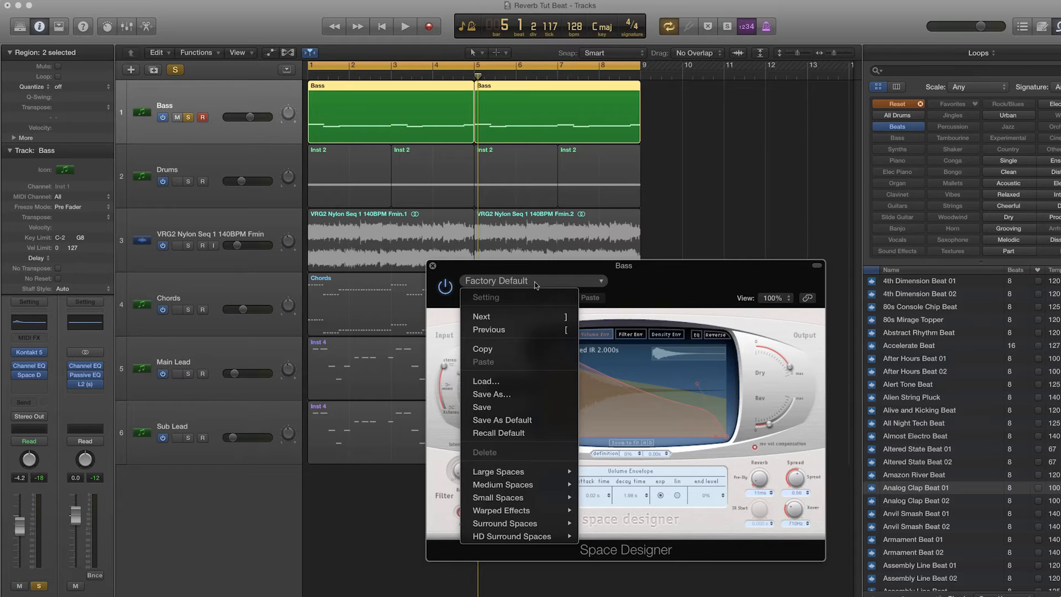
mouse_move(529, 499)
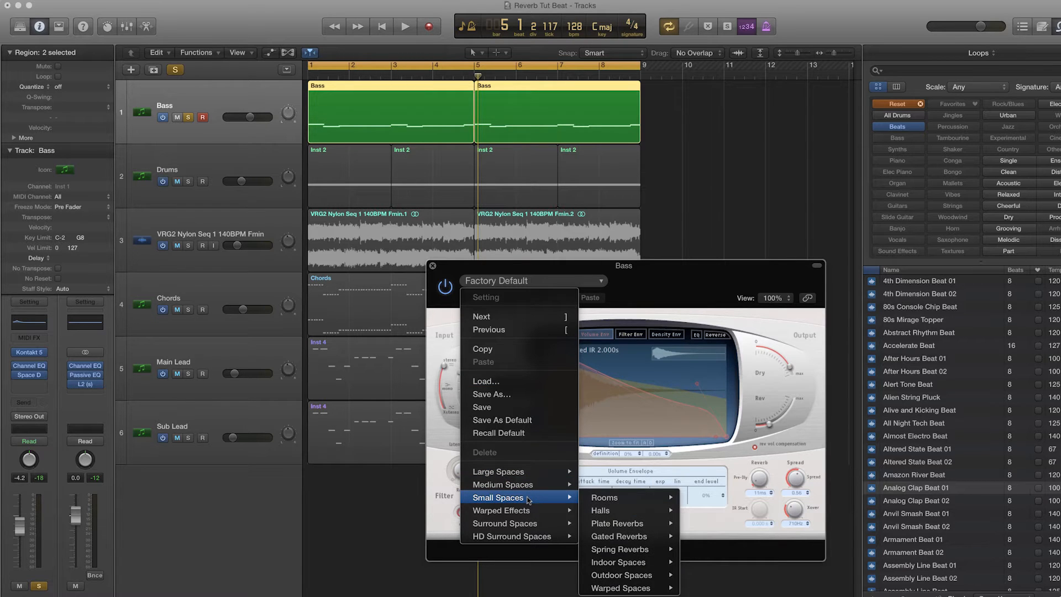
mouse_move(594, 498)
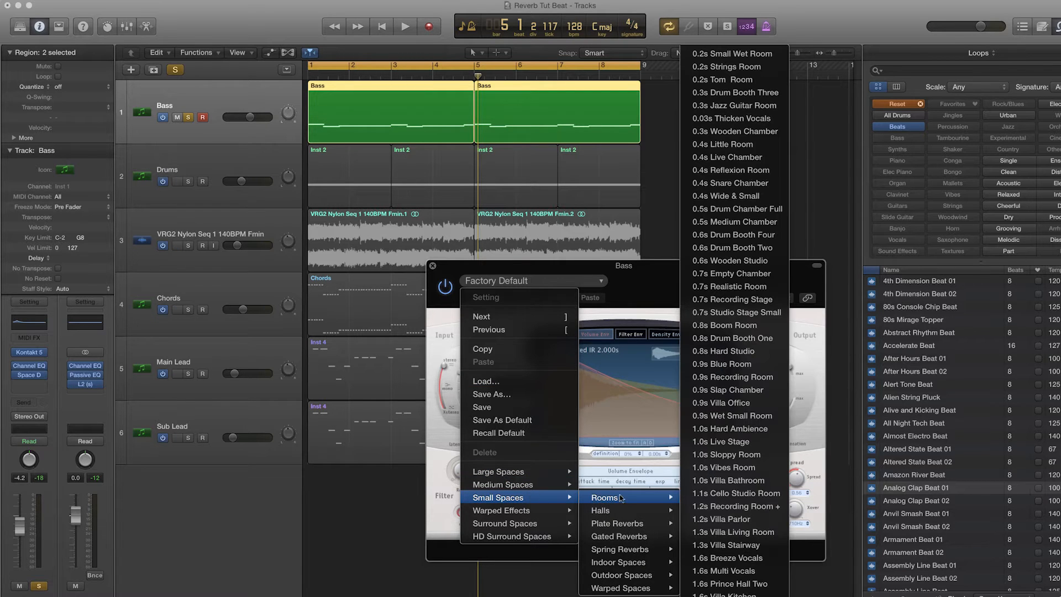
left_click(719, 80)
left_click_drag(658, 277, 710, 263)
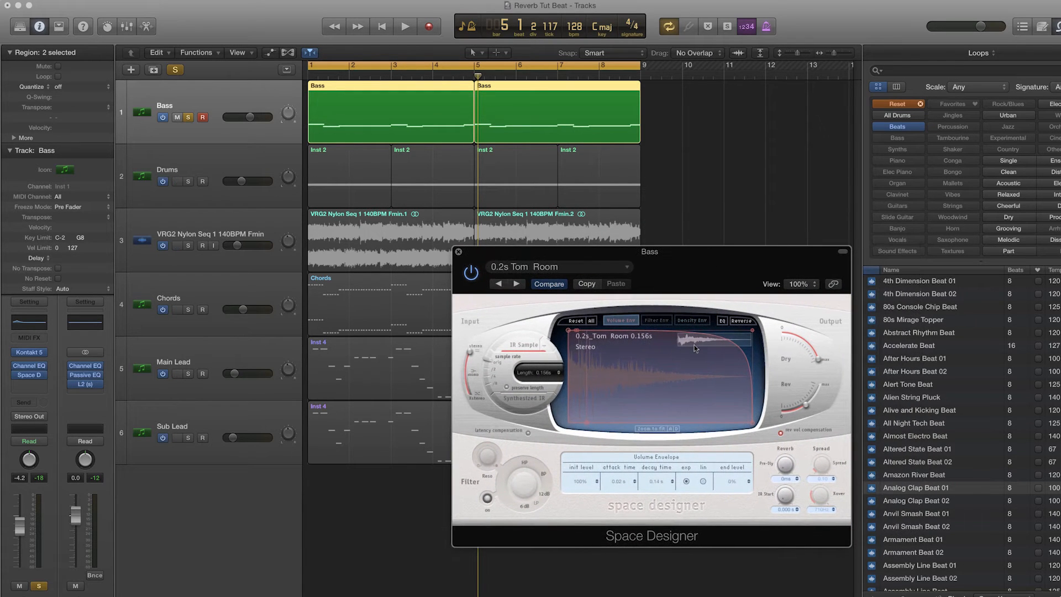
Step: Cut the reverb's lows with its EQ low shelf at 100 Hz and -24 dB, and lower the reverb output level while auditioning the bass
left_click(722, 321)
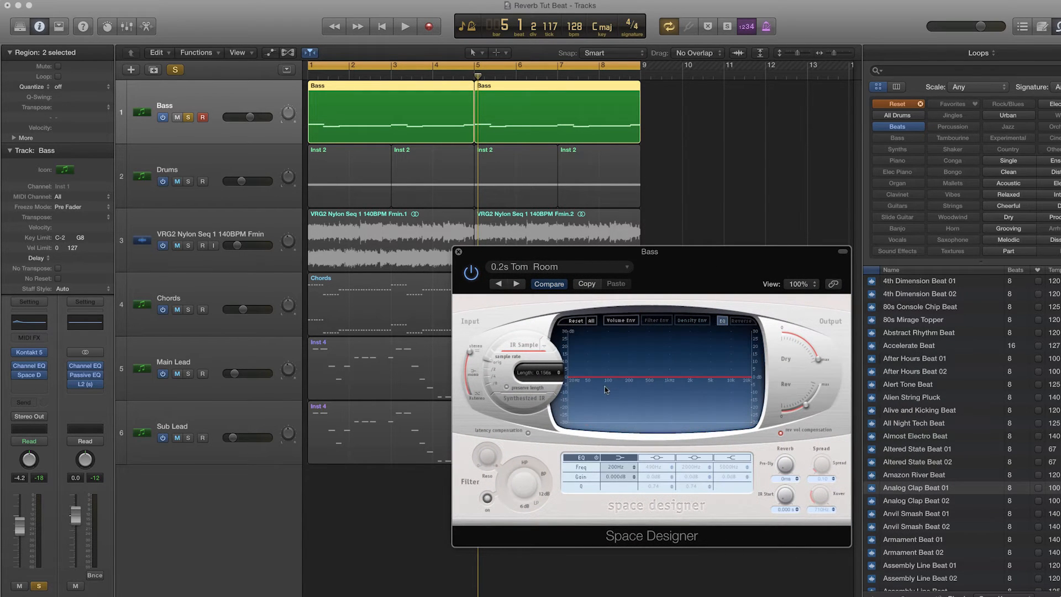
left_click_drag(596, 385, 579, 441)
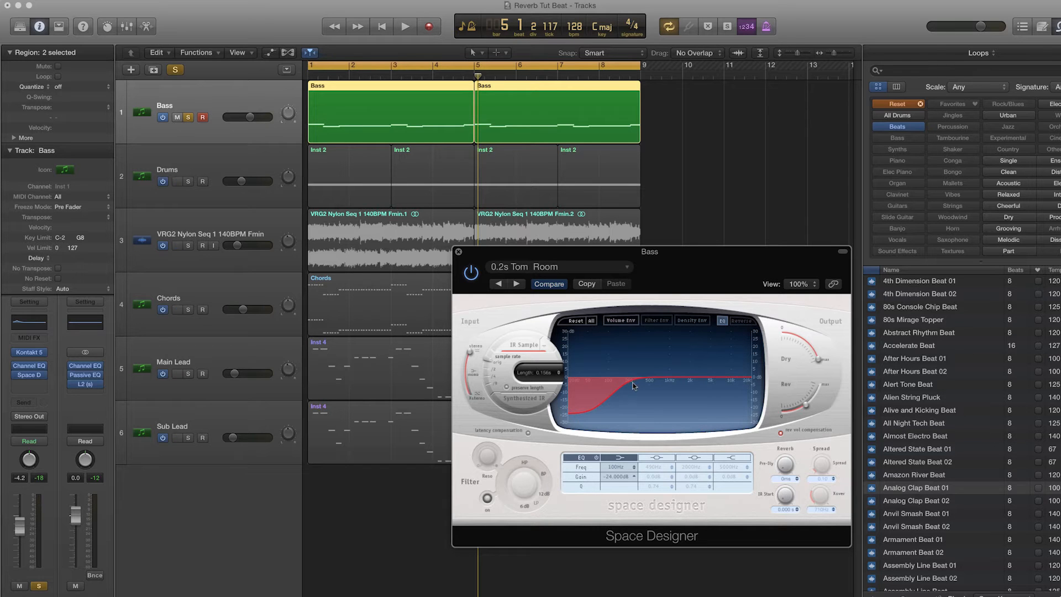
left_click_drag(805, 407, 789, 424)
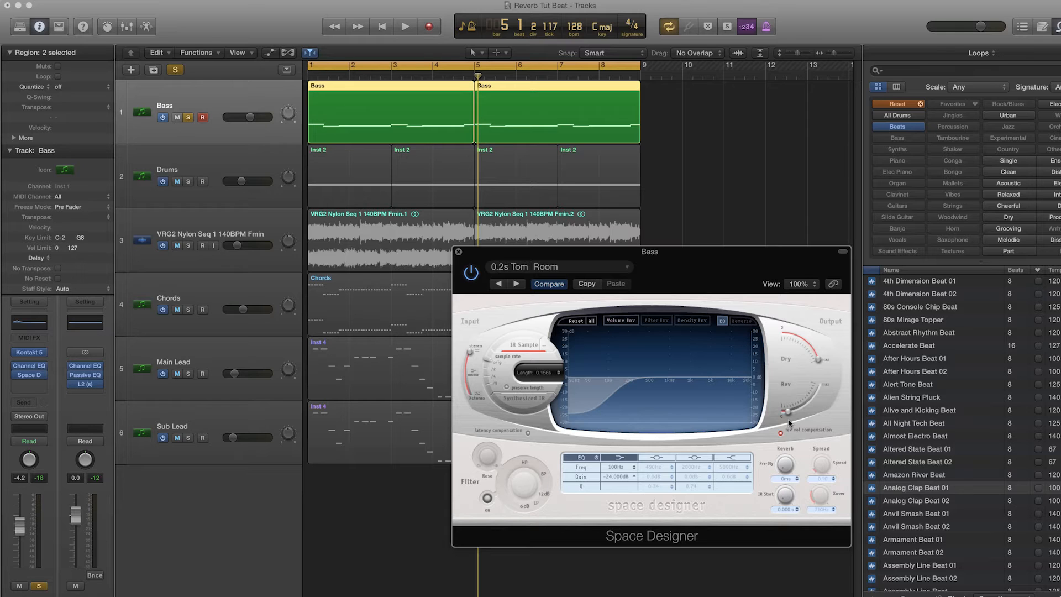
key("space")
left_click_drag(790, 424, 795, 414)
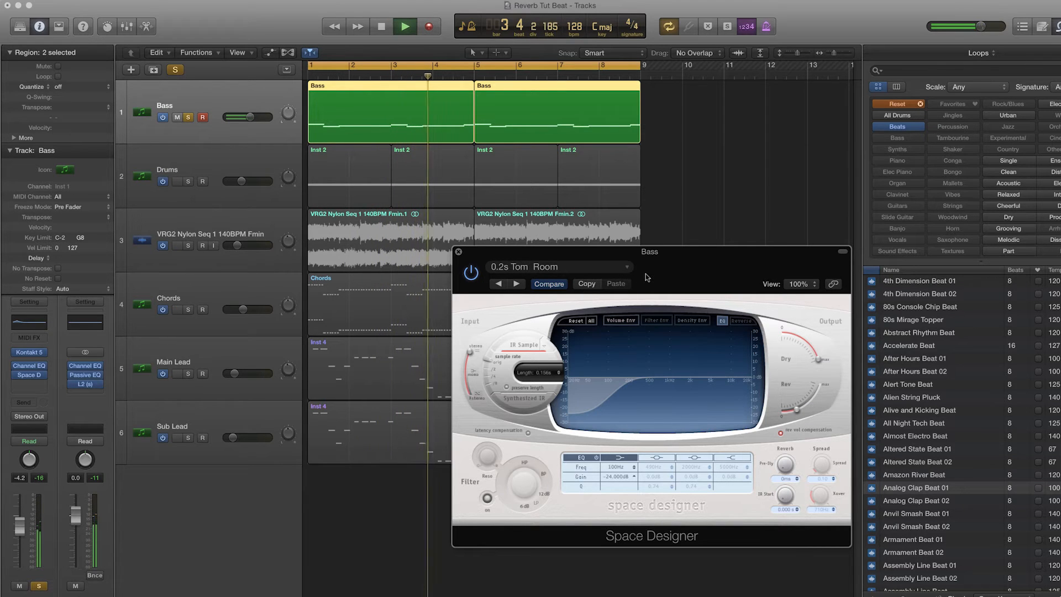
key("space")
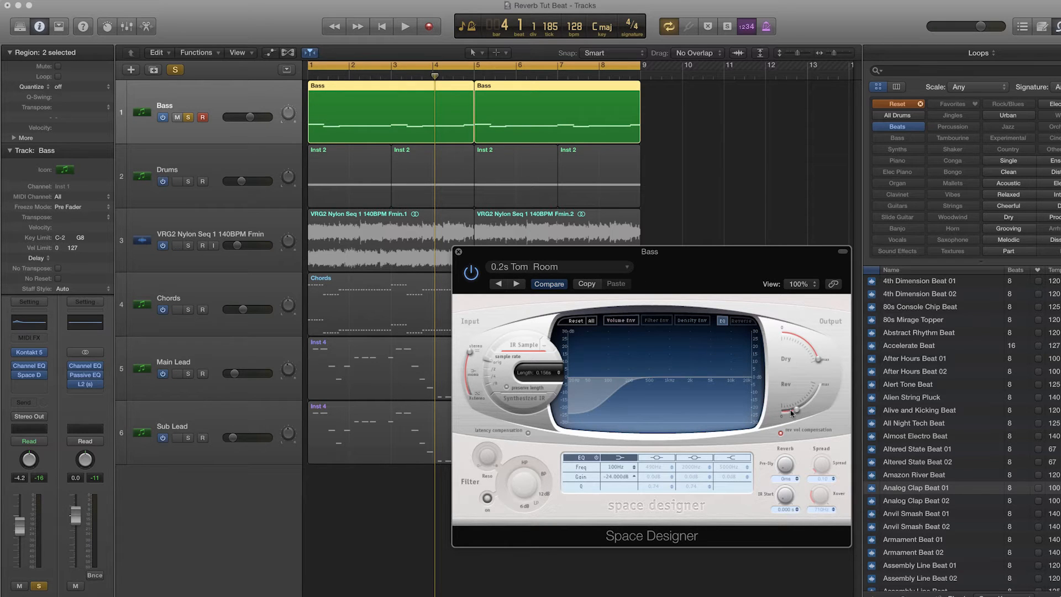
Step: Switch the reverb to the 0.3s Drum Booth Three preset during playback and set its EQ low shelf to 120 Hz and -24 dB
mouse_move(797, 411)
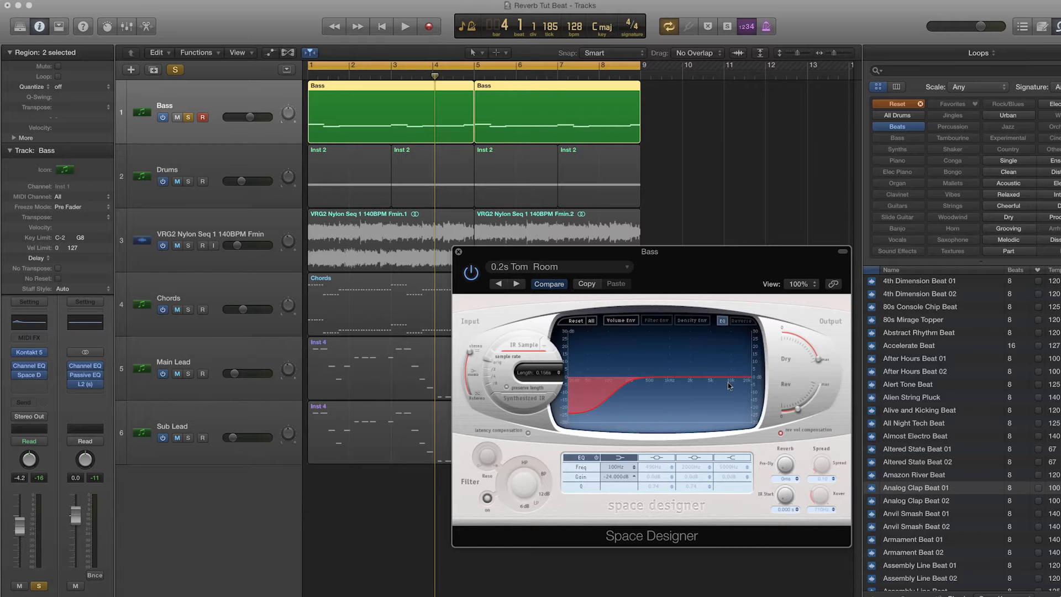
left_click_drag(576, 254, 582, 308)
key("space")
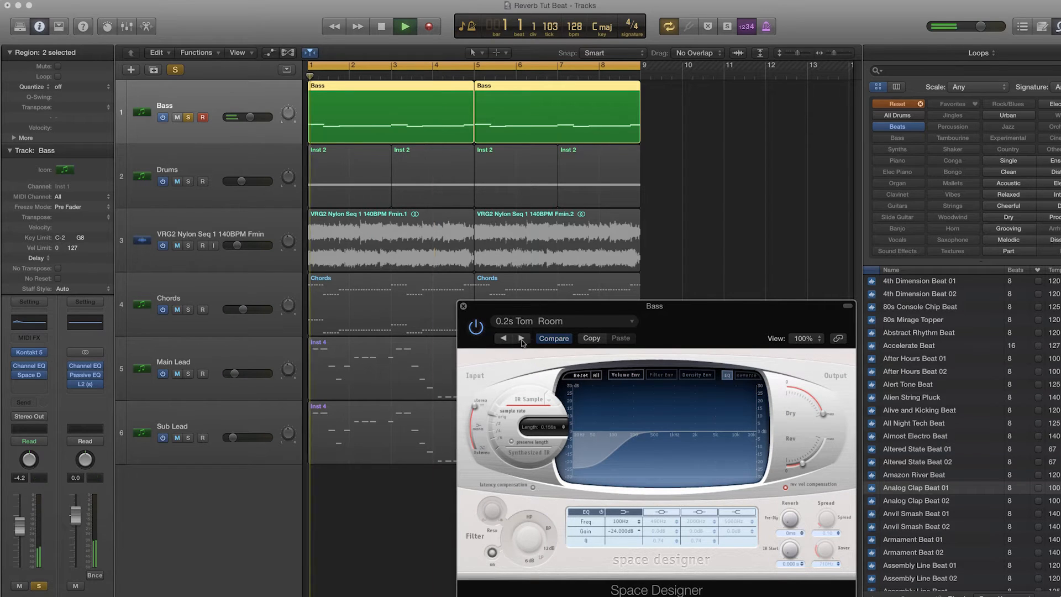
left_click(522, 338)
left_click(522, 338)
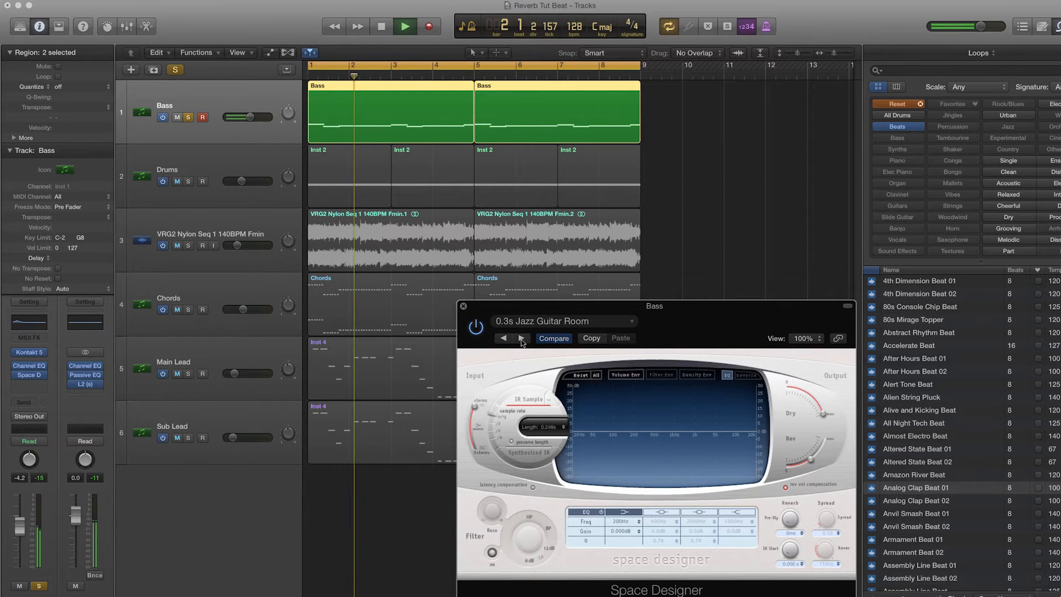
left_click(503, 338)
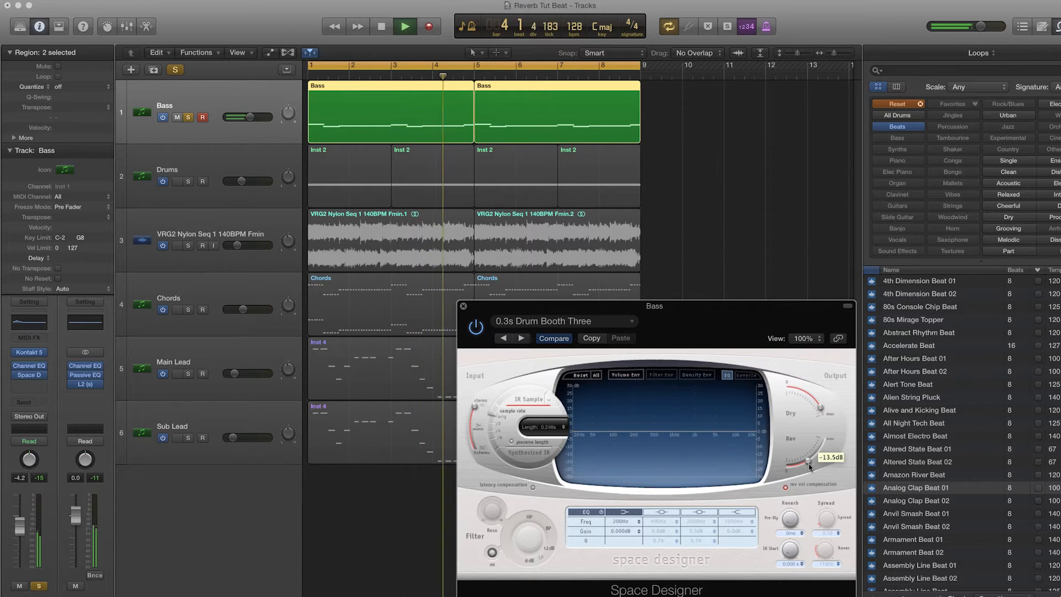
left_click_drag(622, 442, 607, 518)
Step: Compare the soloed bass with Space Designer bypassed and active during playback, leaving the reverb on
left_click(473, 329)
left_click(474, 329)
key("space")
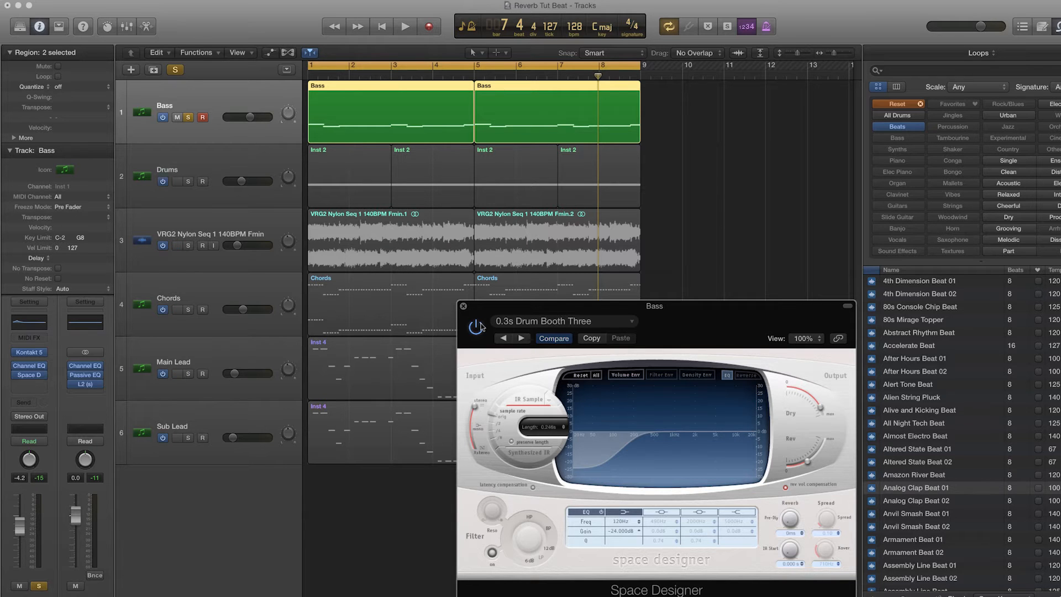
key("space")
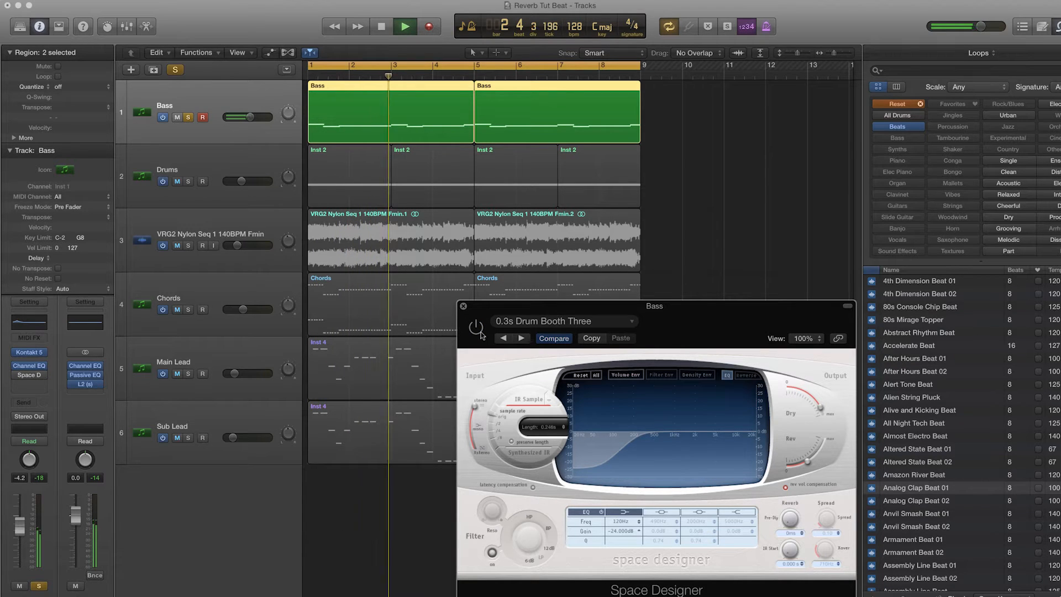
left_click(477, 328)
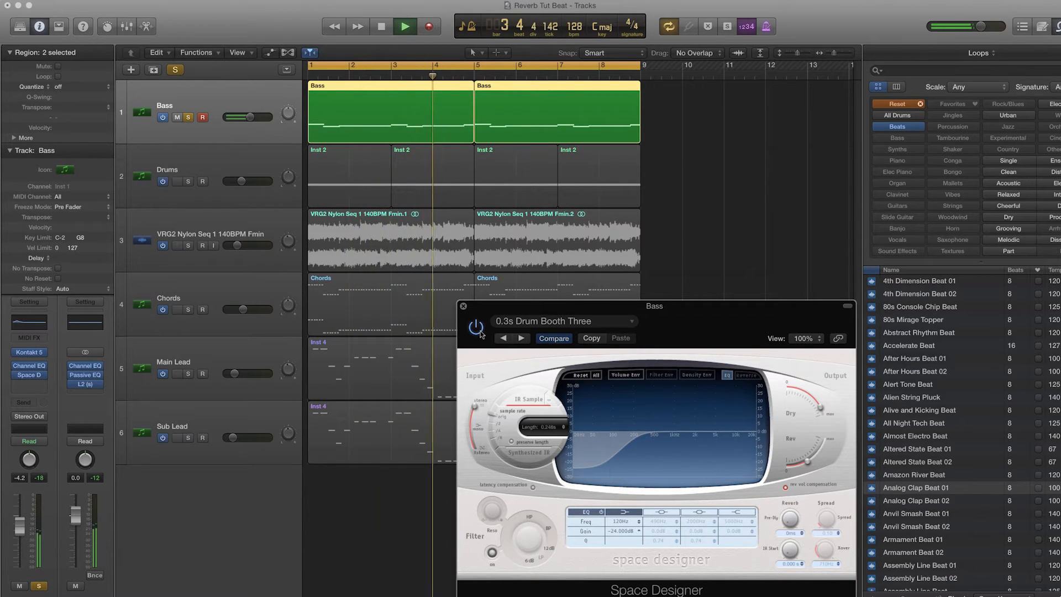
key("space")
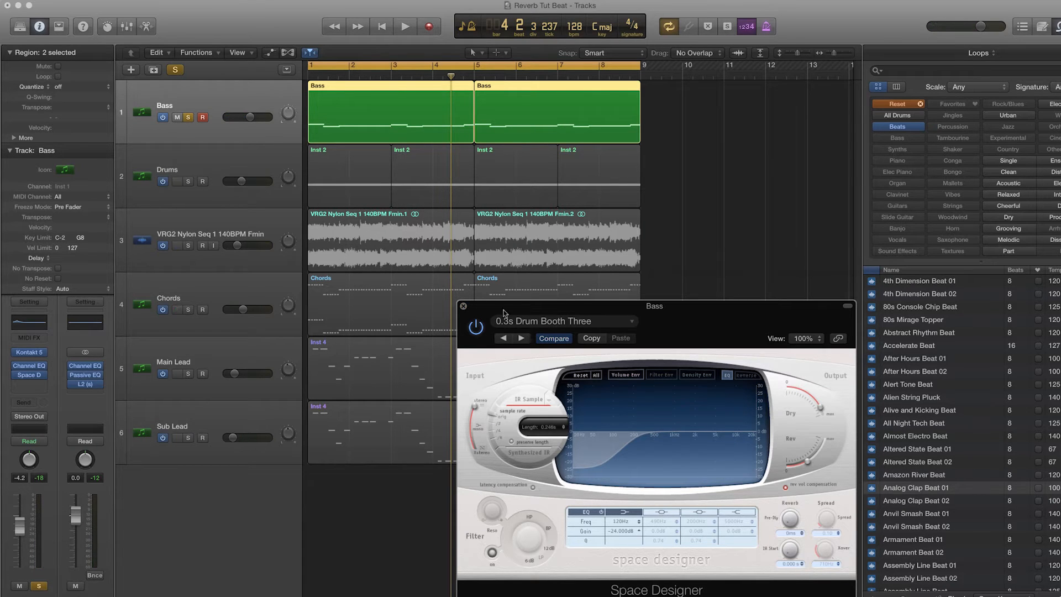
Step: Solo the Drums track, show the mixer and close the Bass track's Space Designer window
left_click_drag(491, 311, 469, 312)
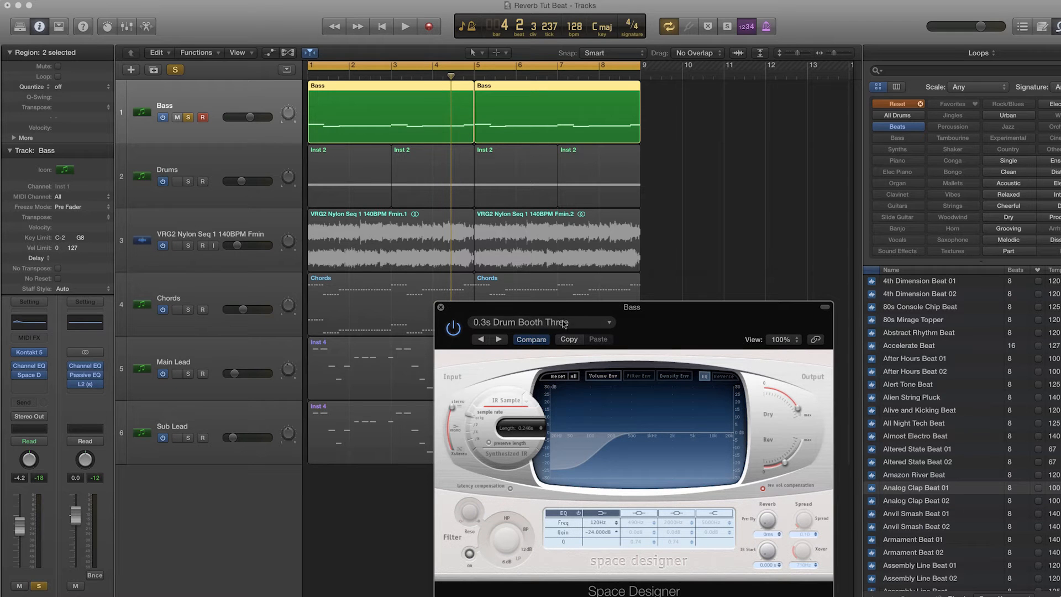
left_click(217, 180)
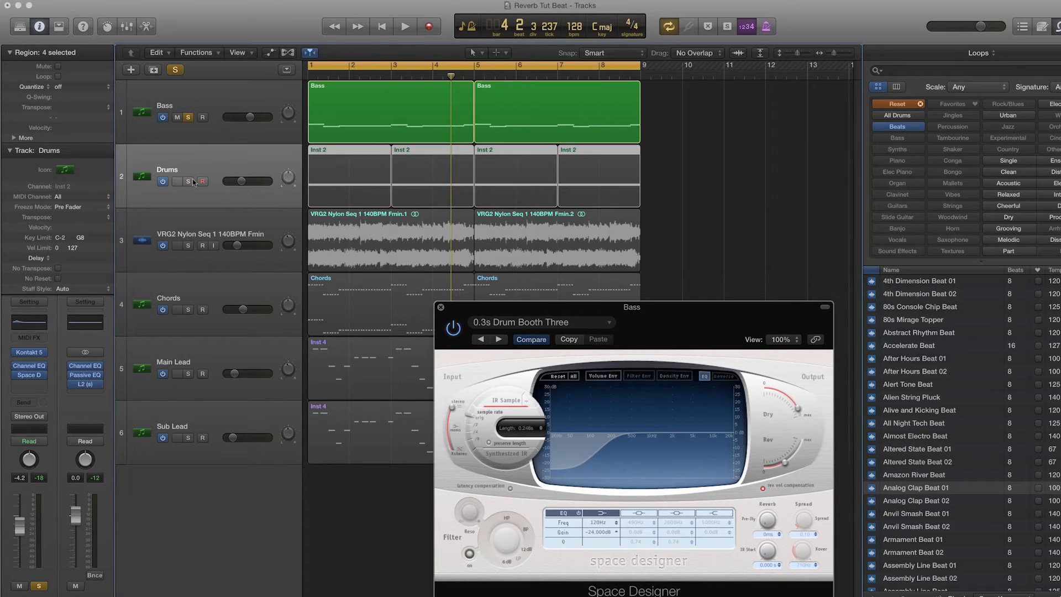
left_click(128, 27)
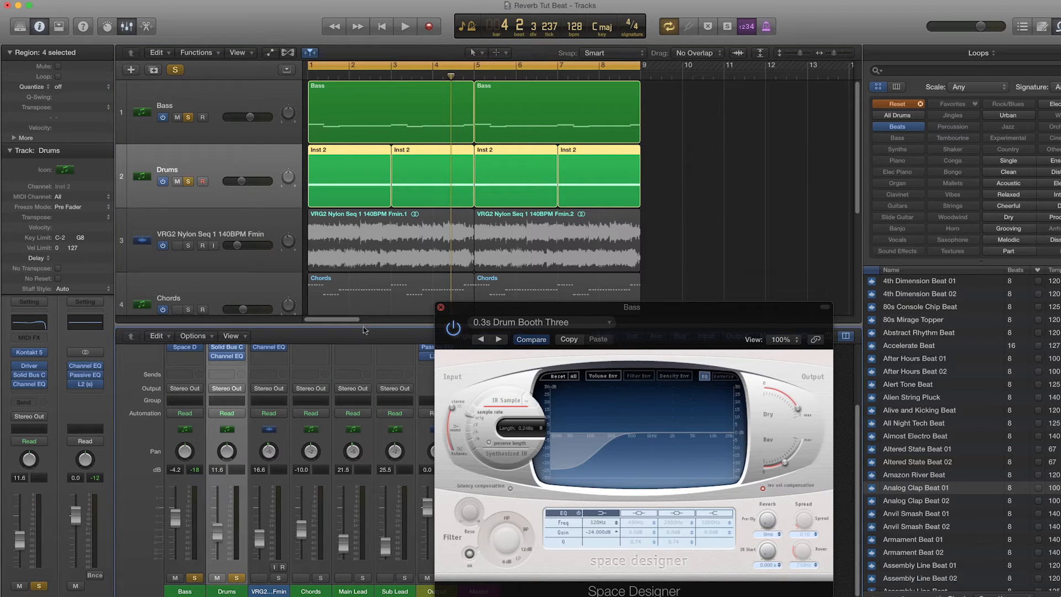
key("super+w")
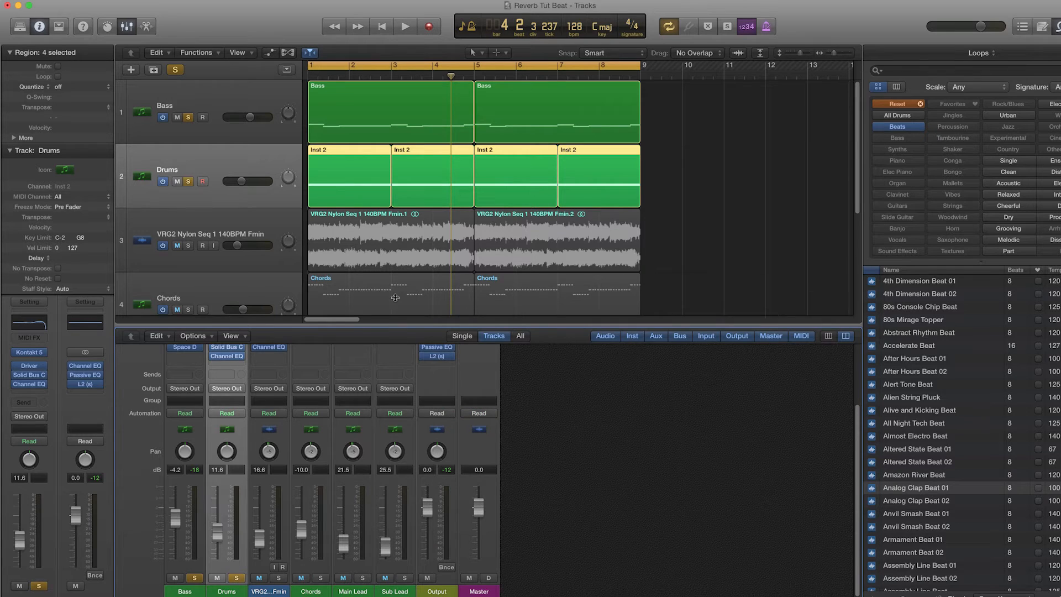
Step: Enlarge the mixer and copy Space Designer from the Bass channel to the slot below Channel EQ on the Drums channel
left_click_drag(395, 304, 397, 275)
mouse_move(185, 352)
key("alt+super")
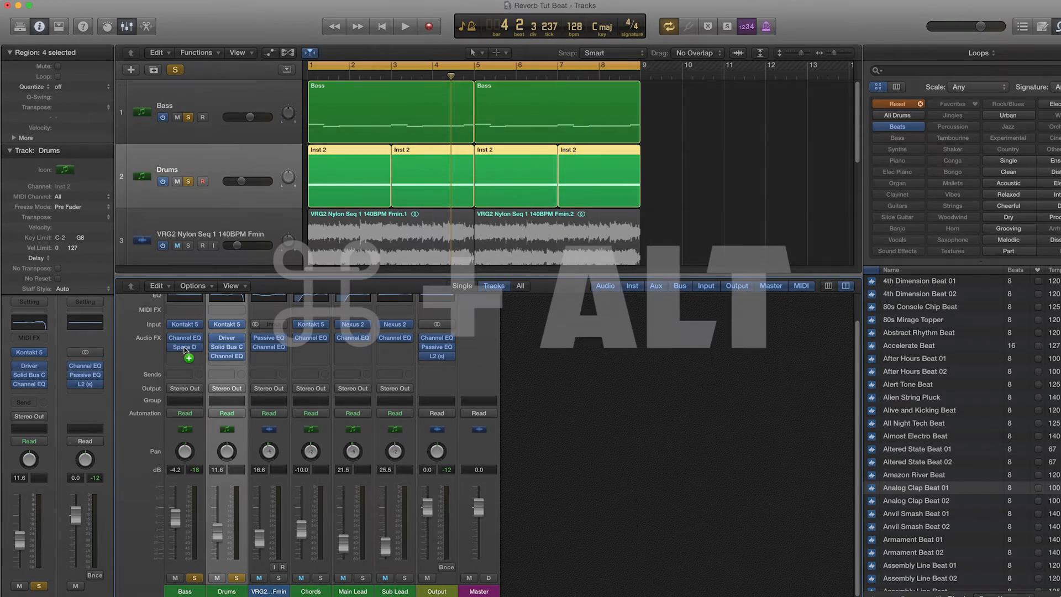
left_click_drag(184, 350, 224, 361)
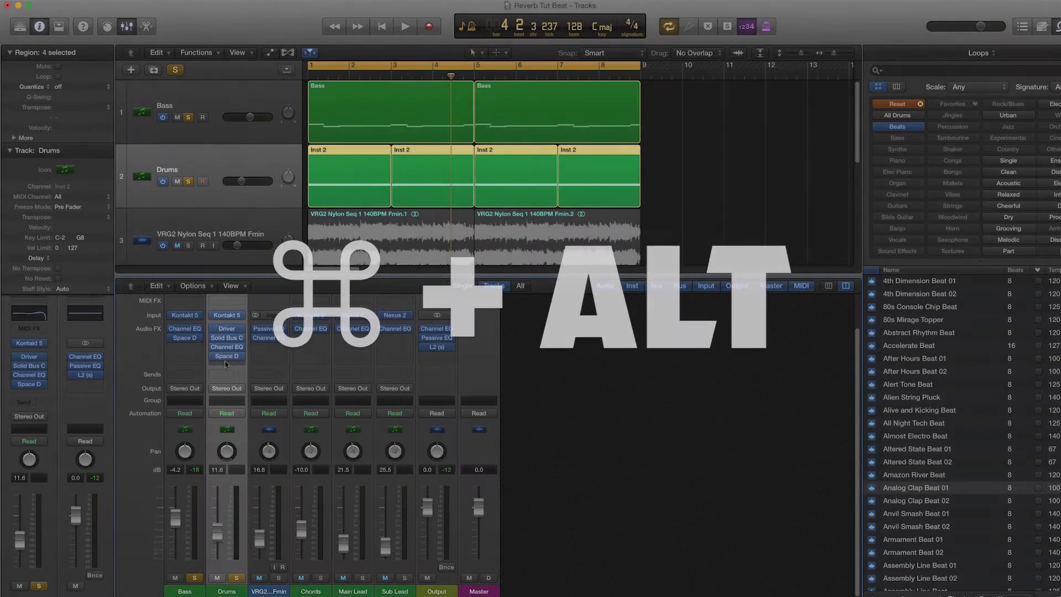
Step: Take Bass out of solo and play the drums alone, comparing them with Space Designer bypassed and active
left_click(194, 578)
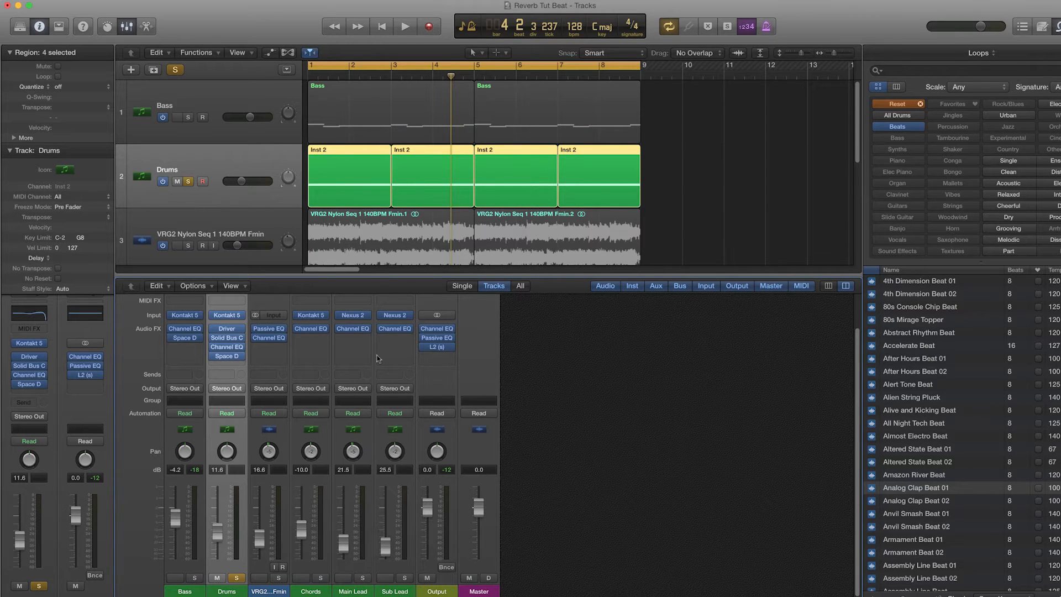
scroll(399, 255, "down", 1)
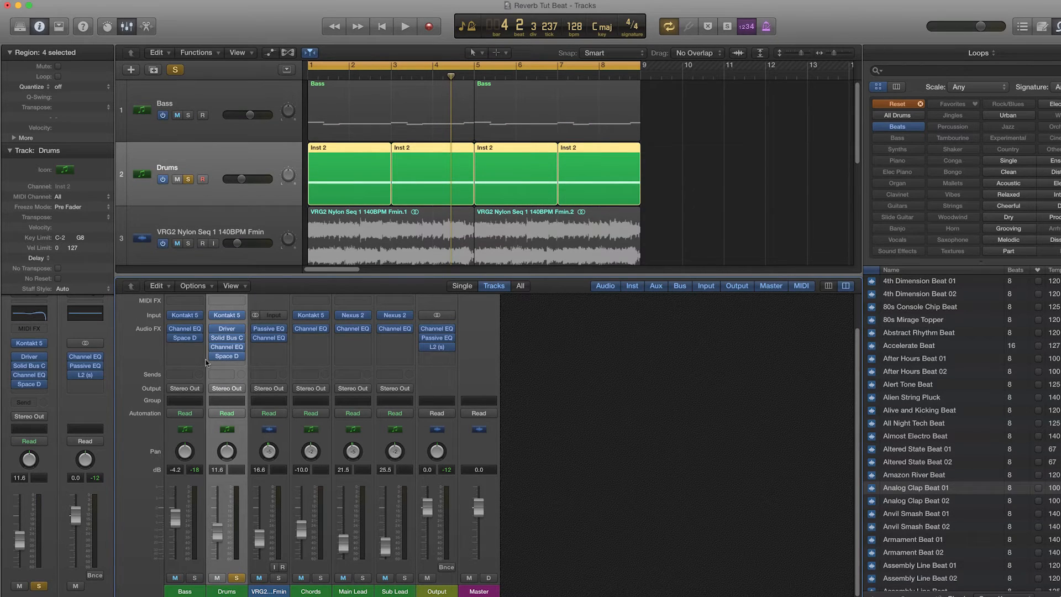
key("space")
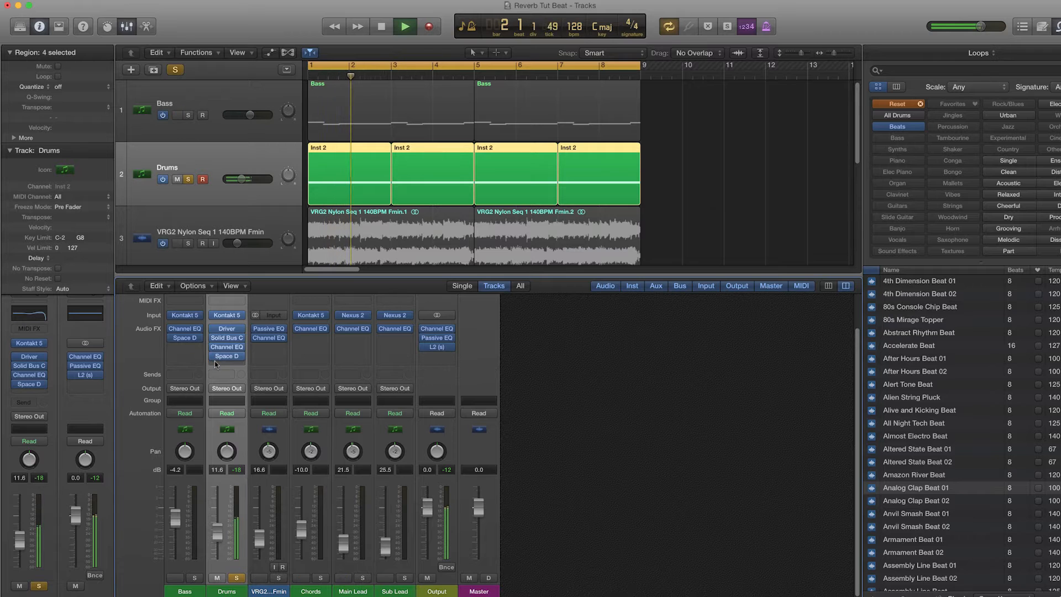
mouse_move(214, 360)
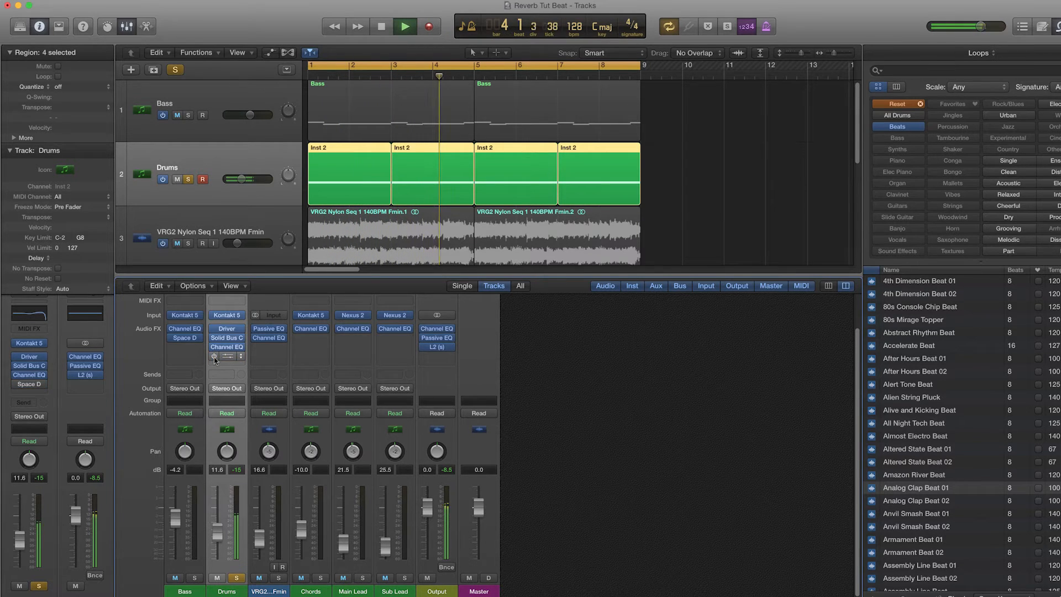
key("space")
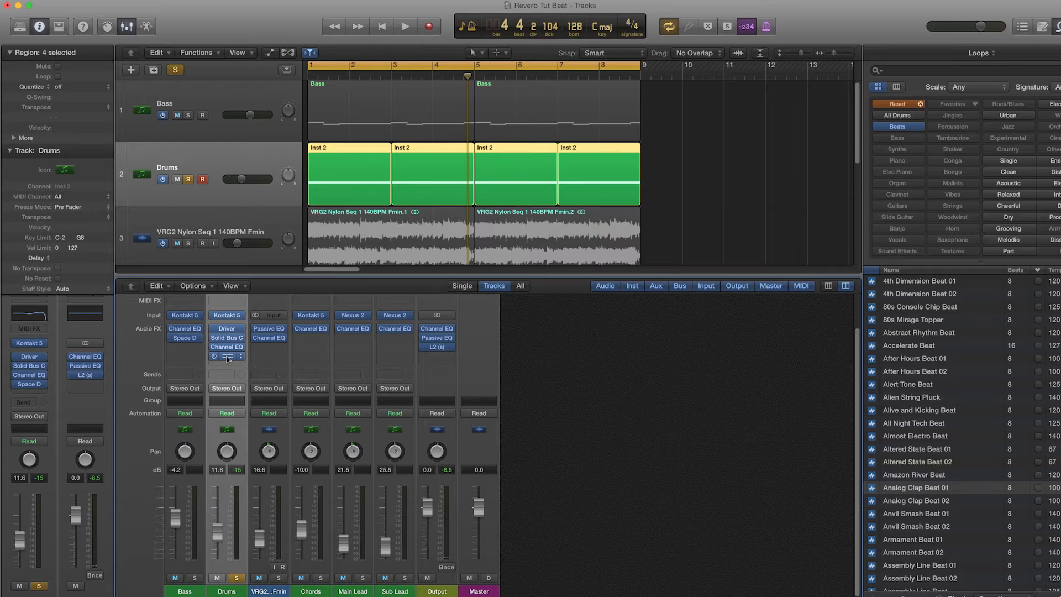
Step: Open the Drums channel's Space Designer, move its window clear of the mixer and switch to the 0.3s Wooden Chamber preset during playback
left_click(227, 356)
left_click_drag(312, 47, 616, 197)
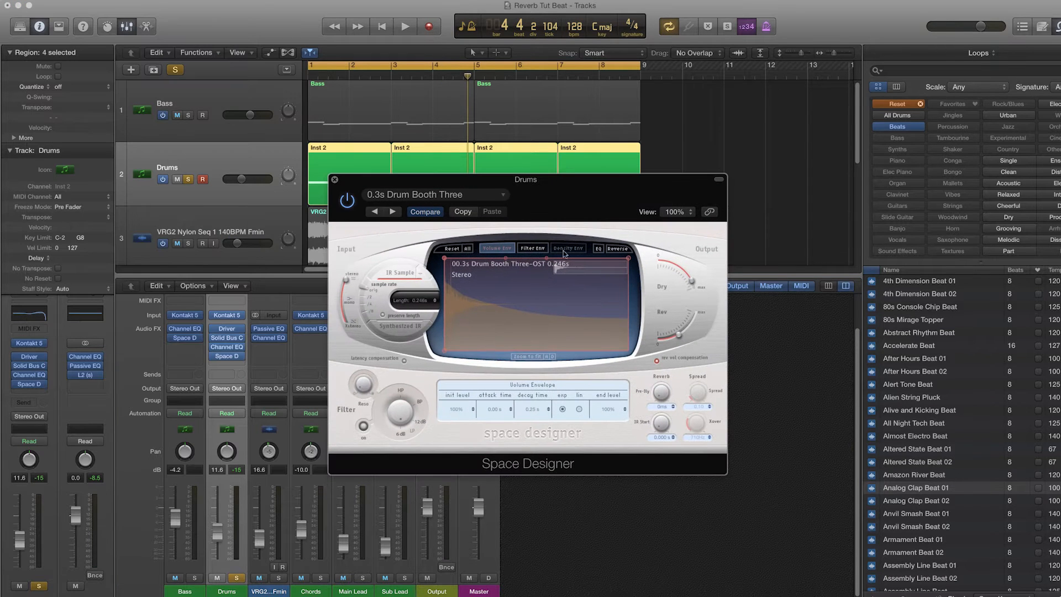
left_click(392, 212)
left_click(392, 212)
key("space")
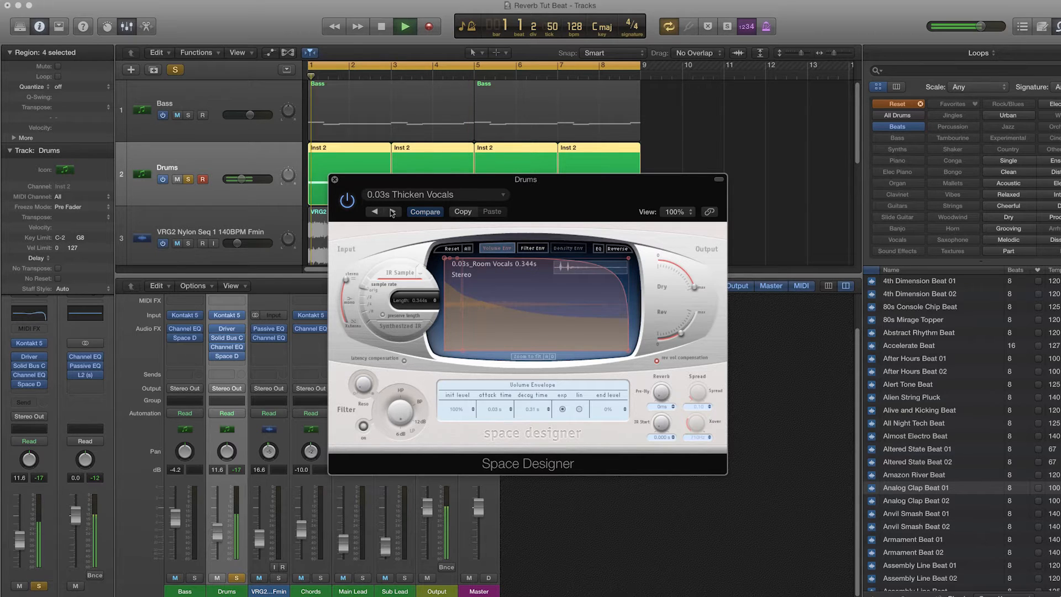
left_click(392, 213)
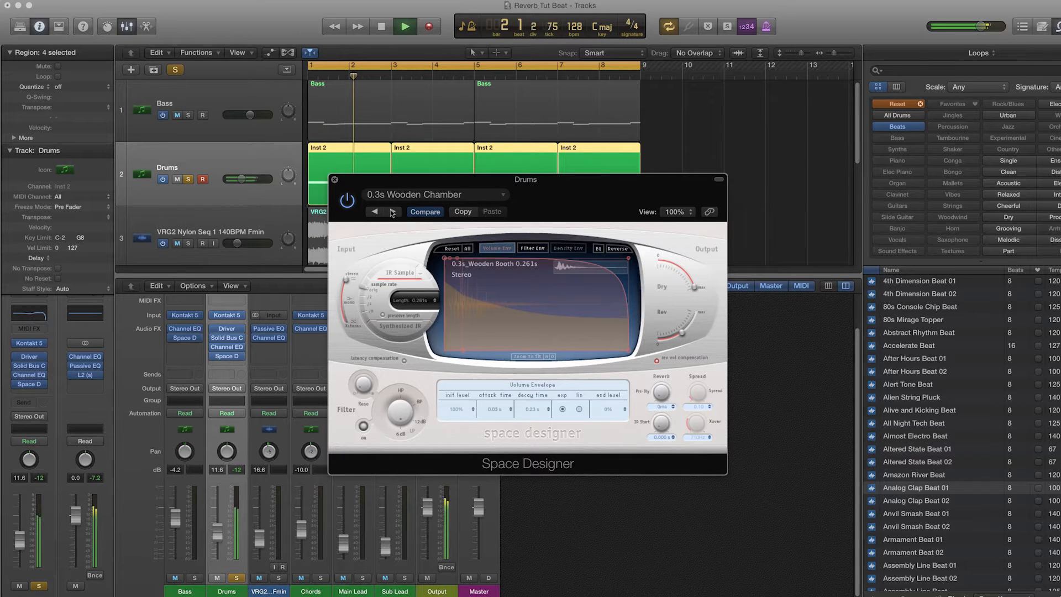
Step: Lower the reverb output level on the drums and compare Space Designer bypassed and active
left_click_drag(685, 332, 669, 349)
left_click(347, 201)
left_click(347, 201)
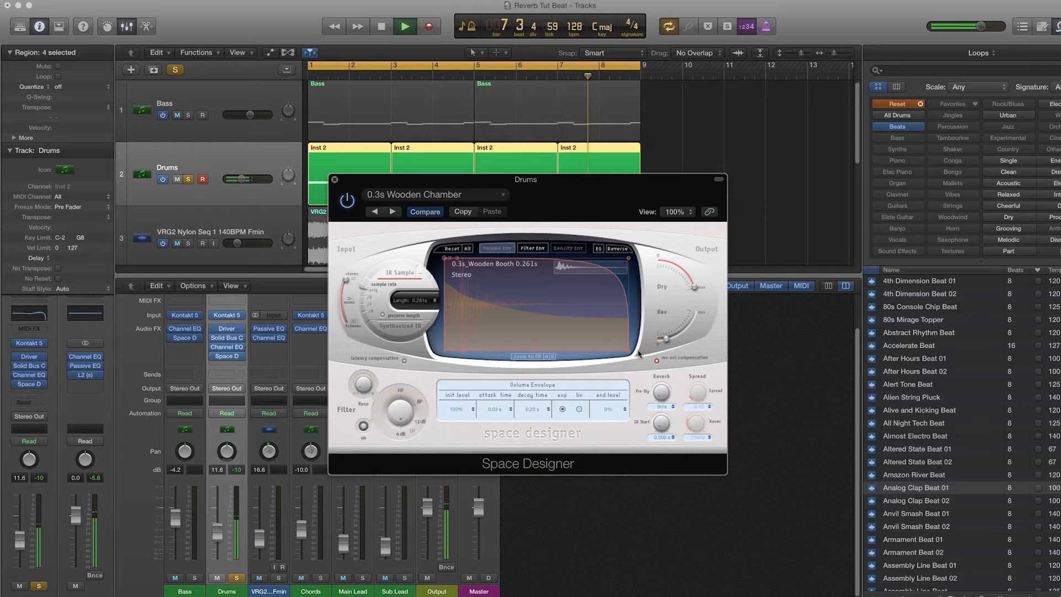
Step: Set the drum reverb's EQ low shelf to 74 Hz and -24 dB, close the plug-in window and stop playback
left_click(598, 249)
left_click_drag(503, 308, 447, 376)
left_click(334, 179)
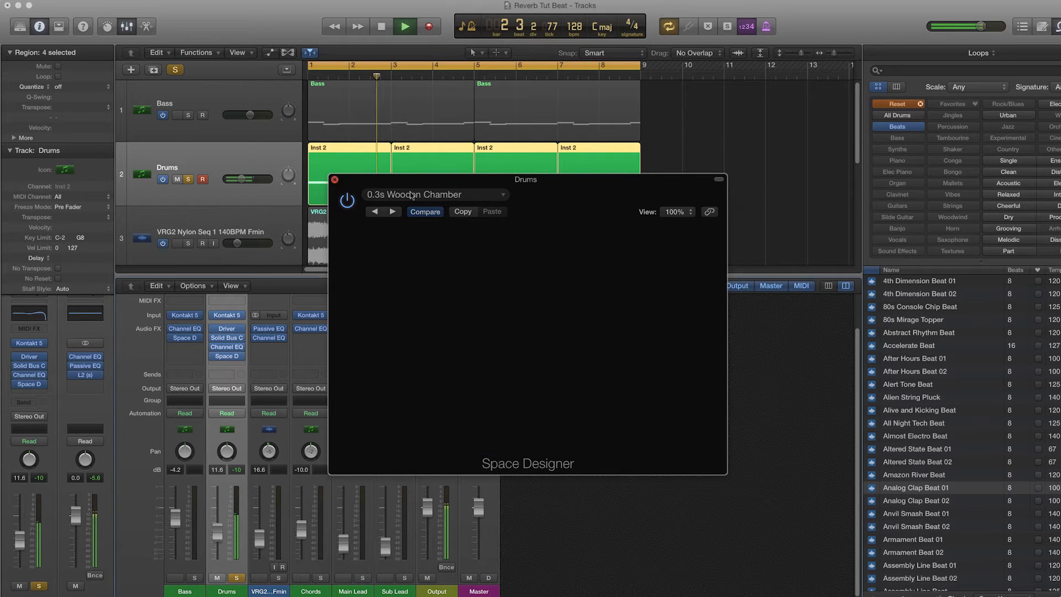
key("space")
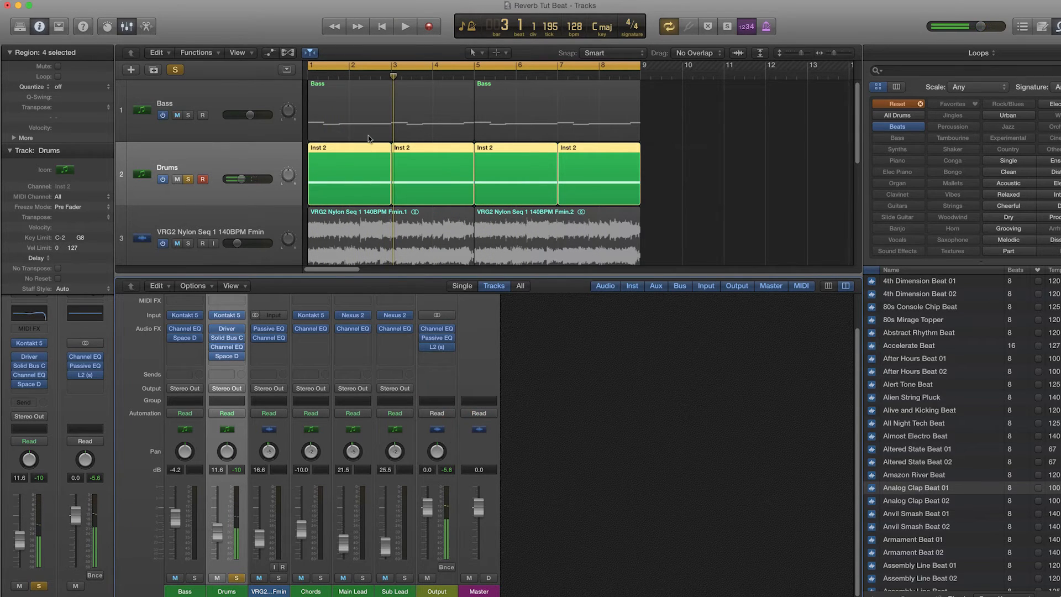
Step: Solo Bass together with Drums, play the loop and deselect the drum regions
left_click(190, 116)
key("space")
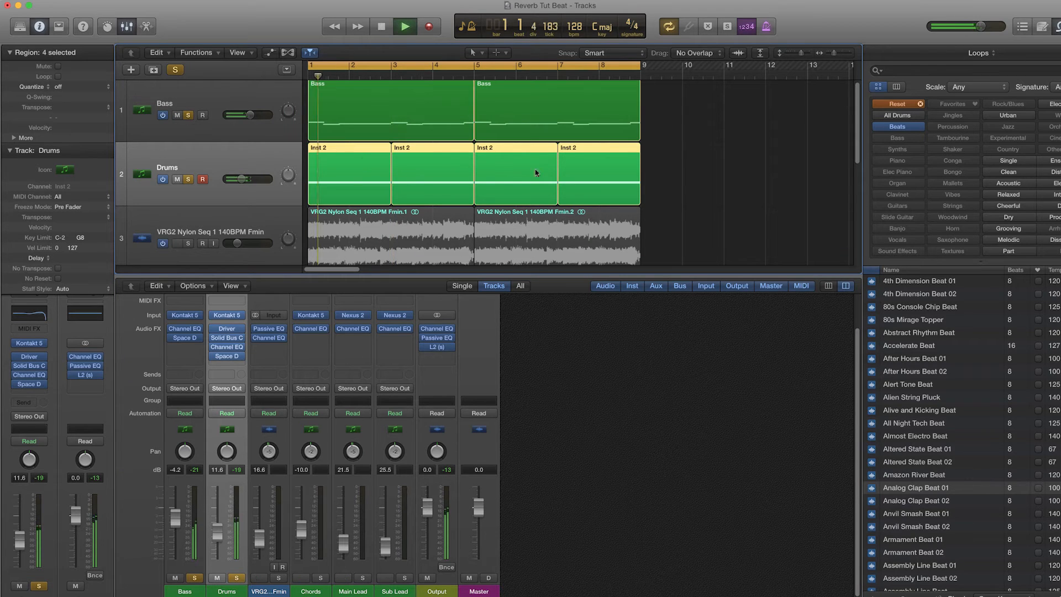
left_click(681, 161)
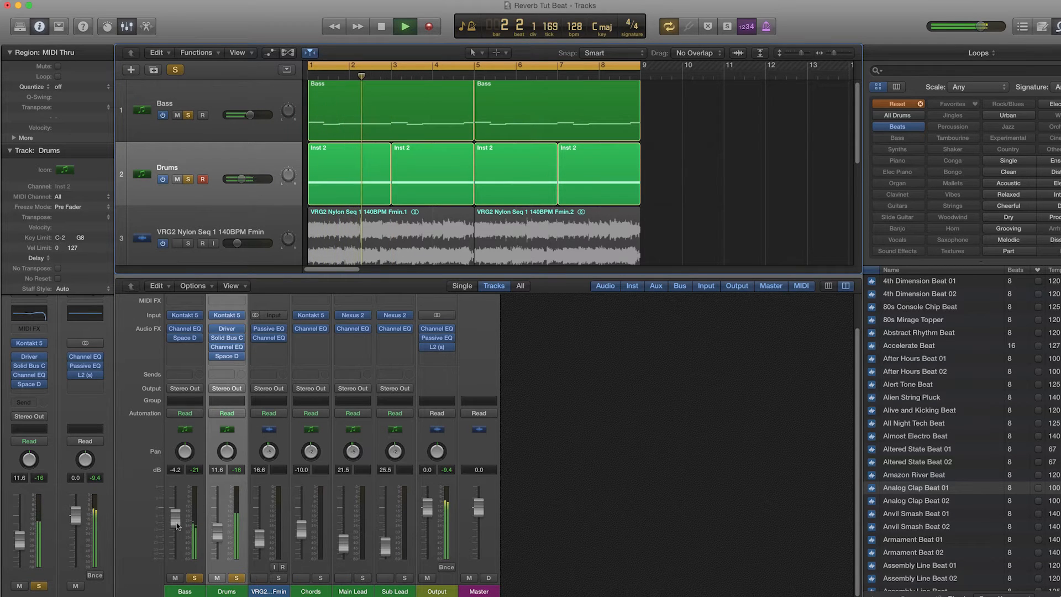
Step: Switch the drums' Space Designer to the 0.4s Live Chamber preset, lower its reverb output level, stop playback and close the window
left_click(223, 356)
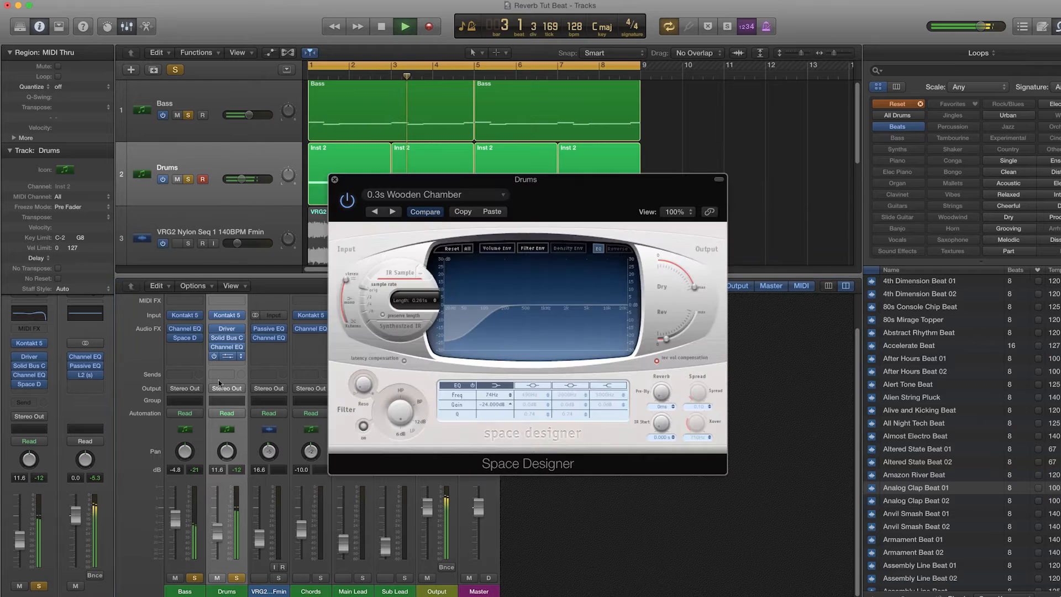
mouse_move(663, 343)
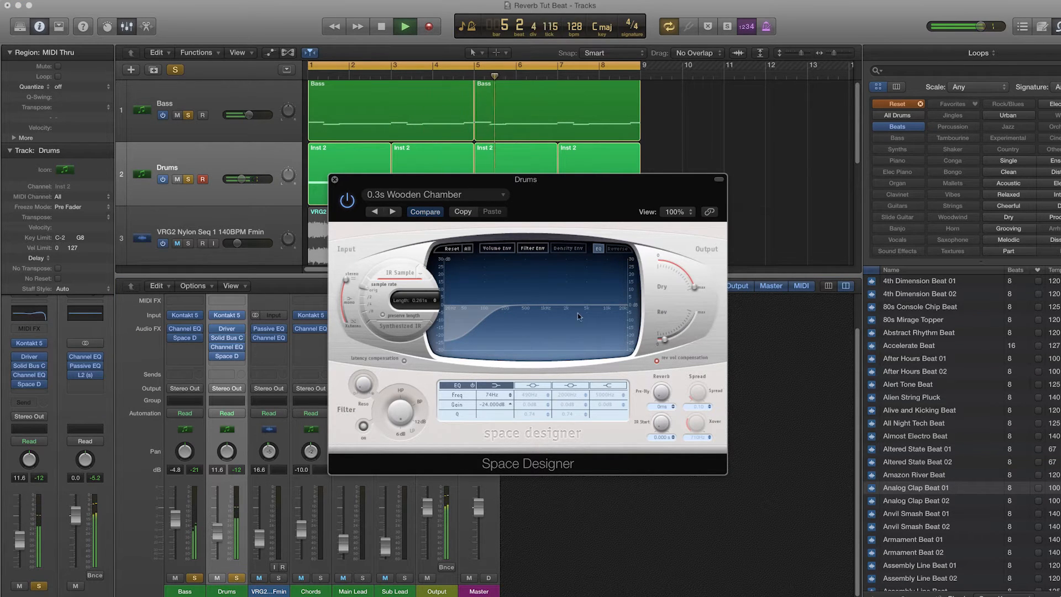
left_click(392, 212)
left_click(392, 212)
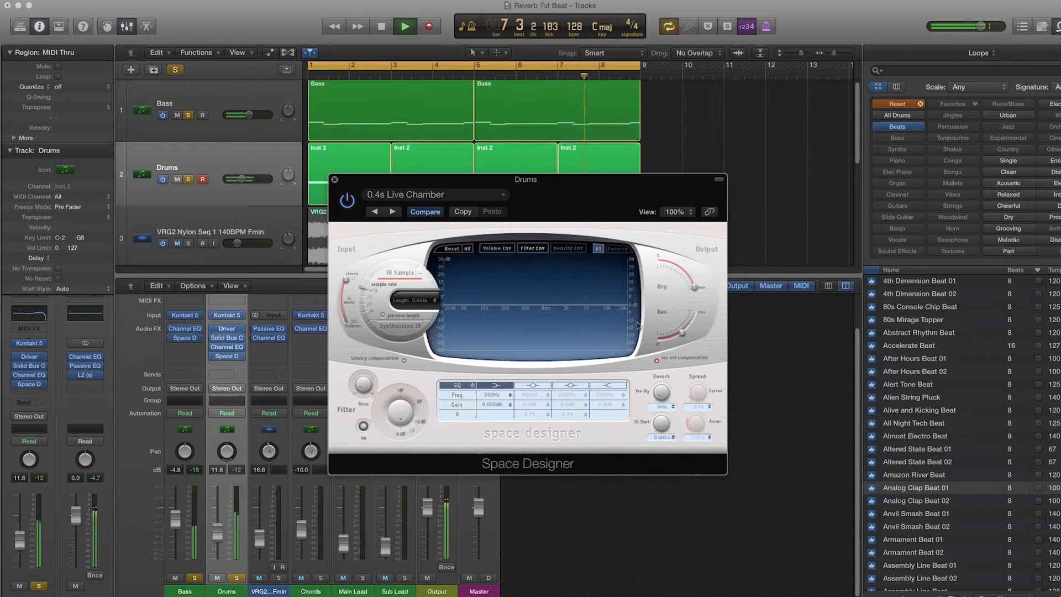
left_click_drag(681, 334, 662, 348)
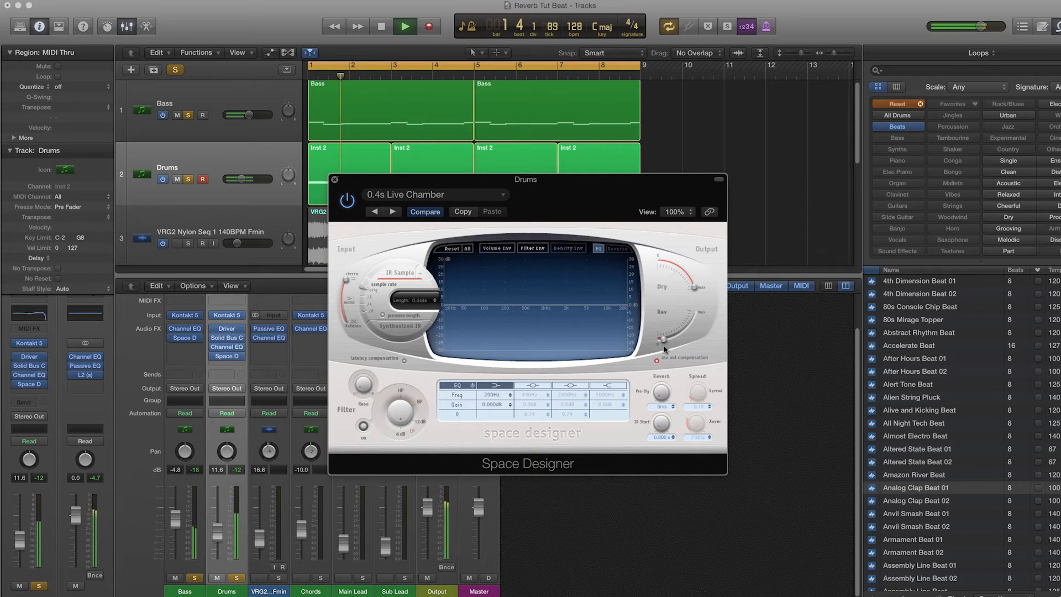
key("space")
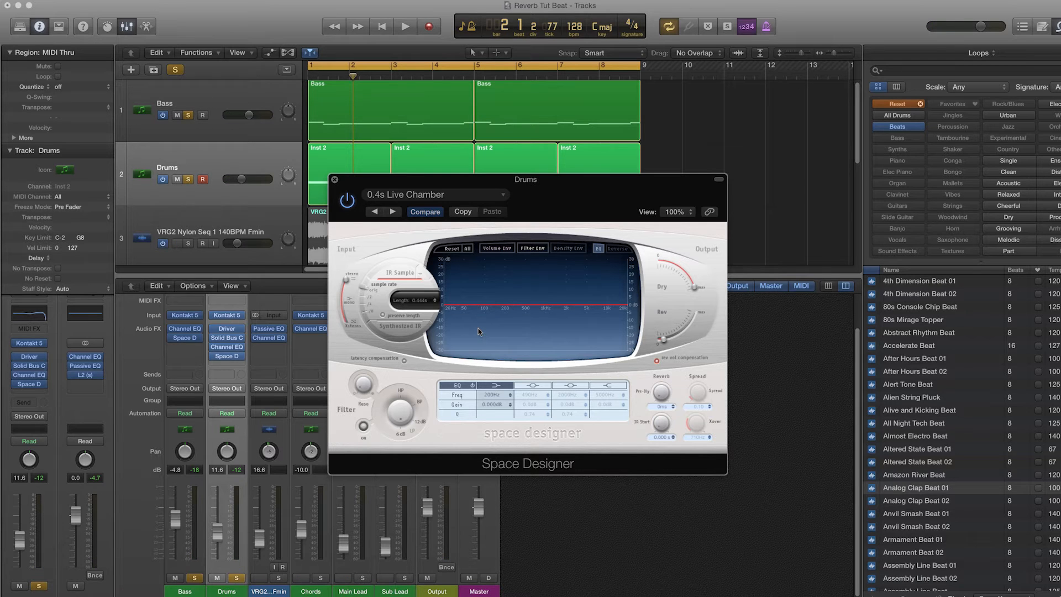
left_click(334, 181)
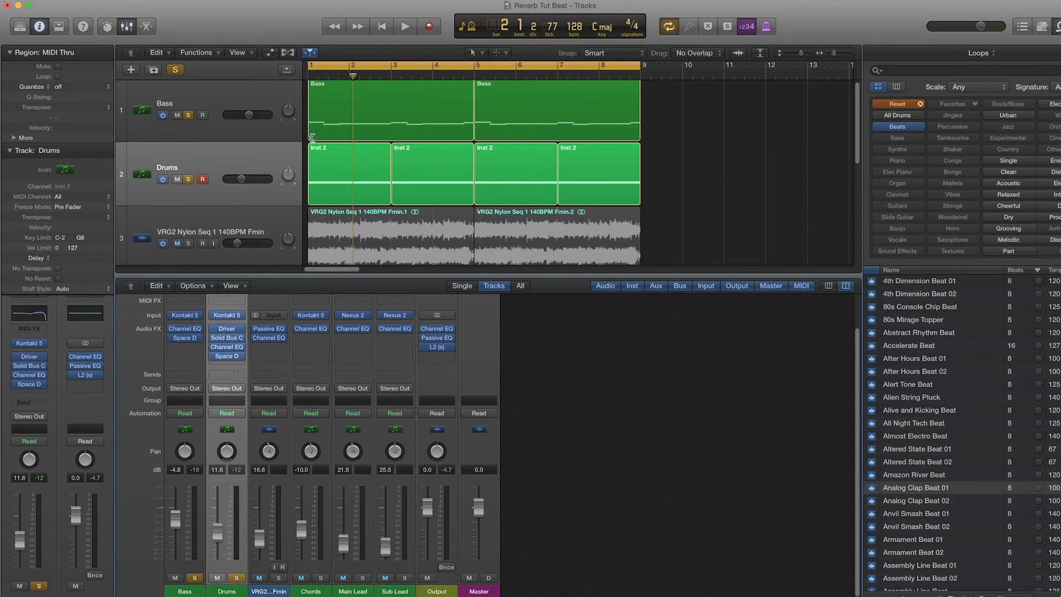
Step: Select the Bass track and lower its volume to -5.5 dB while bass and drums play
left_click(243, 132)
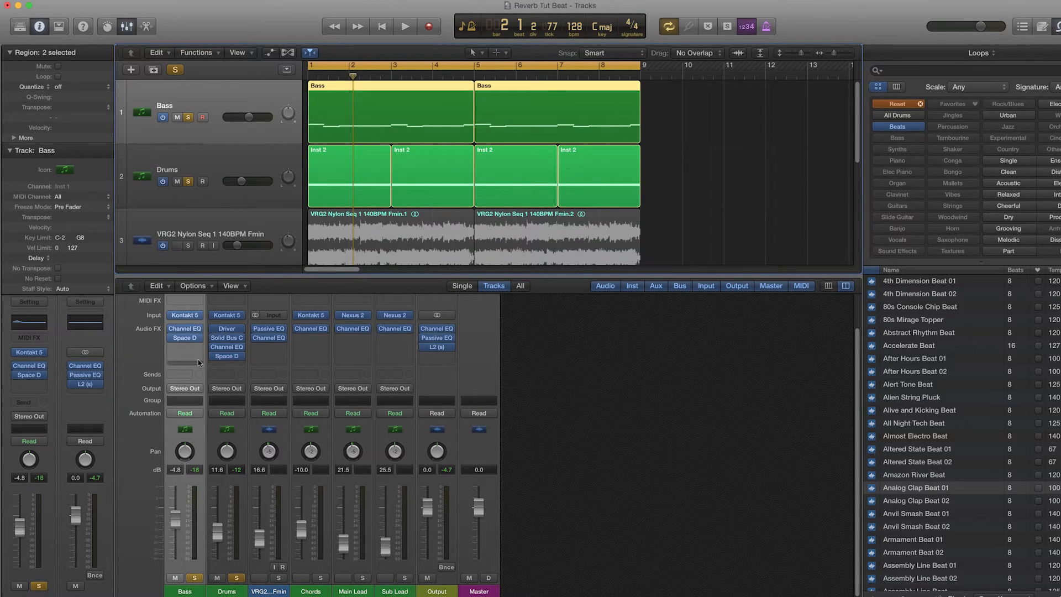
key("space")
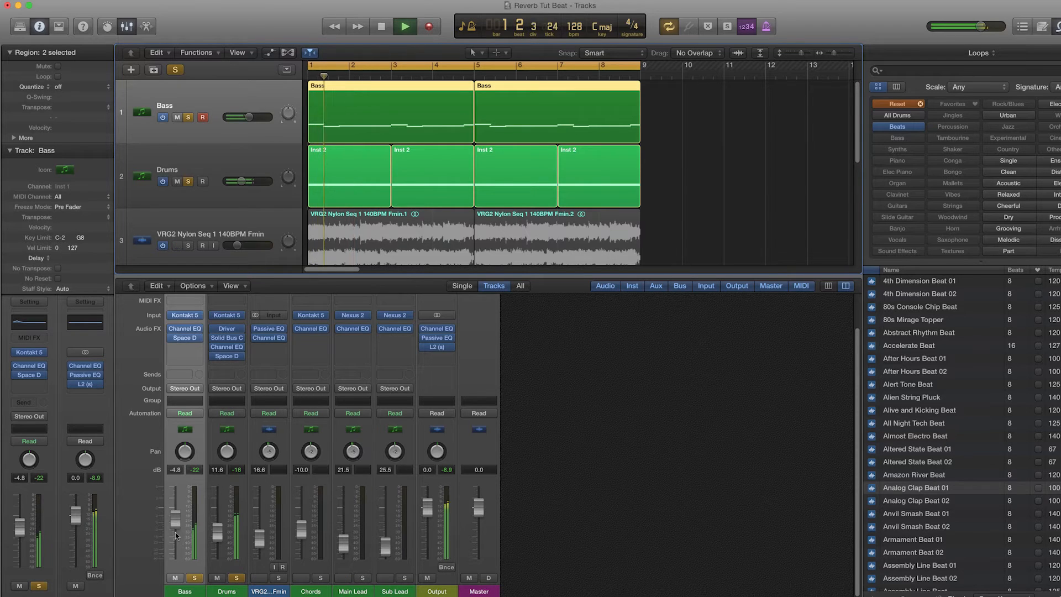
left_click_drag(177, 525, 176, 527)
key("space")
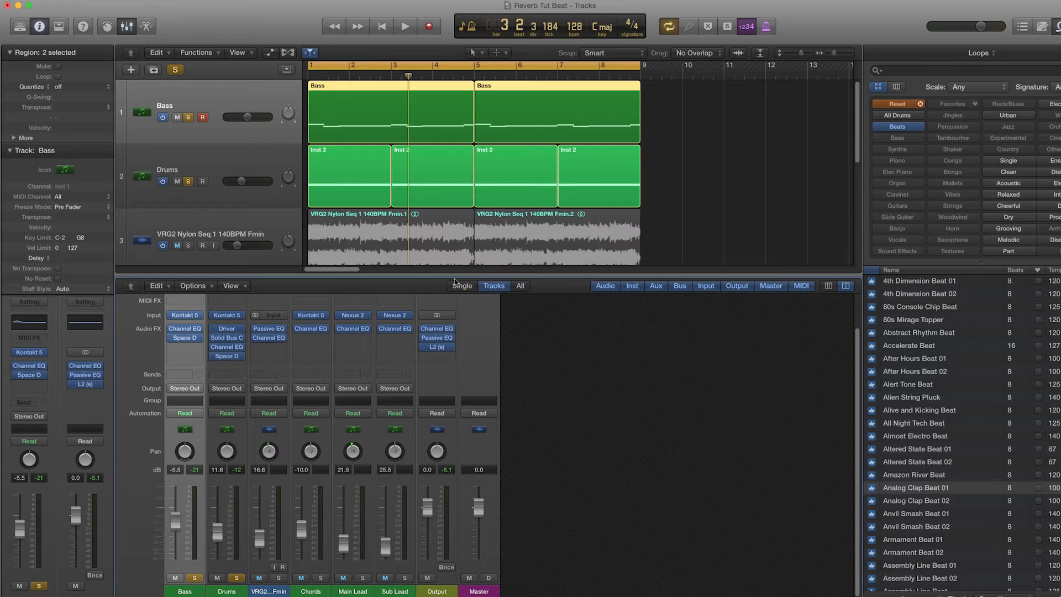
Step: Hide the mixer, solo the VRG2 Nylon Seq 1 track as well and play it with the bass and drums
key("x")
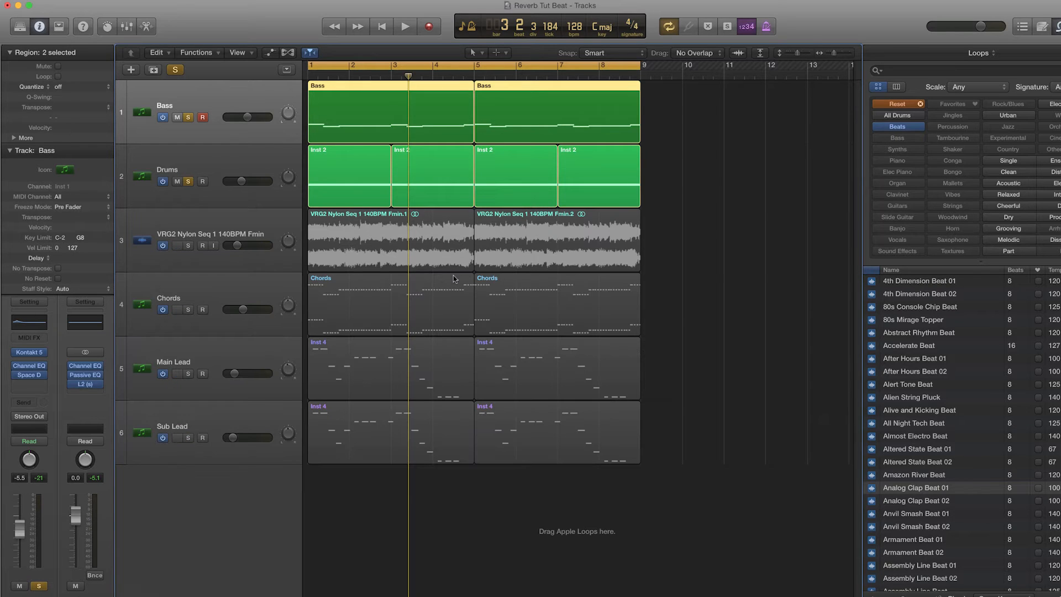
left_click(189, 246)
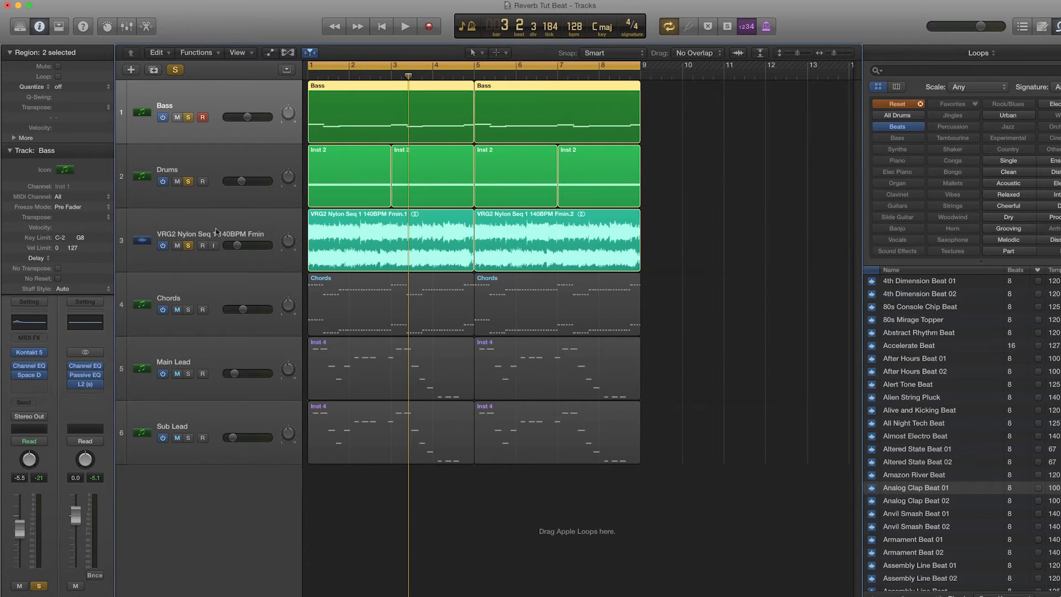
key("space")
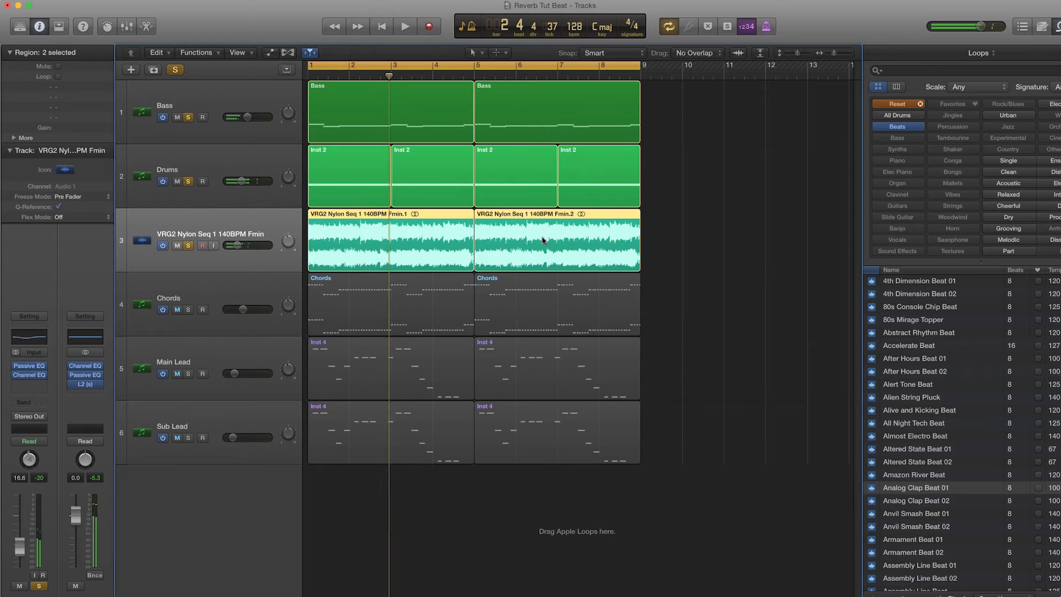
Step: Insert a stereo Space Designer reverb below the EQs on the VRG2 Nylon Seq 1 channel
left_click(33, 384)
mouse_move(38, 483)
mouse_move(117, 508)
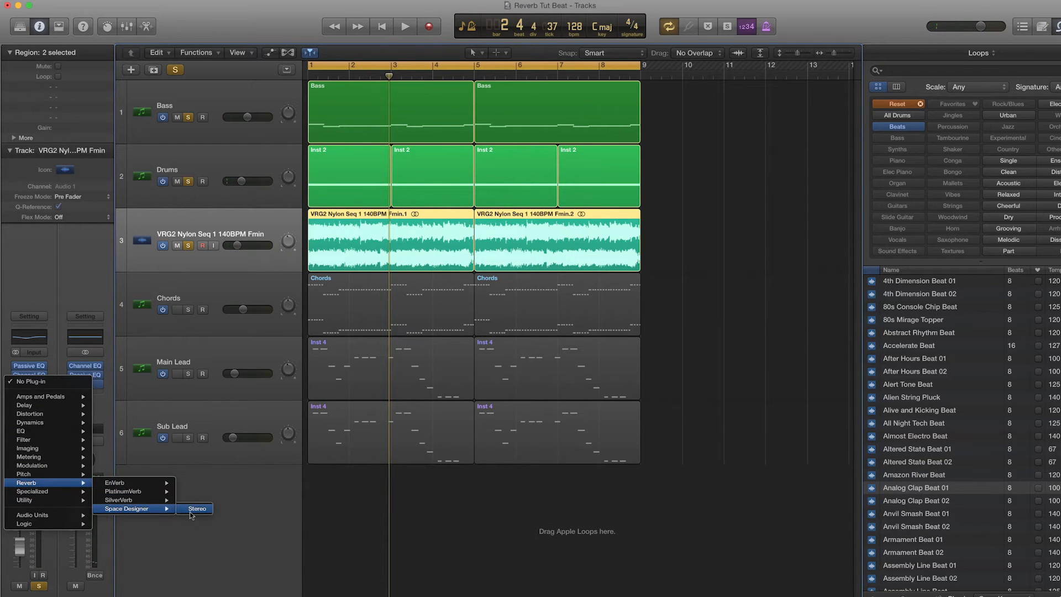
left_click(190, 512)
Step: Load the medium room preset 1.5s Piano Warmth in the nylon track's reverb and move the plug-in window off the track headers
left_click(111, 48)
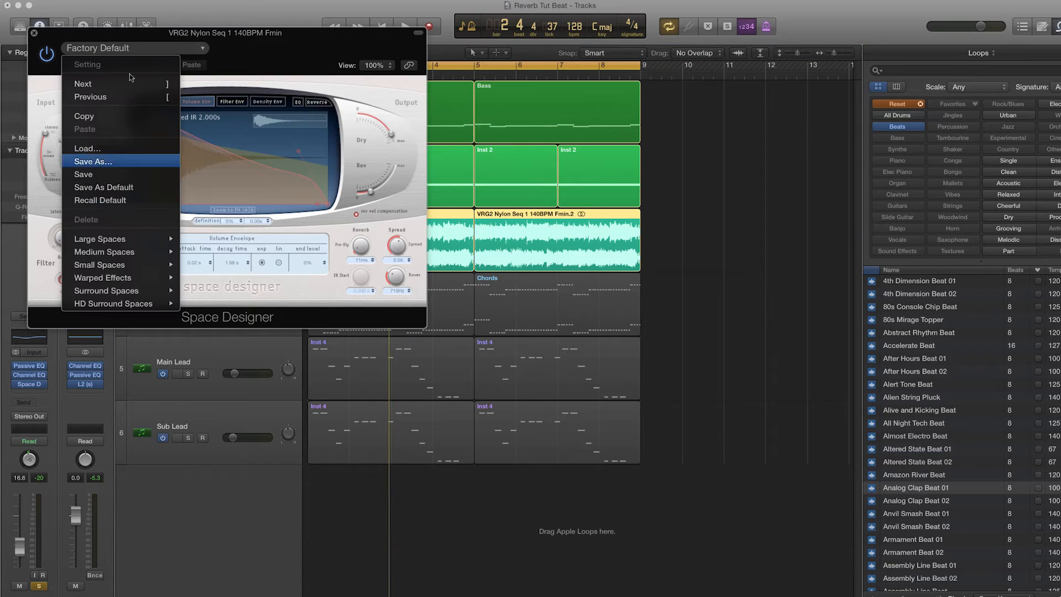
mouse_move(120, 257)
mouse_move(185, 255)
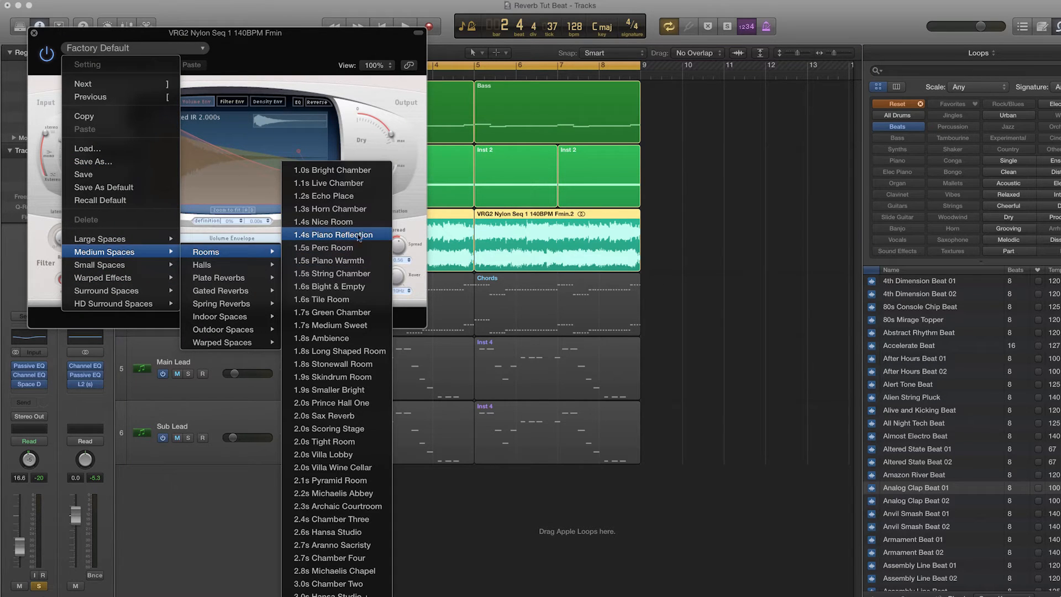
left_click(349, 264)
left_click_drag(267, 41, 705, 280)
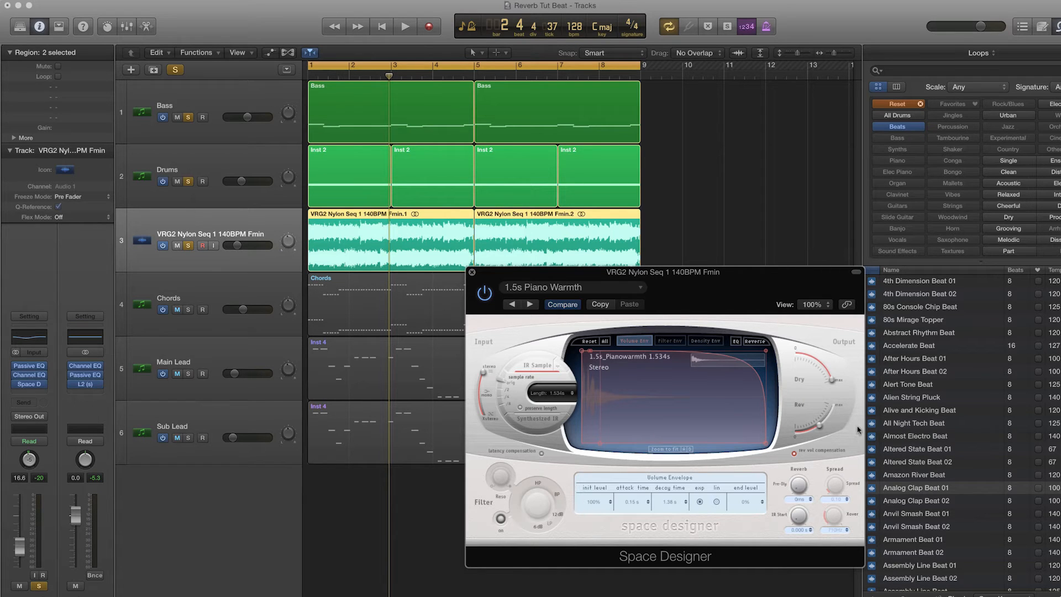
Step: Take Bass and Drums out of solo during playback, stop, and reposition the nylon track's Space Designer window
key("space")
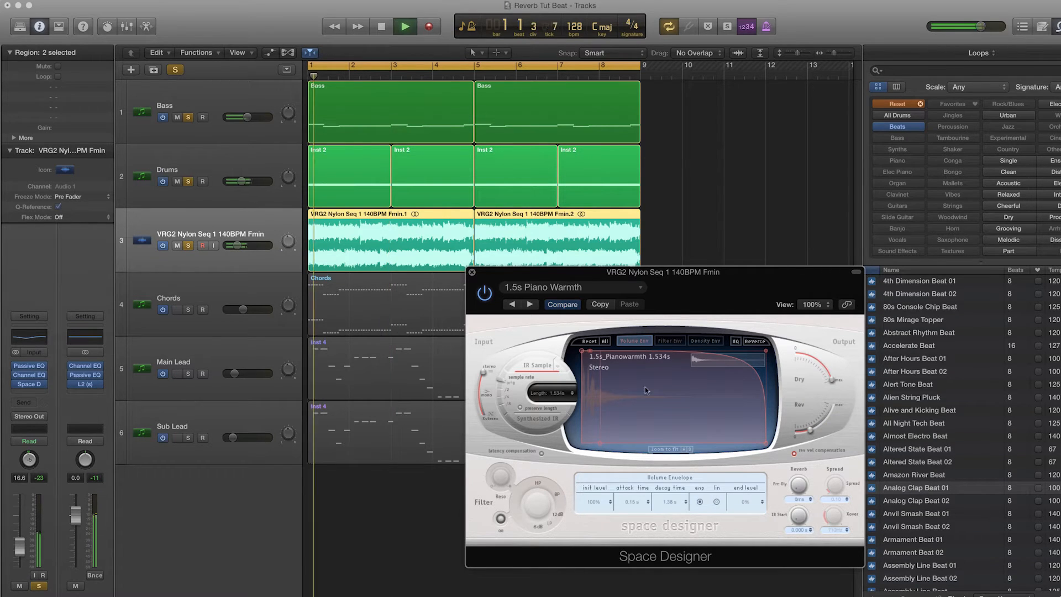
left_click(188, 117)
left_click(188, 182)
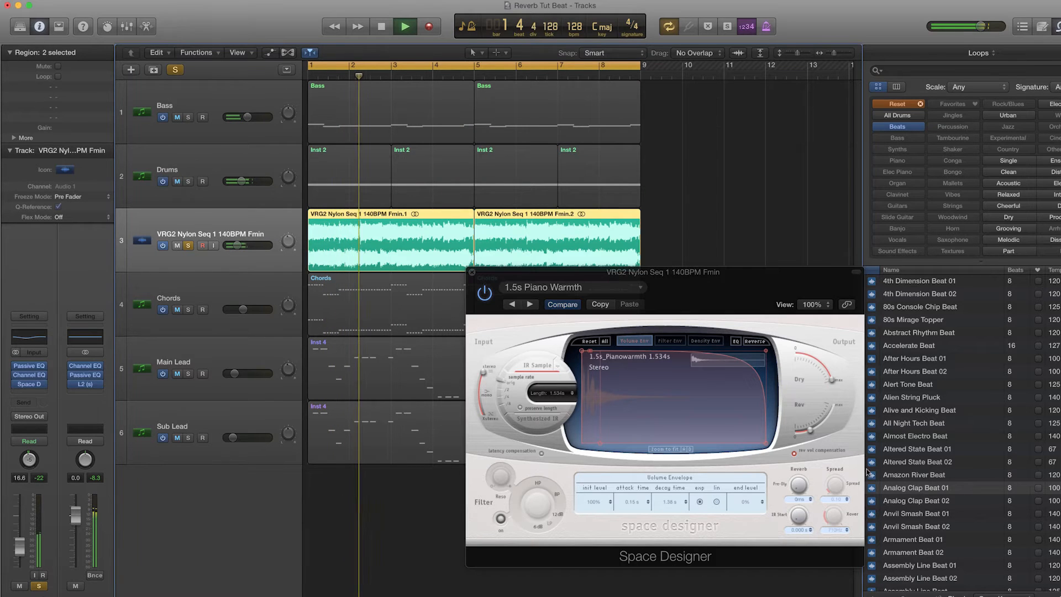
key("space")
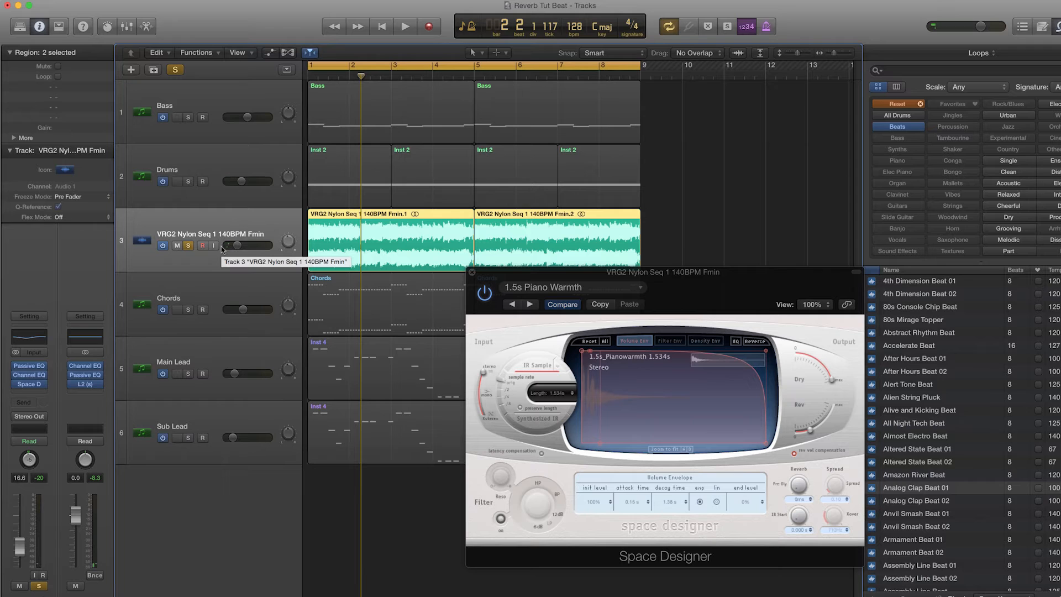
left_click_drag(680, 288, 652, 297)
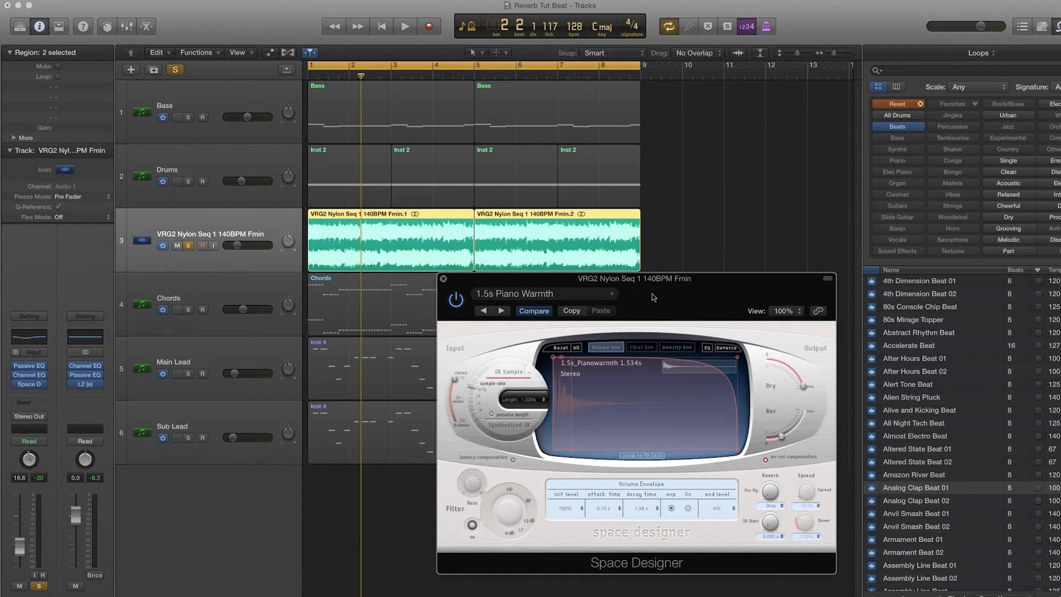
Step: Play the soloed nylon track and compare it with Space Designer bypassed and active
key("space")
mouse_move(782, 442)
left_click(456, 300)
left_click(456, 300)
Step: Adjust the nylon reverb's level, switch to the 1.5s String Chamber preset and set its reverb output to -29 dB
left_click_drag(776, 441, 786, 438)
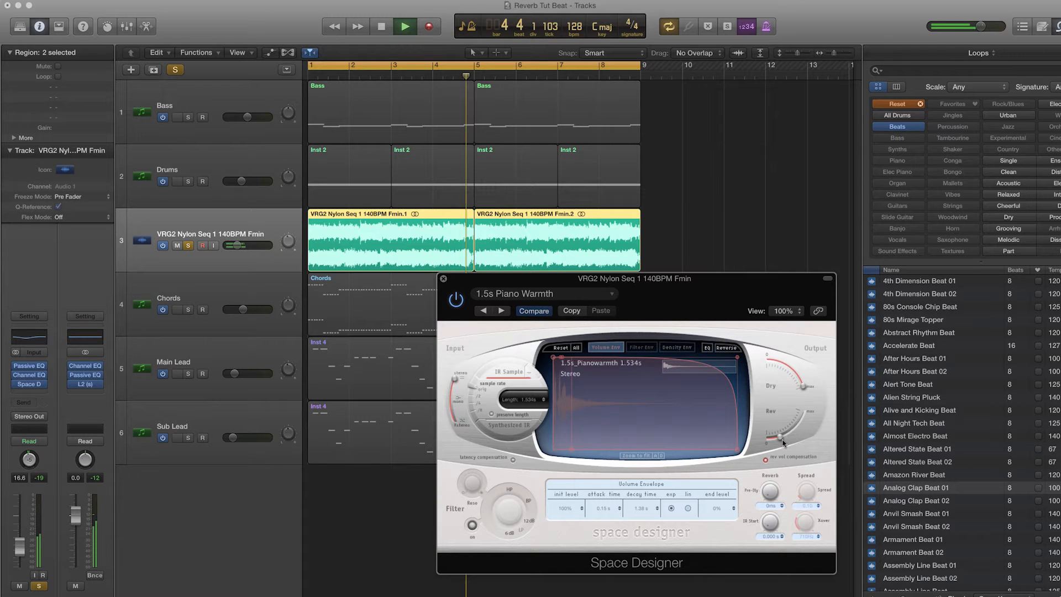
left_click(508, 311)
mouse_move(787, 448)
left_click_drag(787, 447, 782, 450)
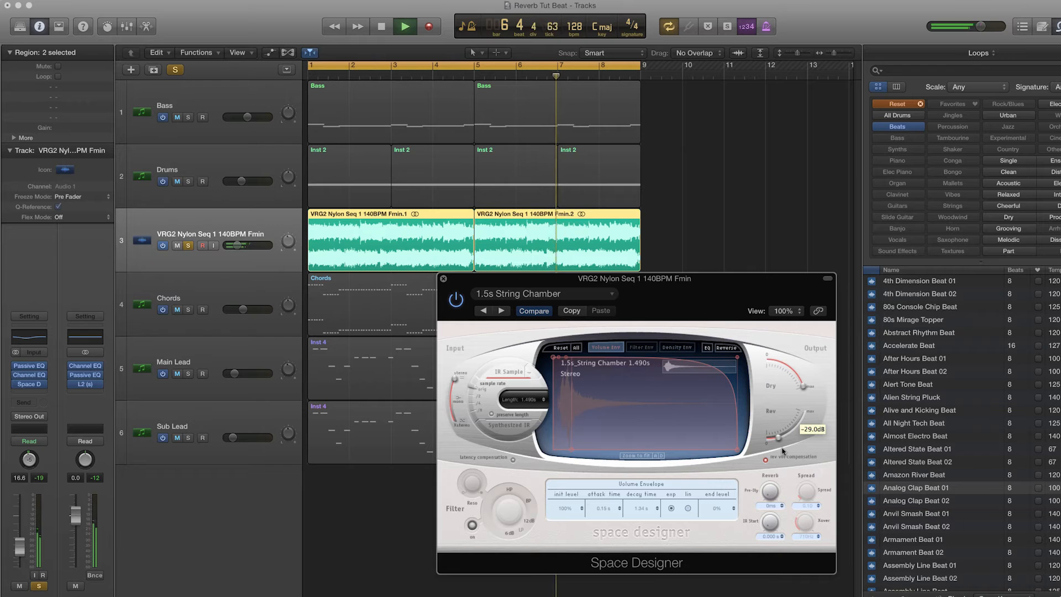
Step: Solo the Bass and Drums tracks alongside the nylon track during playback and close the nylon track's Space Designer window
left_click(188, 117)
left_click(215, 99)
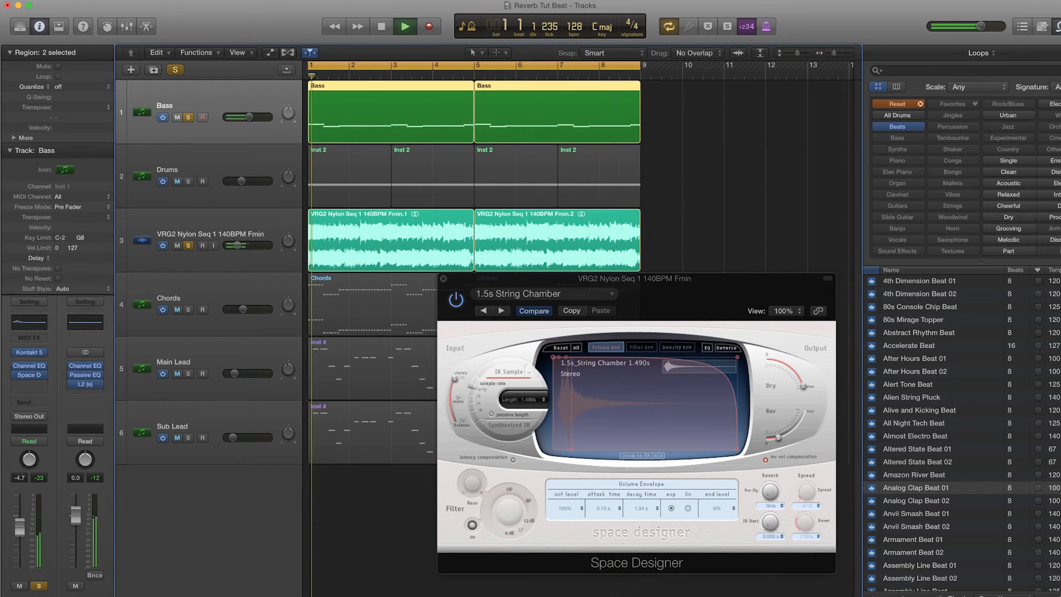
left_click(215, 225)
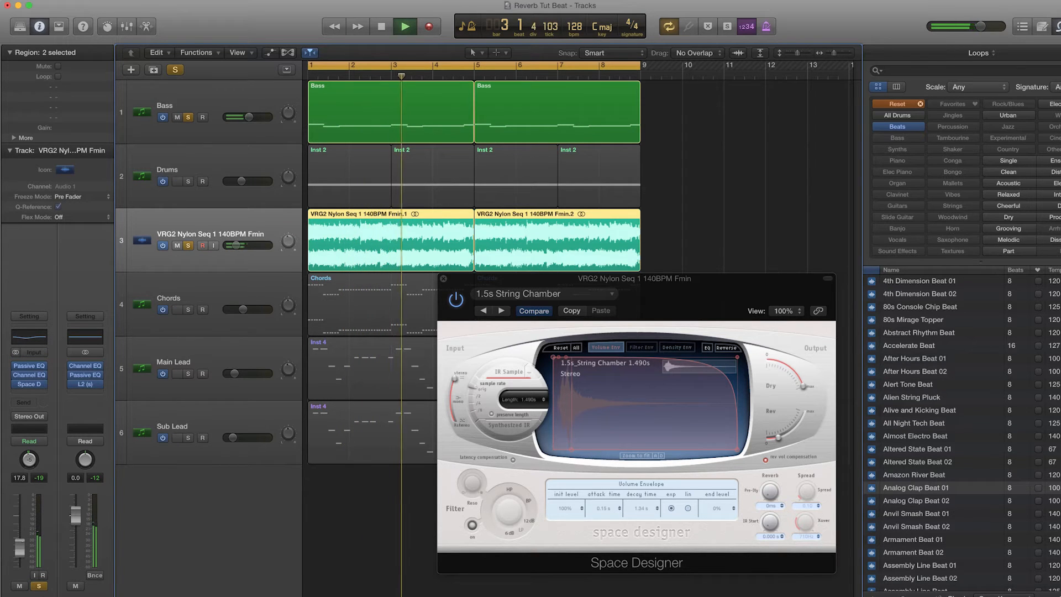
left_click(218, 161)
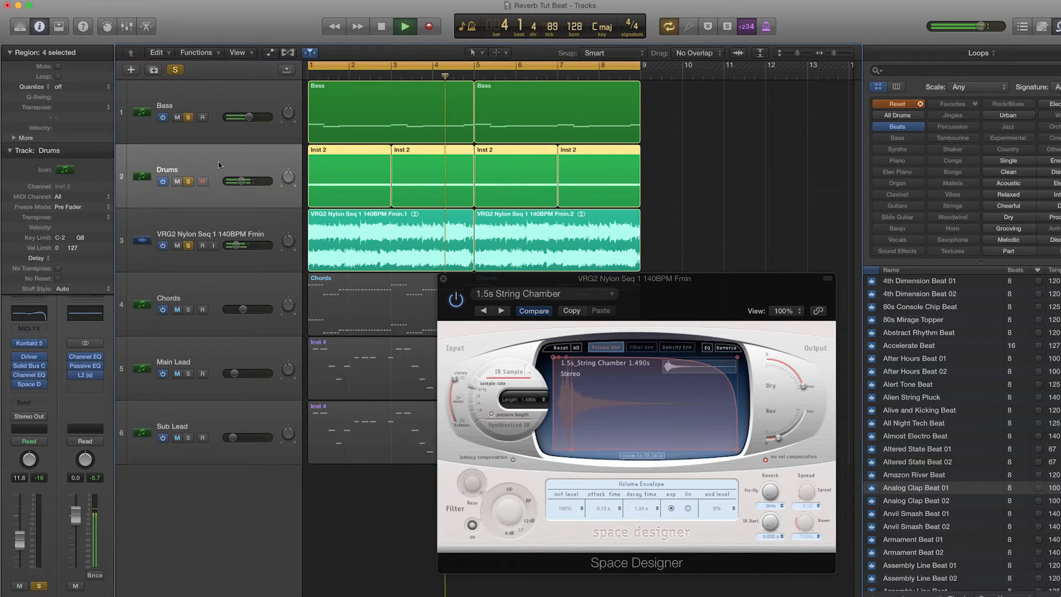
left_click(444, 279)
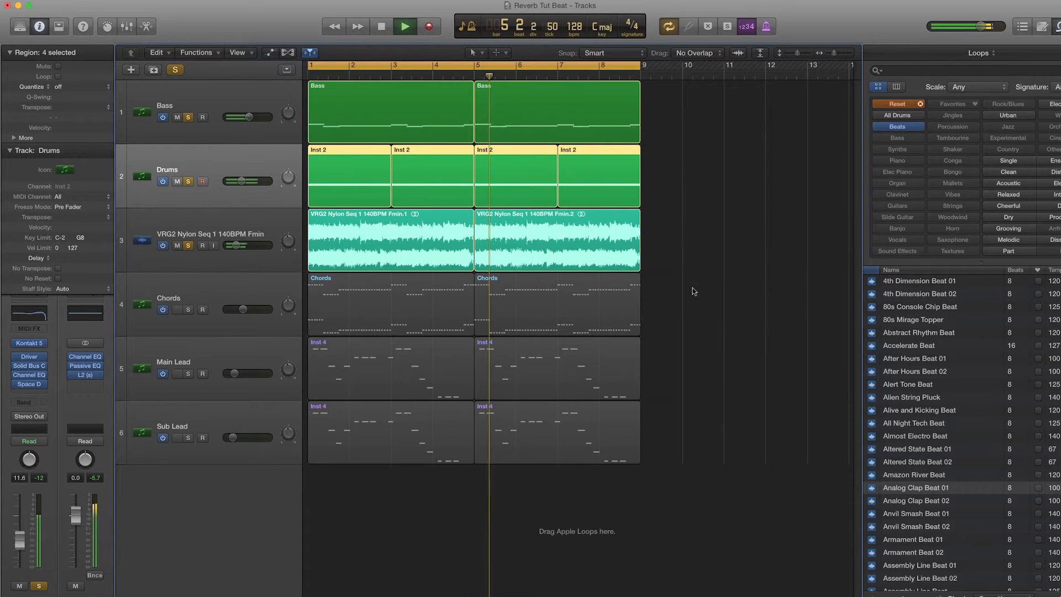
Step: Lower the nylon track's volume slightly, stop playback, and briefly reopen its Space Designer to check the String Chamber reverb
left_click_drag(236, 246, 235, 245)
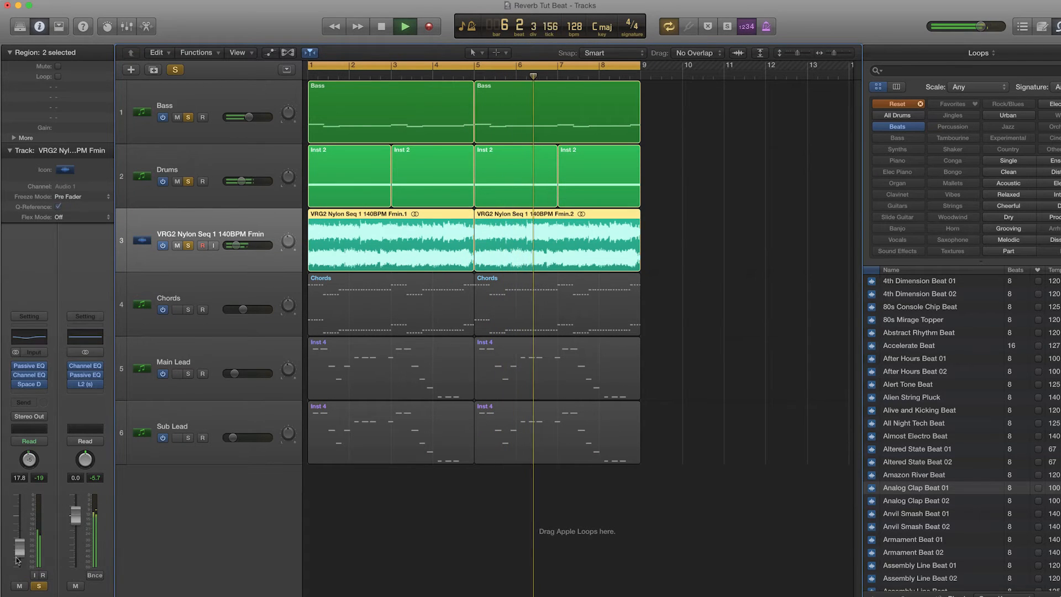
key("space")
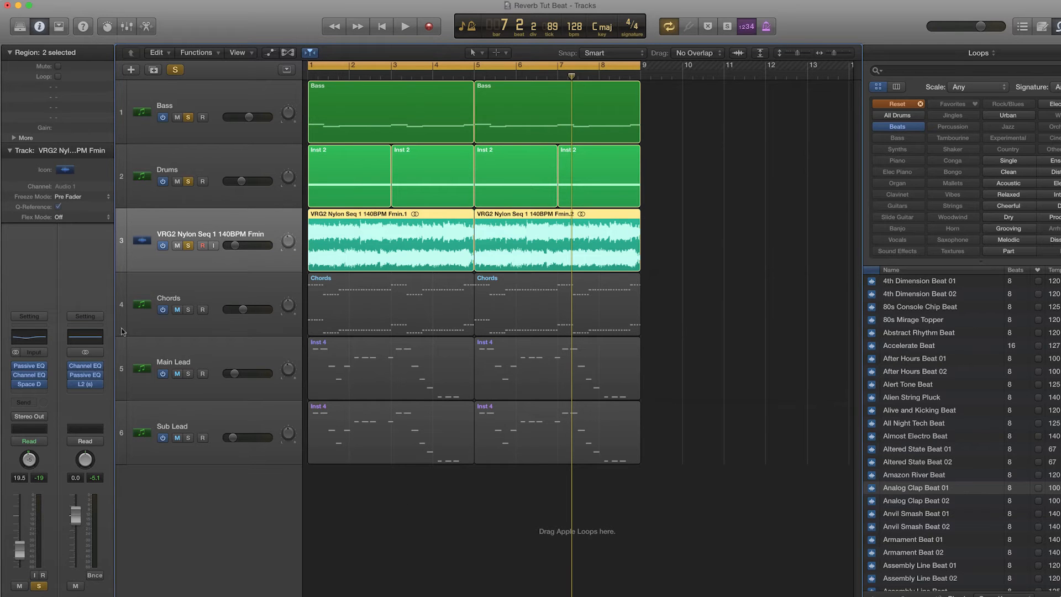
left_click(28, 388)
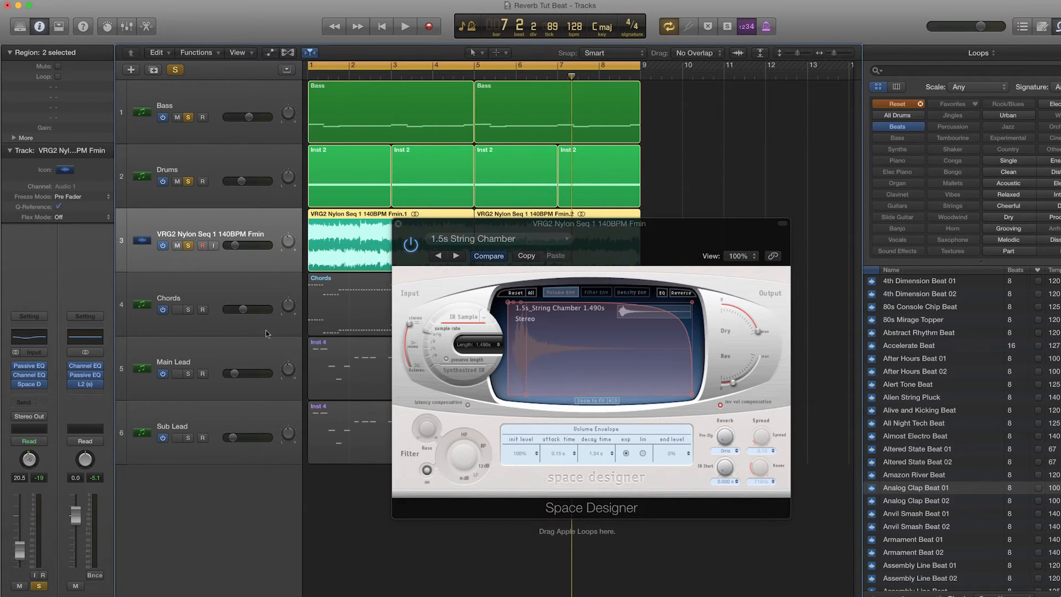
left_click(399, 225)
left_click(751, 323)
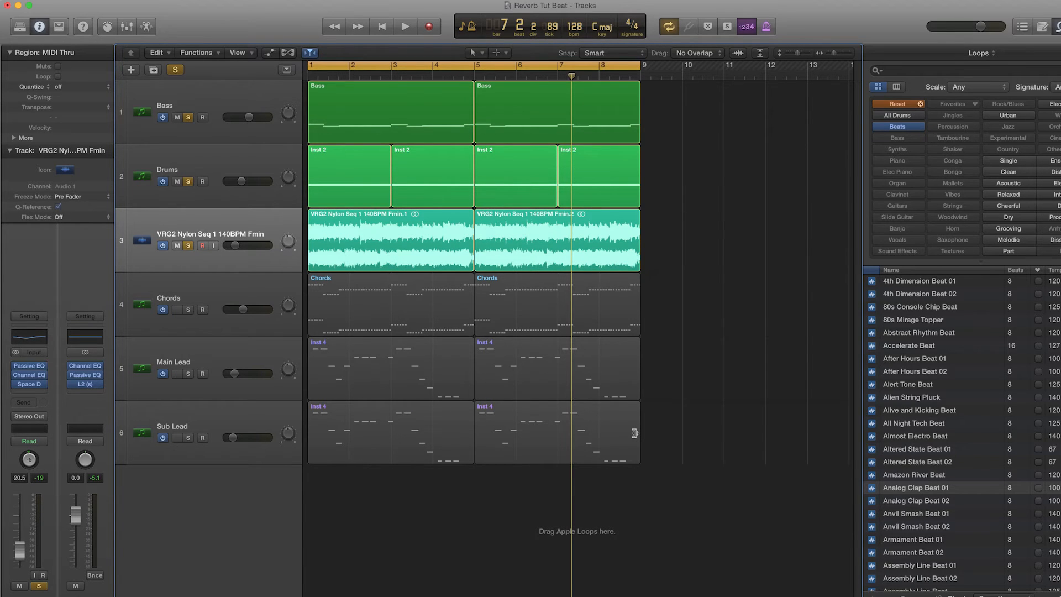
Step: Play the bass, drums and nylon together from the start, and take all three tracks out of solo
key("Return")
key("space")
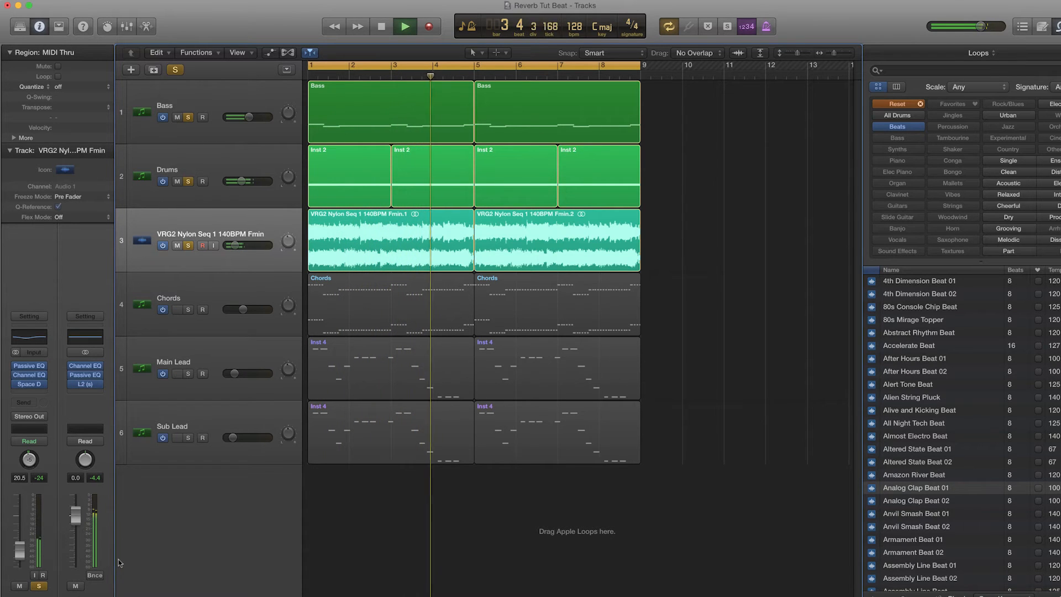
key("space")
left_click(188, 117)
left_click(188, 181)
left_click(187, 245)
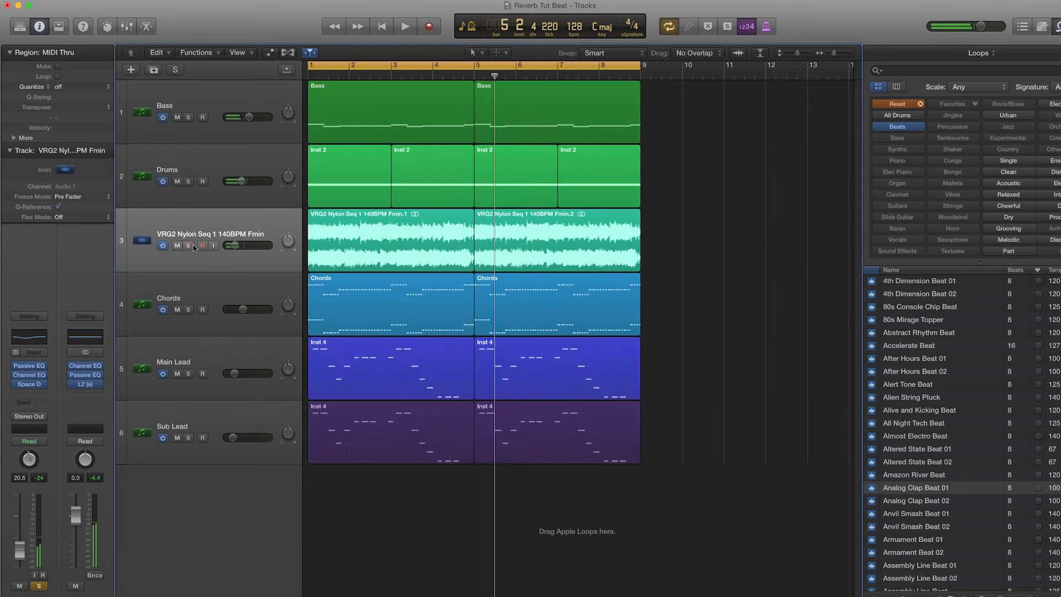
Step: Solo and select the Chords track, and play it without reverb
left_click(188, 310)
left_click(231, 308)
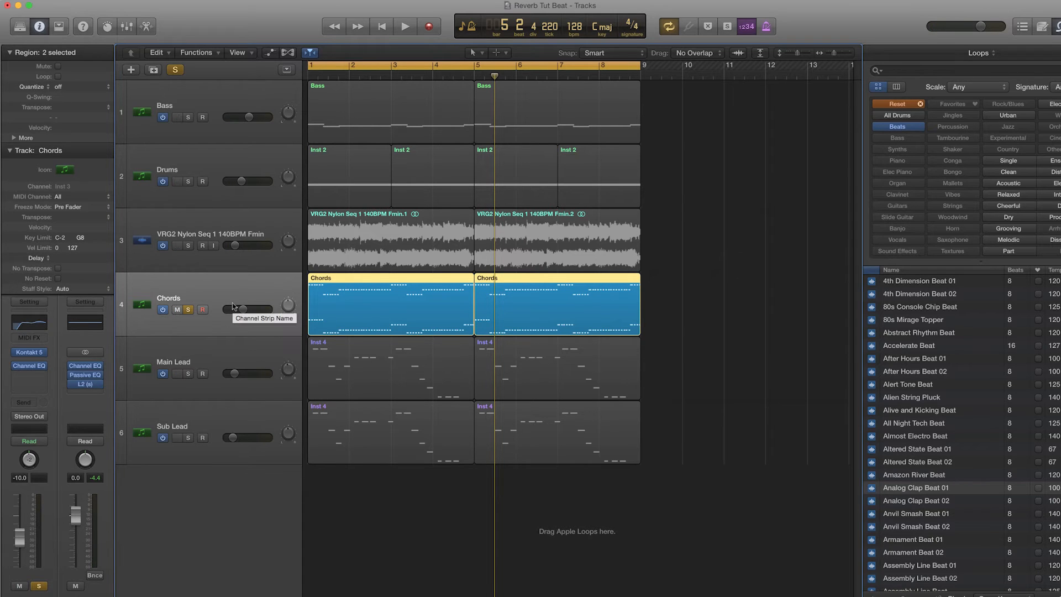
left_click(672, 335)
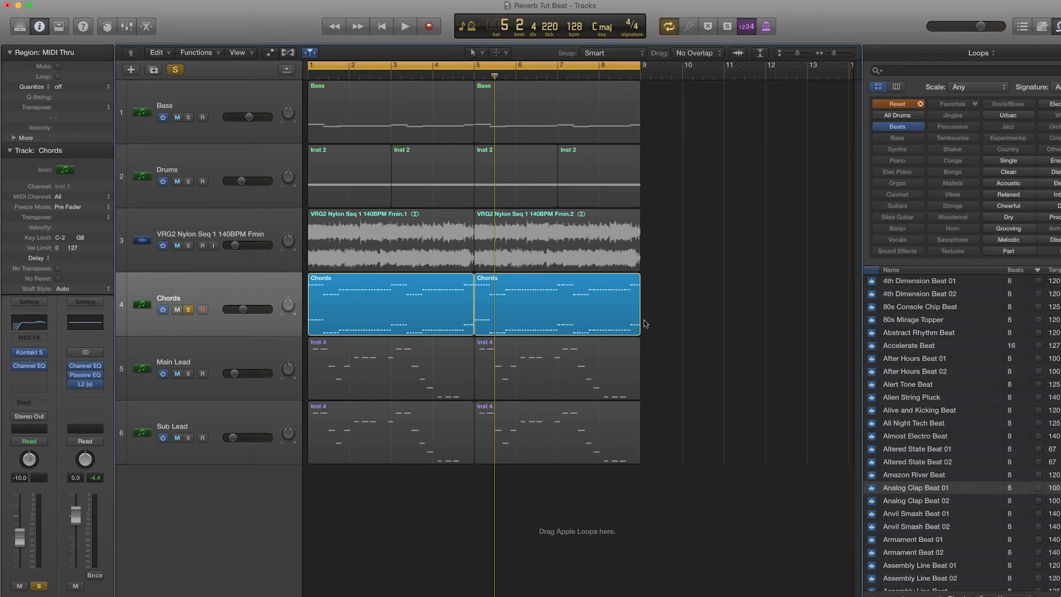
key("space")
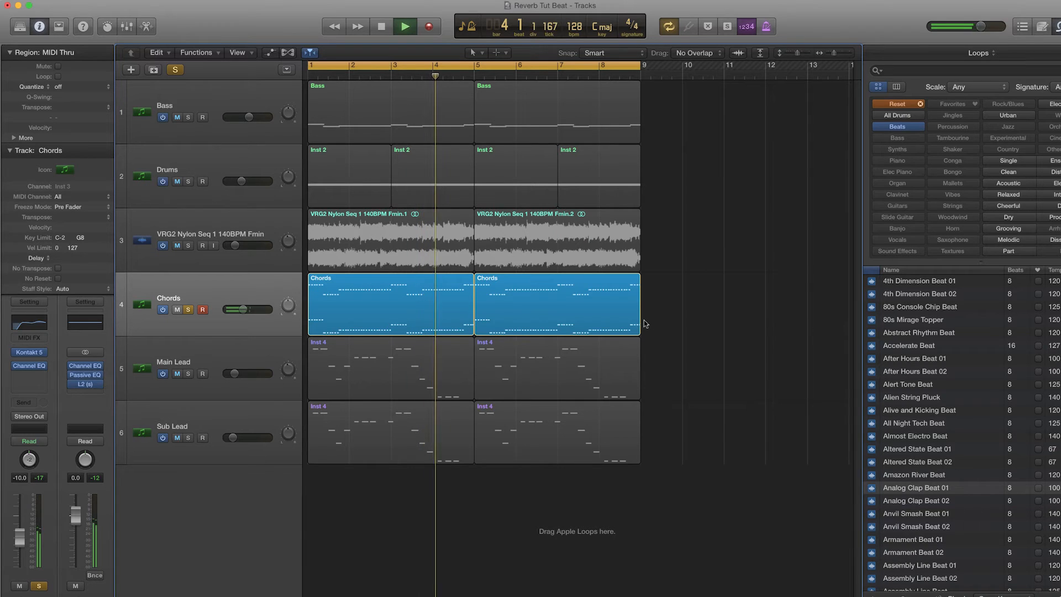
key("space")
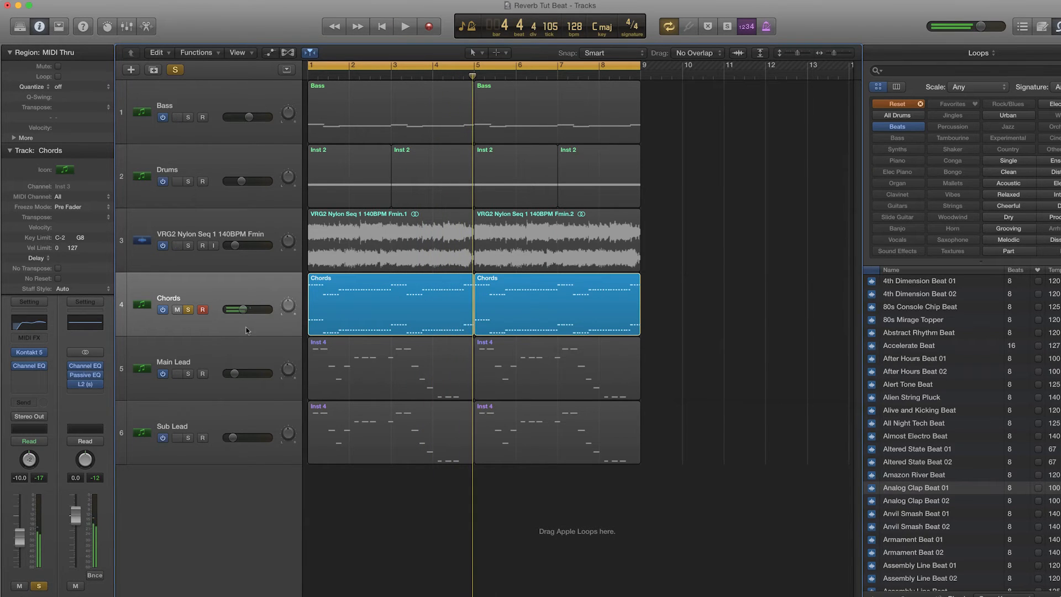
Step: Insert a Space Designer reverb after the Channel EQ on the Chords track and move its window clear of the channel strips
left_click(28, 374)
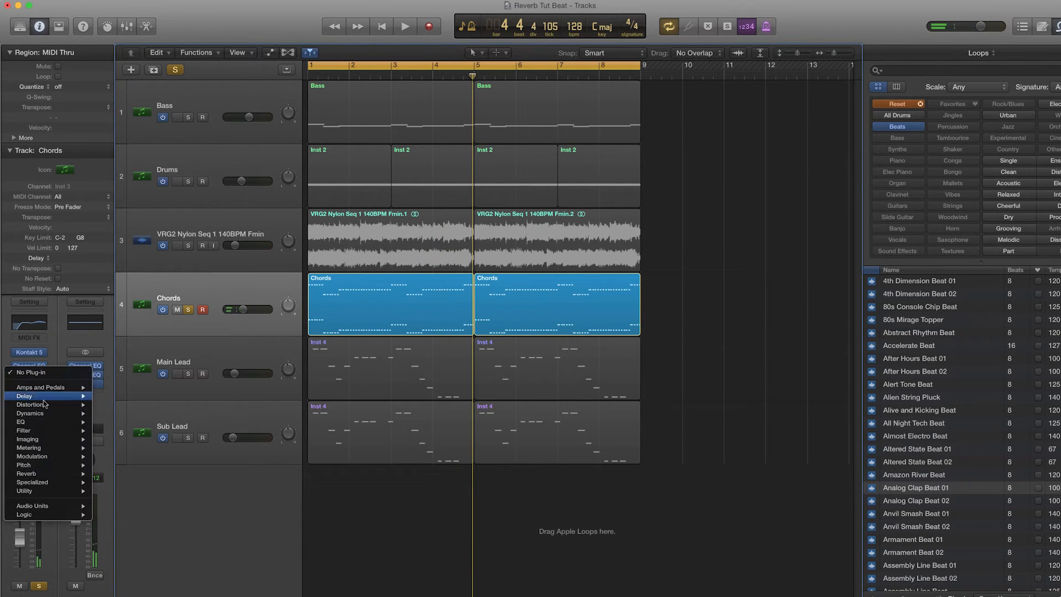
mouse_move(55, 474)
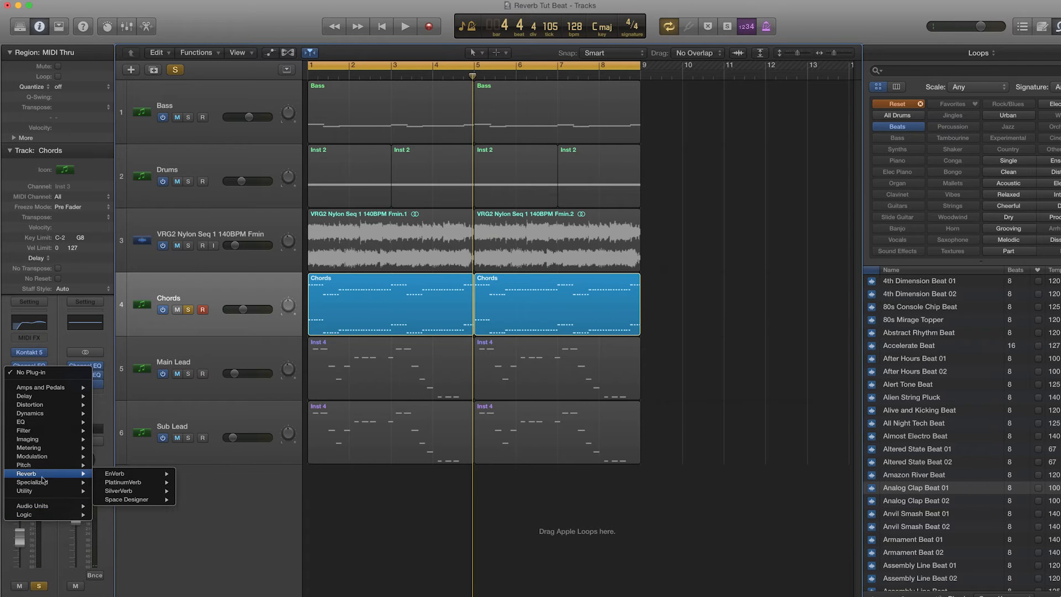
mouse_move(138, 499)
left_click(198, 499)
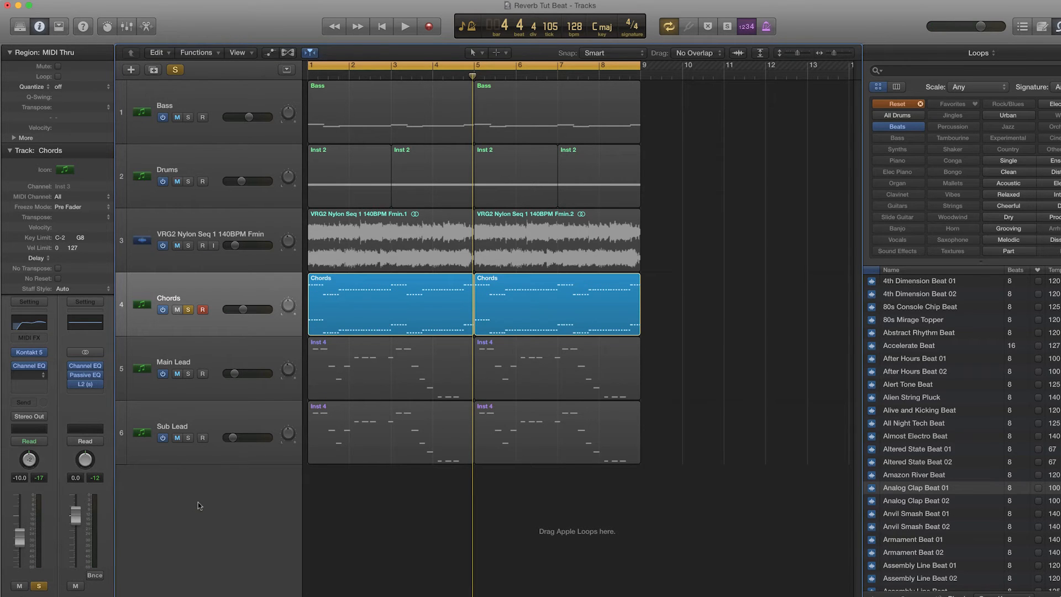
left_click_drag(248, 46, 558, 199)
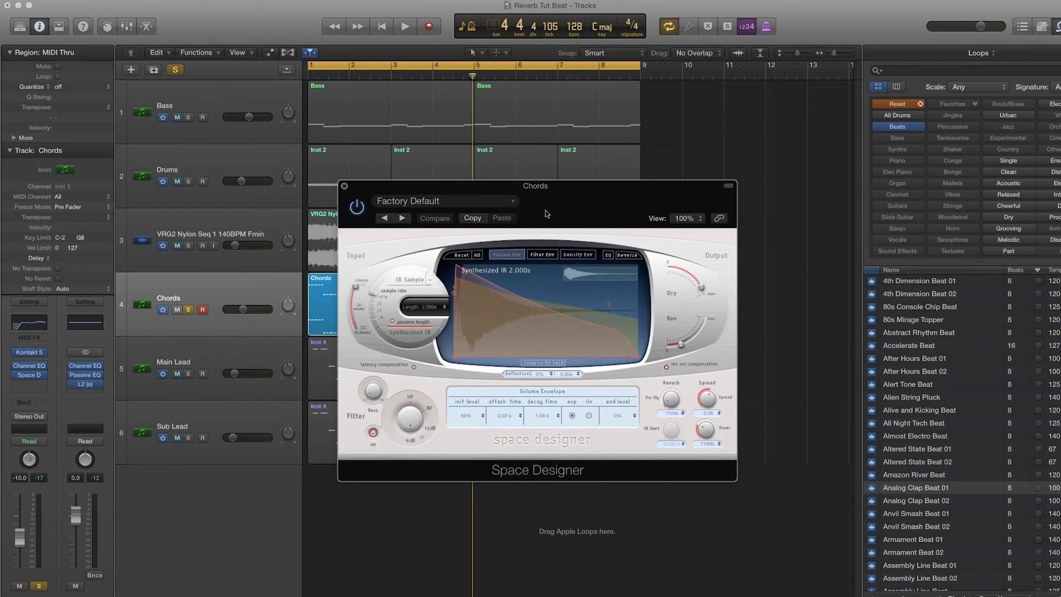
Step: Load the large hall preset 02.9s Vocal Hall in the Chords reverb and move the window off the track headers
left_click(437, 201)
mouse_move(412, 397)
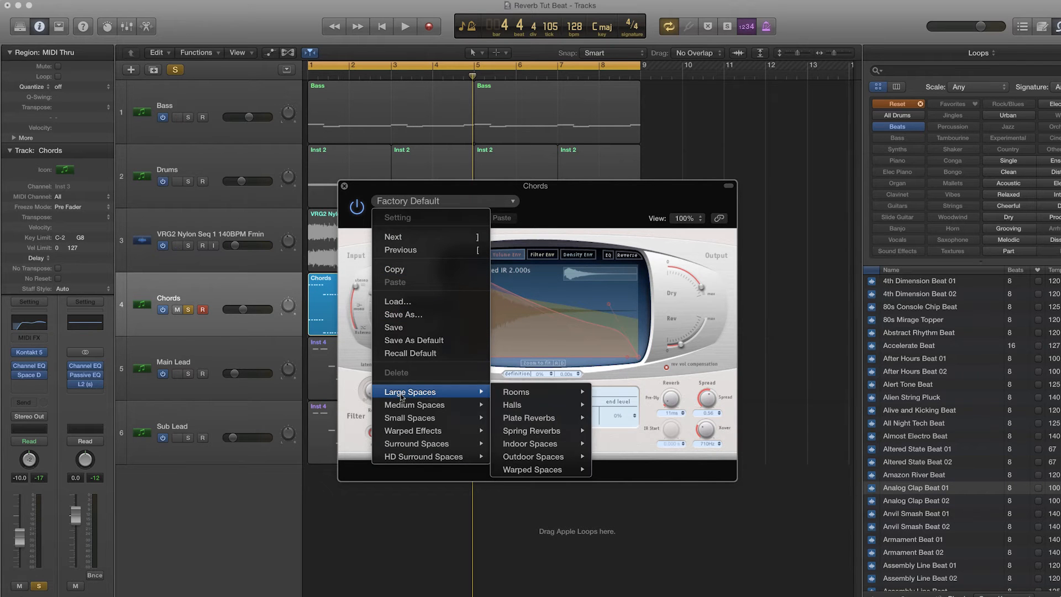
mouse_move(524, 406)
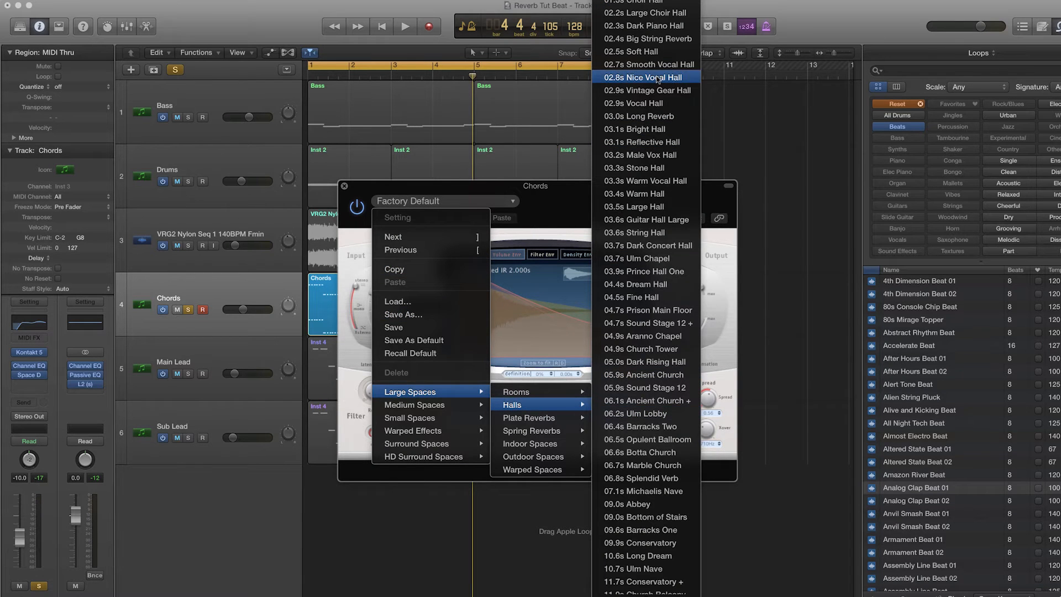
left_click(654, 107)
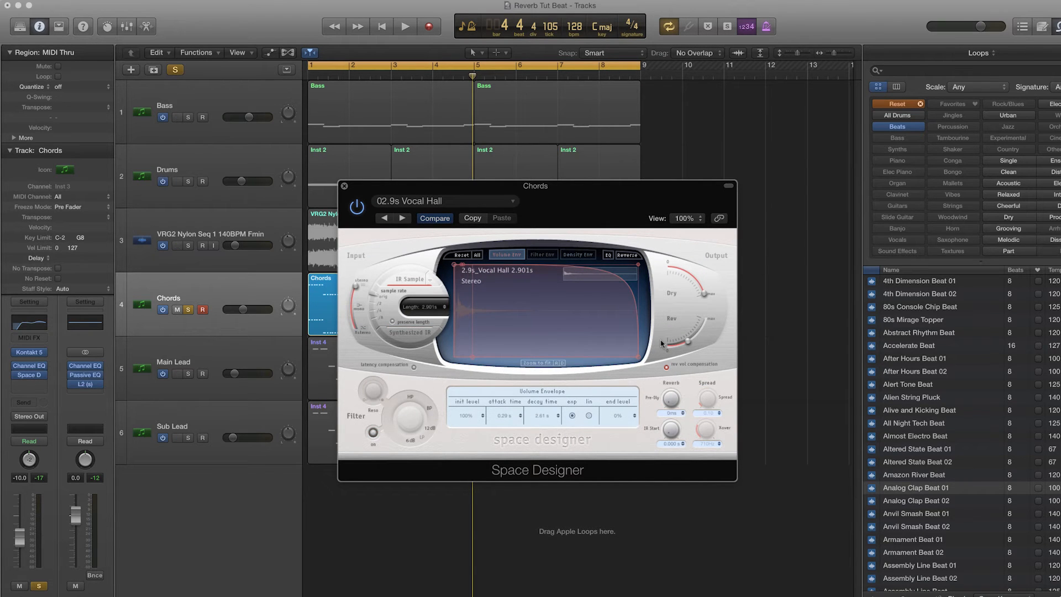
left_click_drag(582, 207, 765, 276)
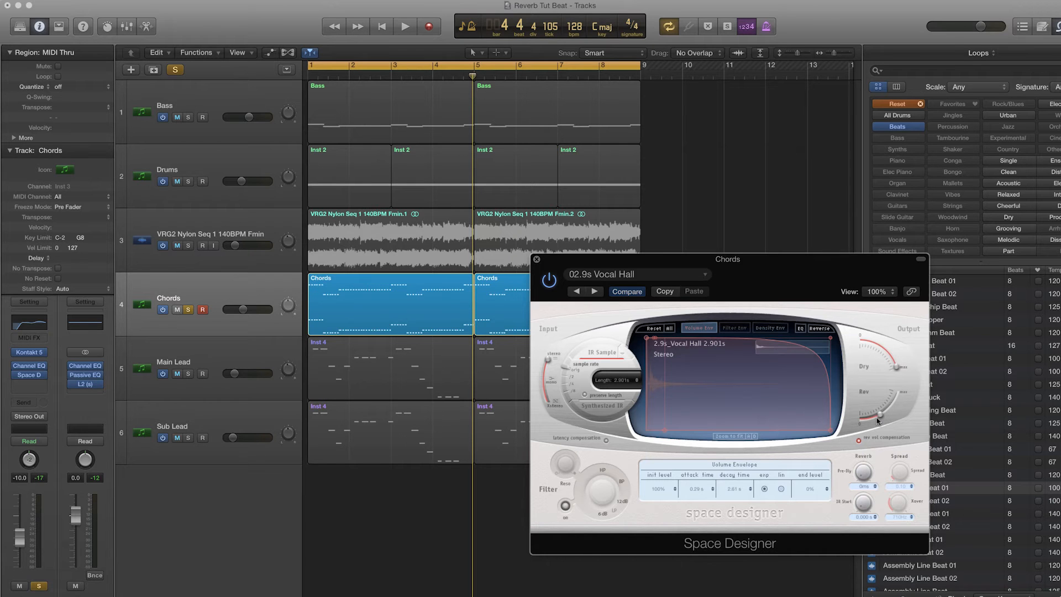
Step: Lower the Chords reverb output to -25 dB while playing the soloed track
key("space")
left_click_drag(878, 421, 879, 428)
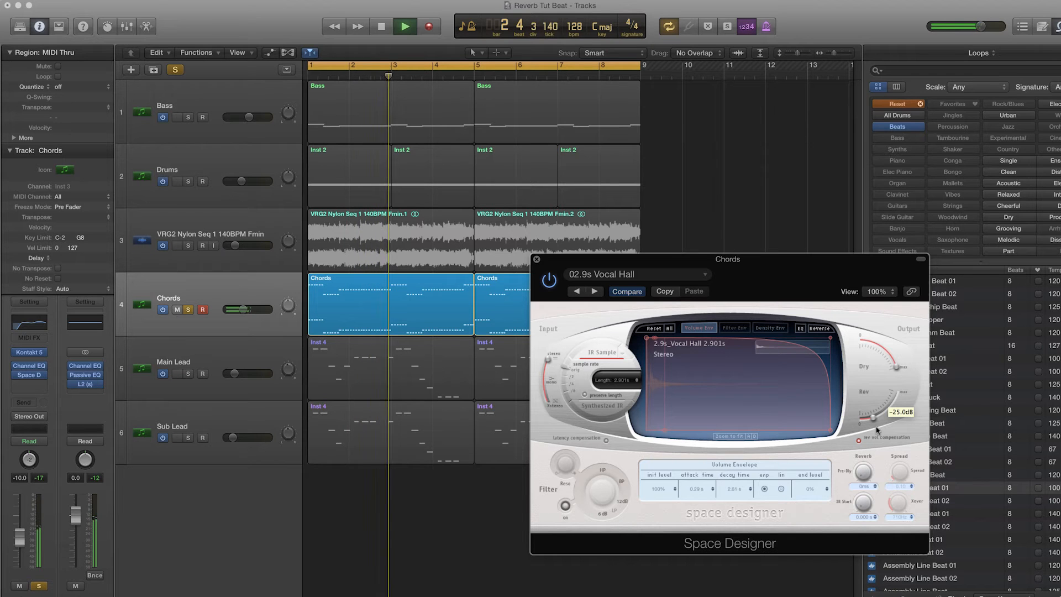
key("space")
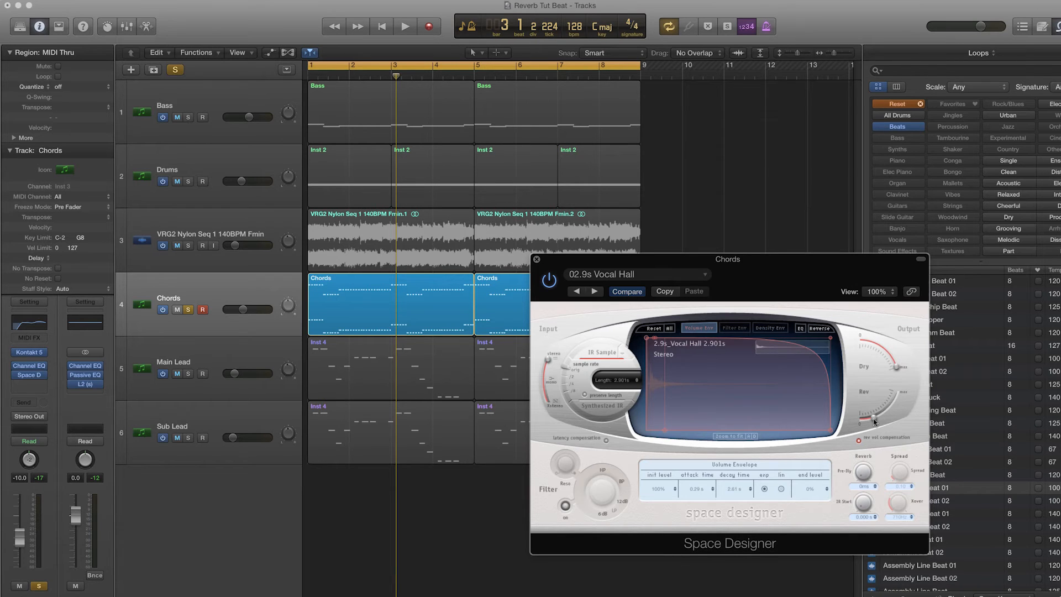
Step: Cut the Chords reverb by about 9 dB around 2100 Hz with Space Designer's EQ and set the reverb output to -18 dB
key("space")
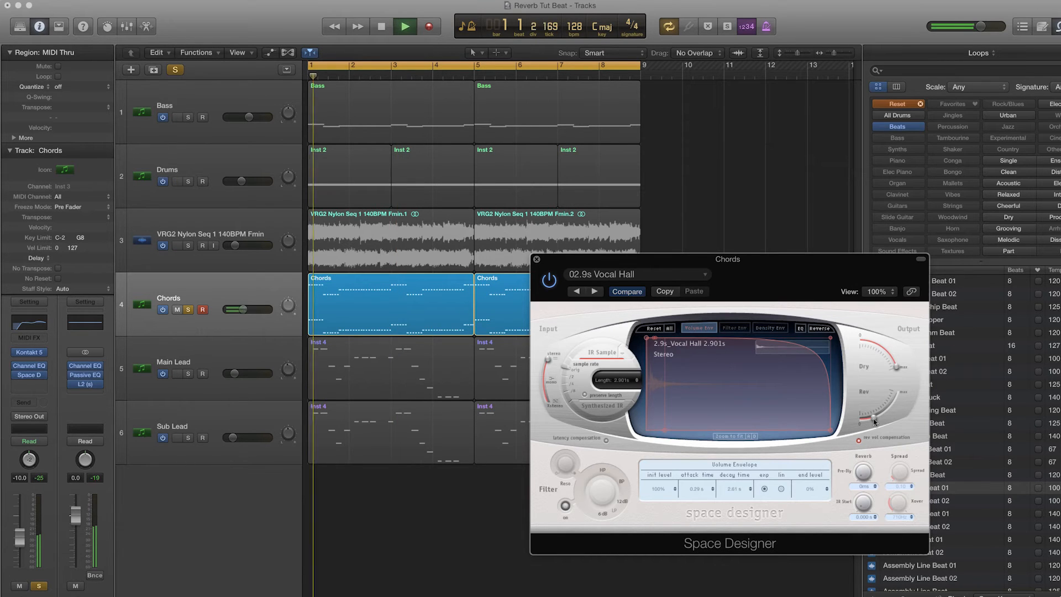
left_click(803, 328)
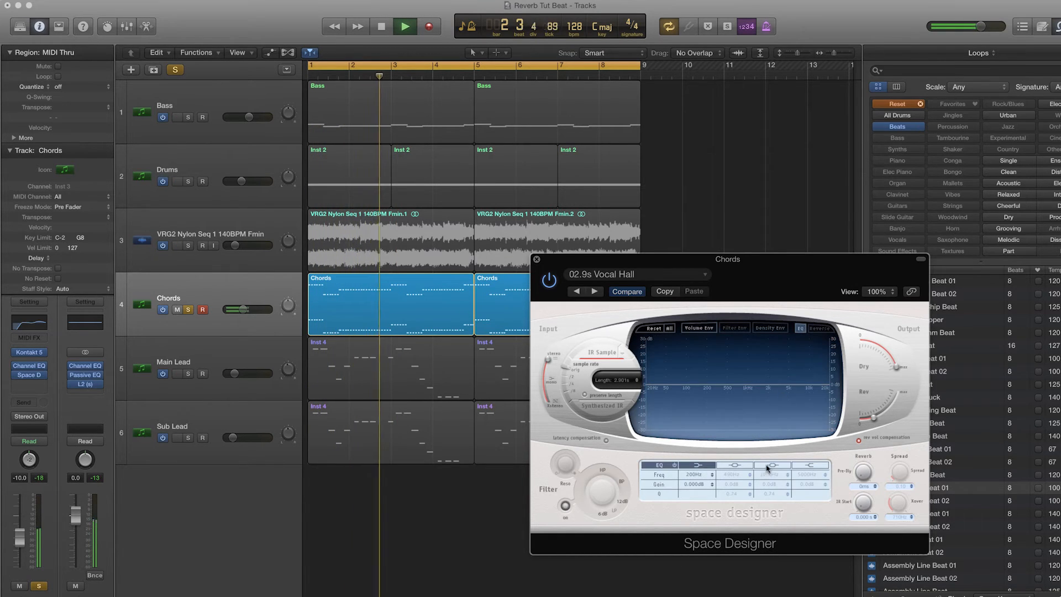
left_click_drag(767, 397, 770, 410)
left_click_drag(872, 418, 886, 420)
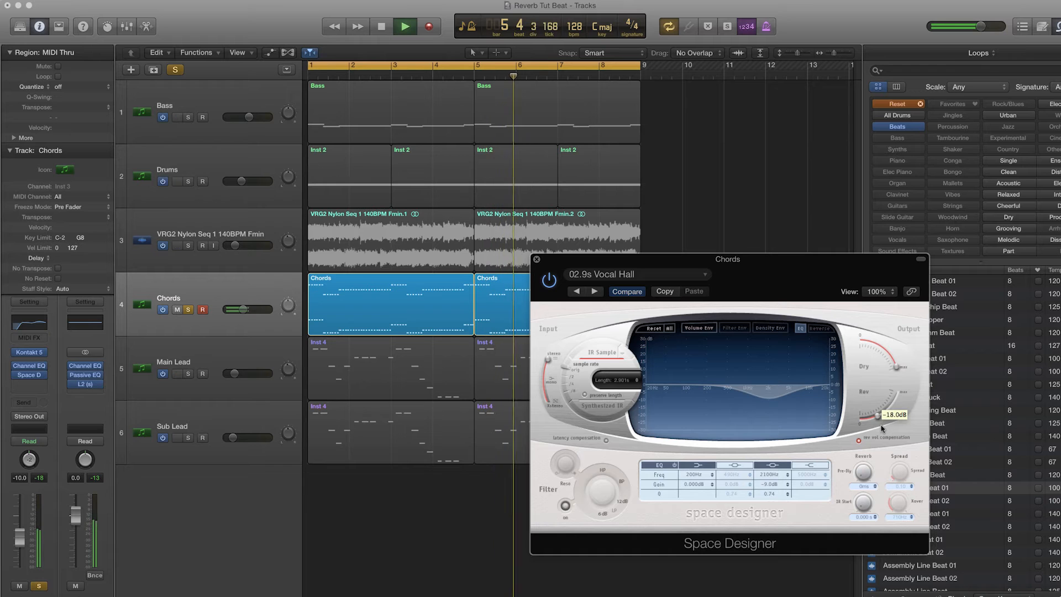
Step: Enable the reverb EQ's high shelf and cut it by about 8 dB at 4400 Hz with playback stopped
left_click(805, 465)
key("space")
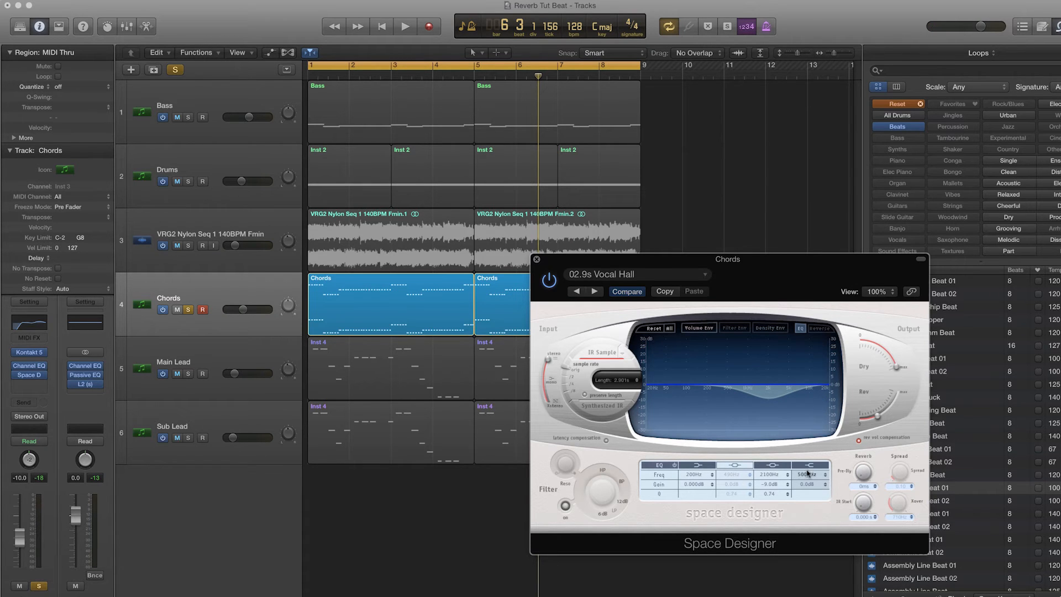
left_click_drag(817, 409, 814, 423)
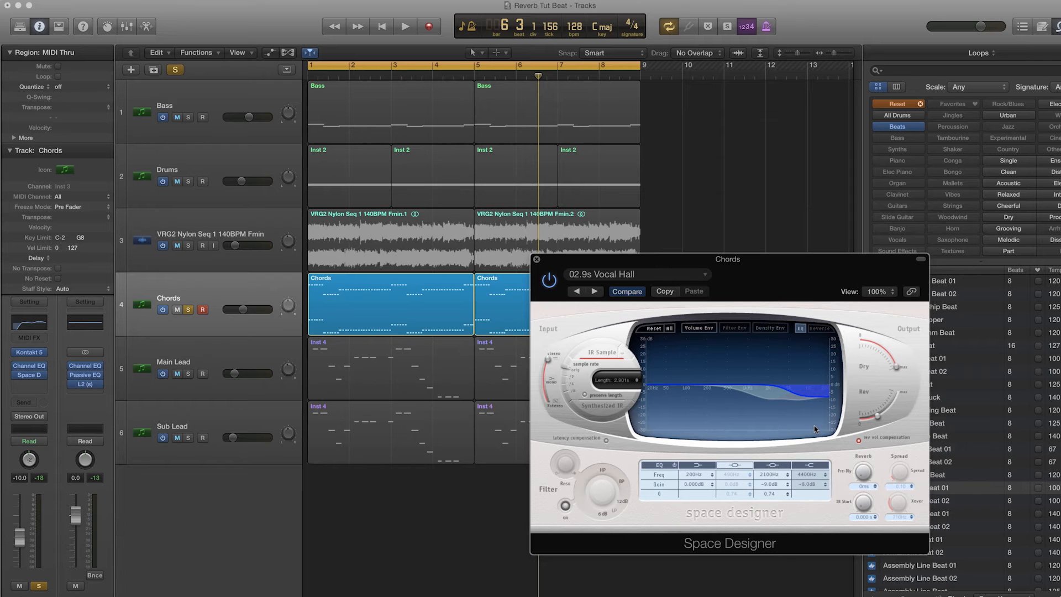
Step: Play the Chords out of solo with both leads muted, close Space Designer, and lower the Chords volume slightly
key("space")
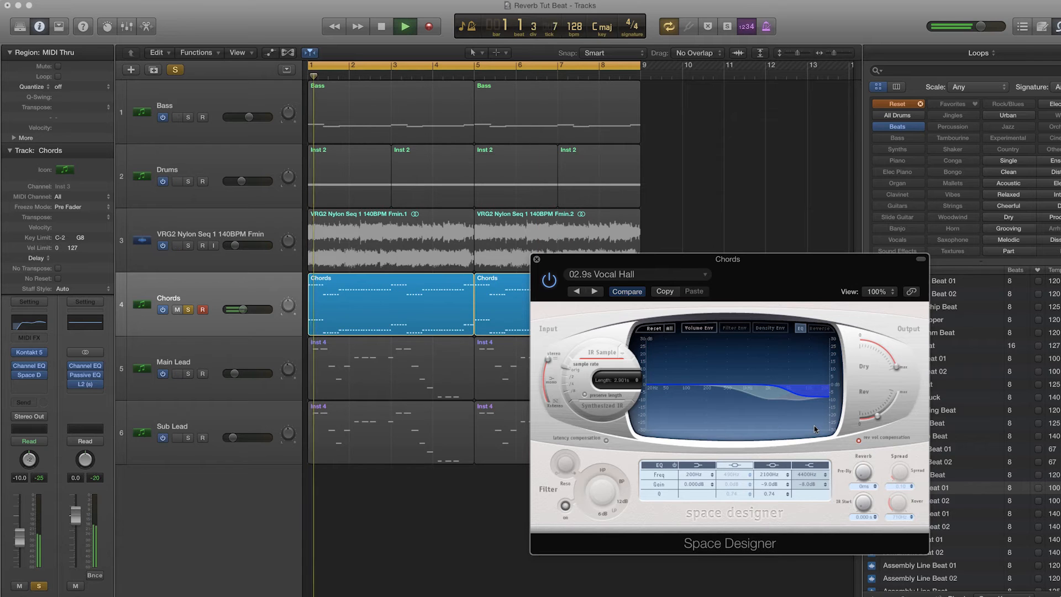
mouse_move(882, 418)
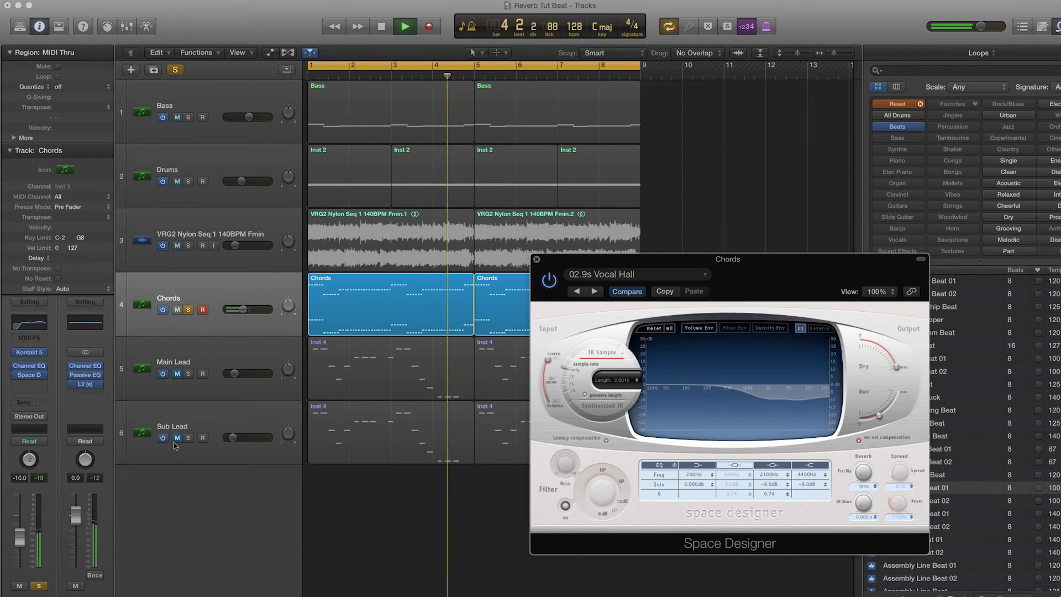
left_click(189, 310)
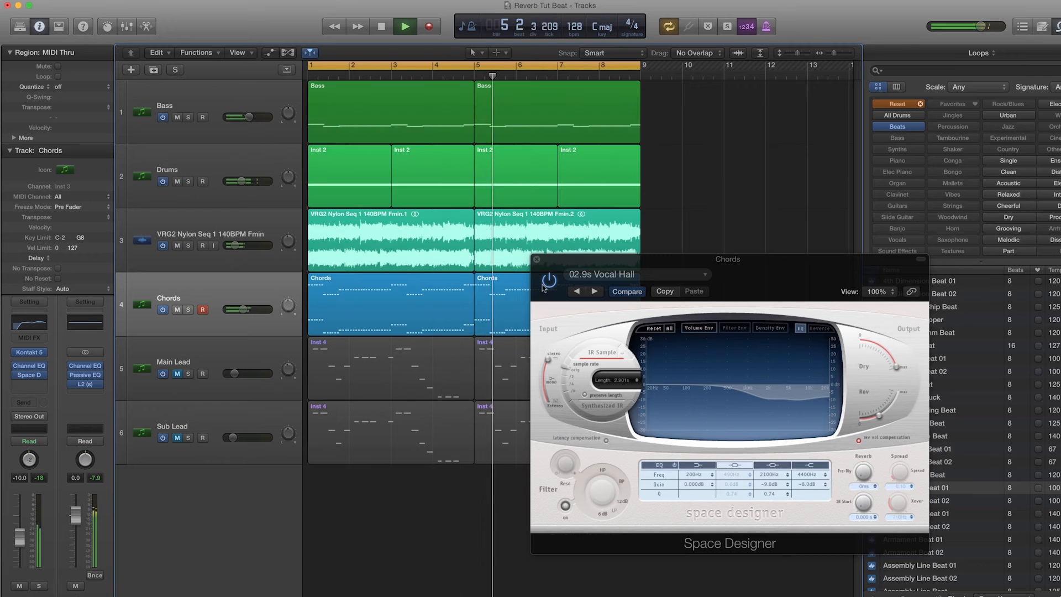
left_click(29, 375)
left_click_drag(24, 540, 25, 546)
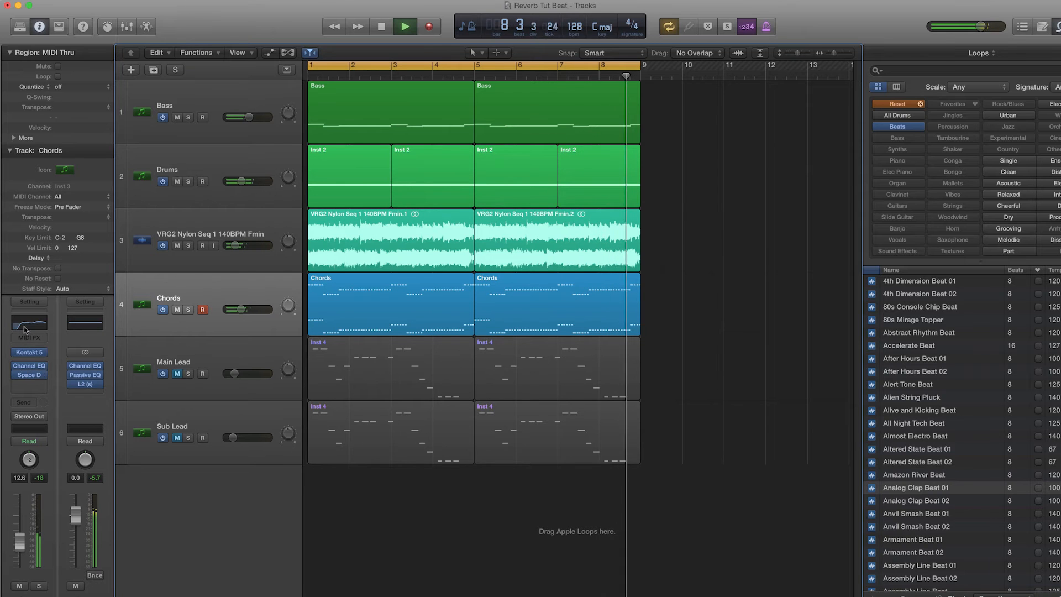
Step: Boost the Chords track's Channel EQ by 2.5 dB at 270 Hz
left_click(29, 366)
left_click_drag(187, 228, 163, 227)
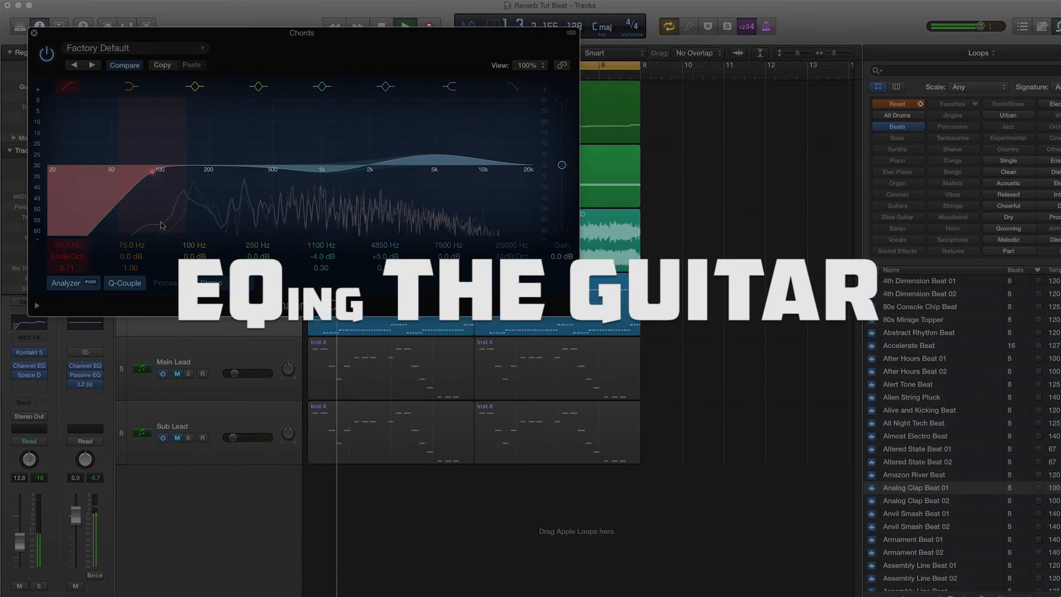
left_click_drag(232, 192, 262, 196)
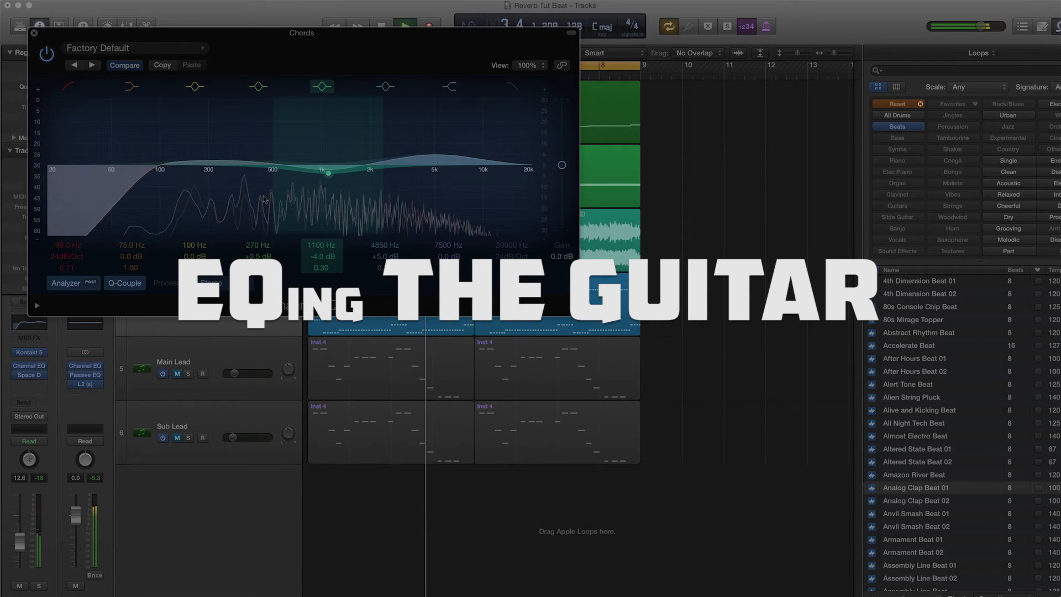
Step: Set the Chords reverb output to about -10.5 dB in Space Designer and lower the Chords volume to -13.4 dB
left_click(34, 33)
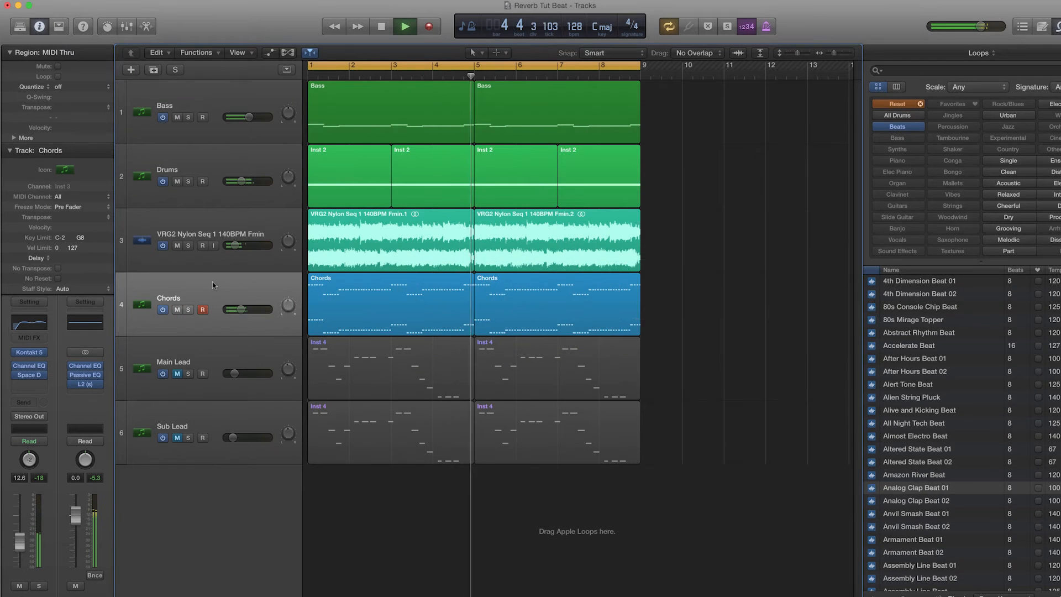
left_click(30, 375)
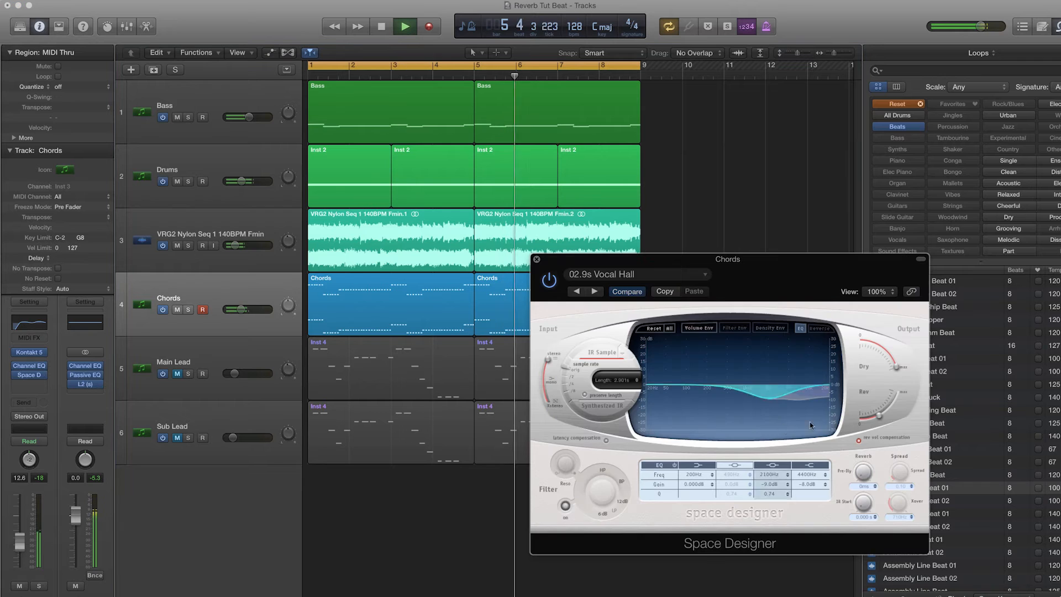
left_click_drag(888, 414, 886, 420)
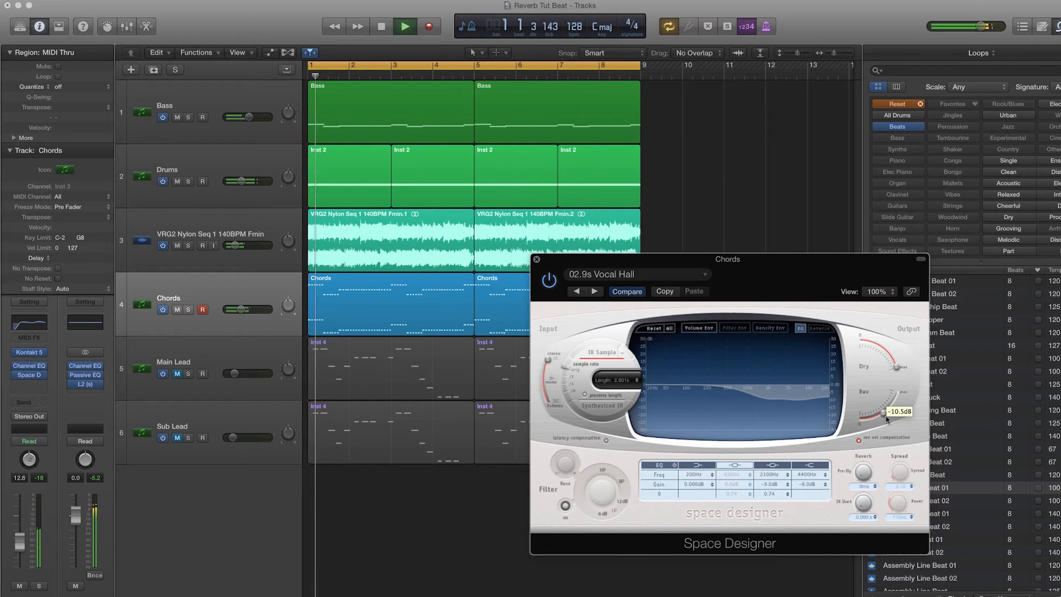
left_click(537, 259)
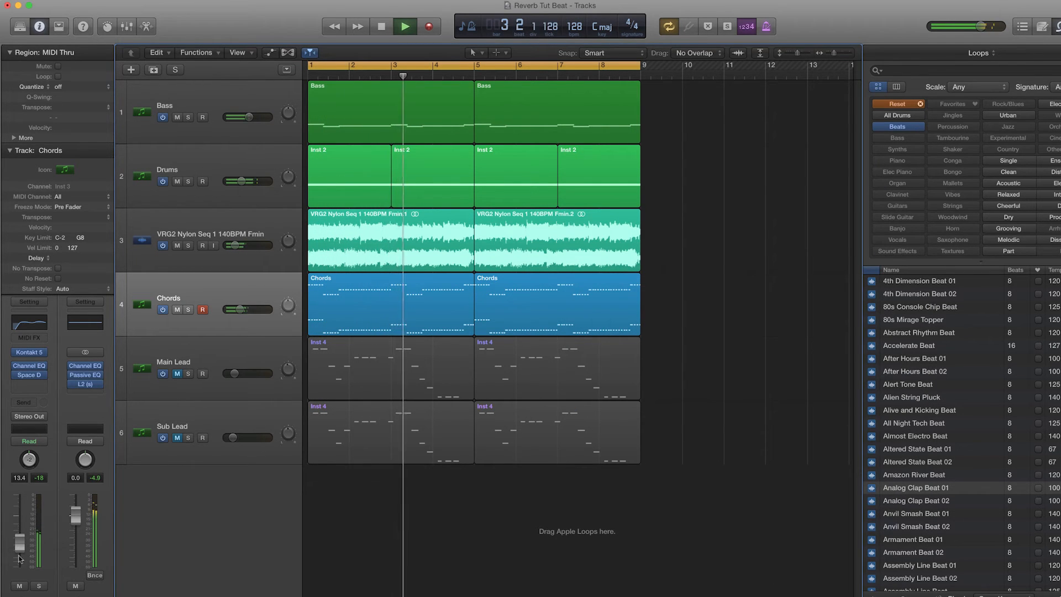
key("space")
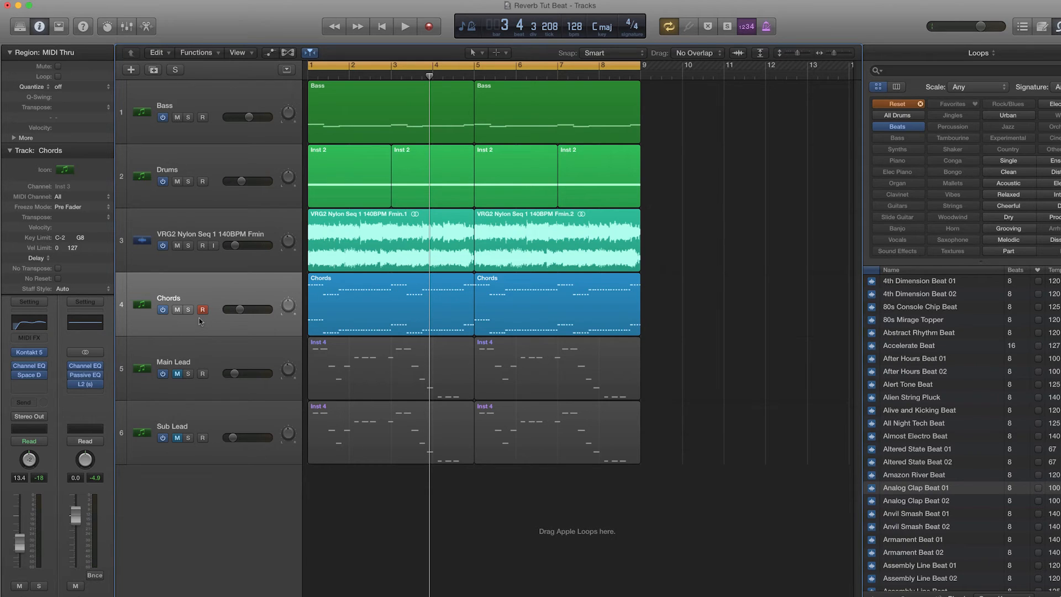
Step: Bypass Space Designer on the Bass, Drums, Nylon and Chords channels in the mixer and play the beat dry
left_click(125, 27)
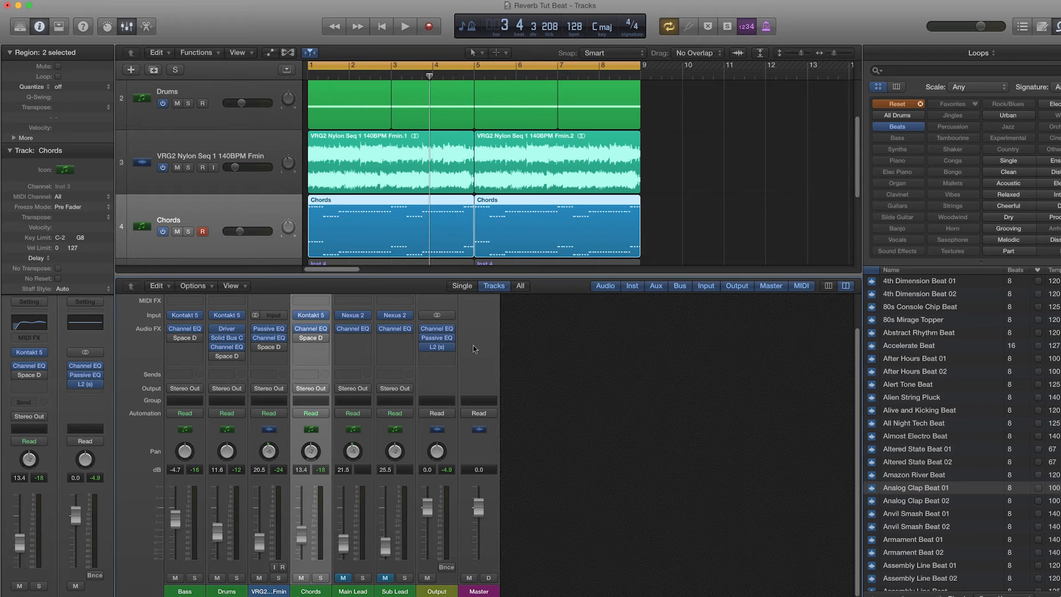
left_click_drag(501, 277, 494, 319)
key("Return")
key("space")
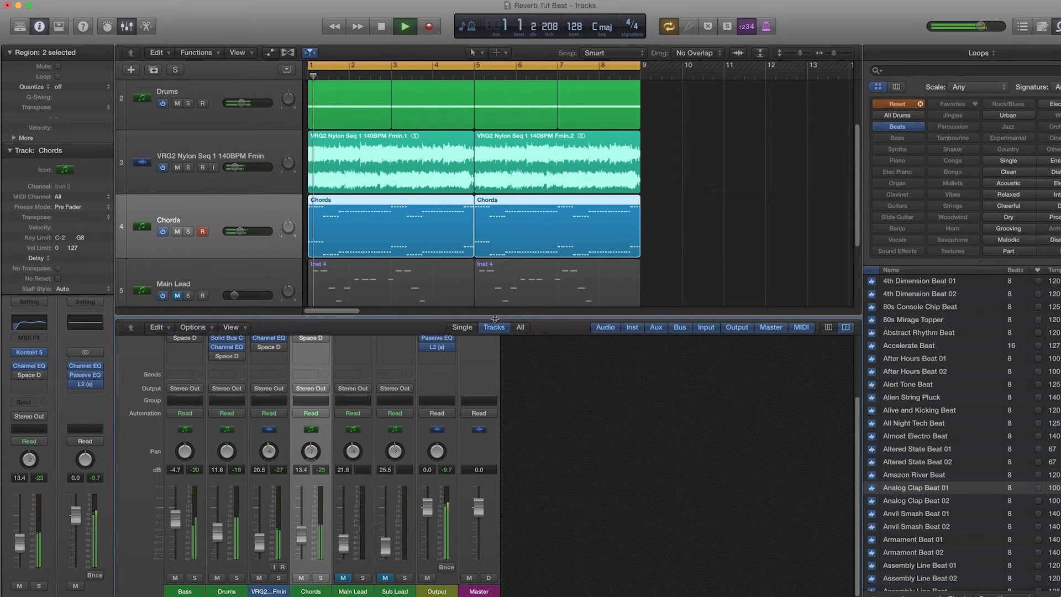
scroll(375, 440, "up", 4)
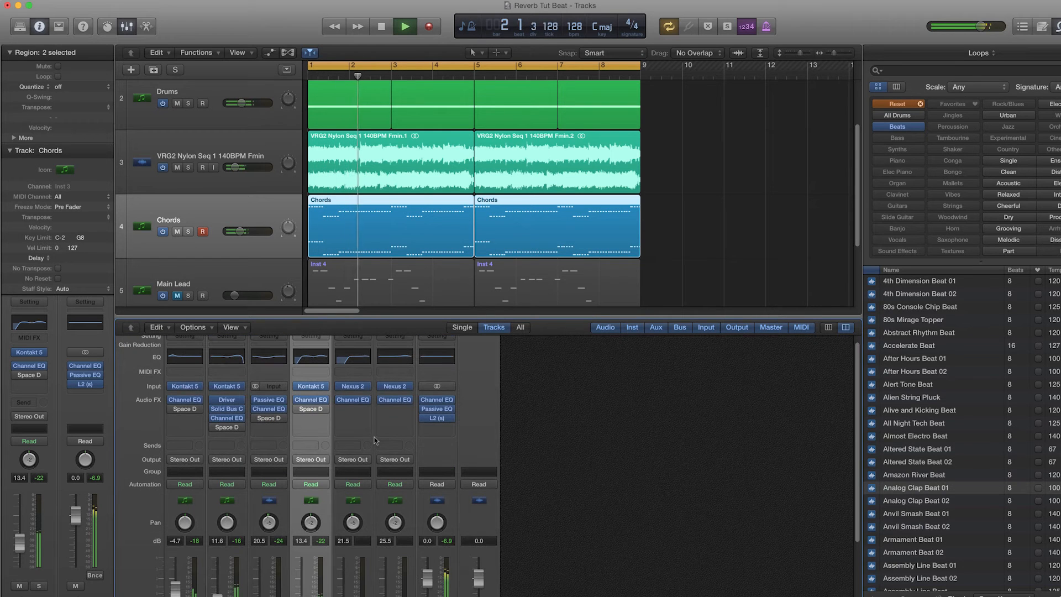
Step: Re-enable Space Designer on the Bass, Drums, Nylon and Chords channels and play the beat from the start to compare
key("space")
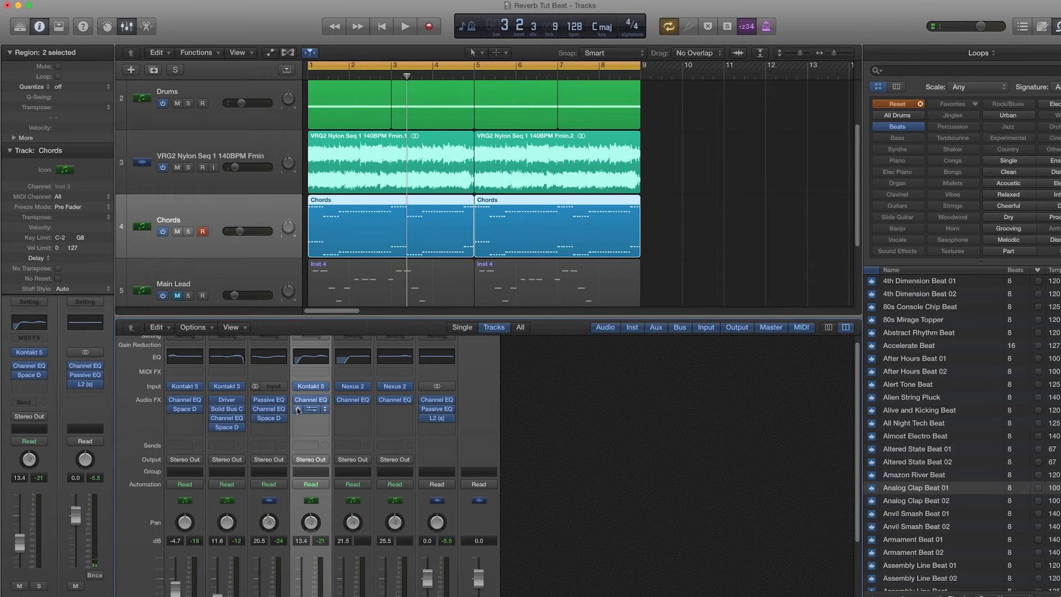
key("space")
scroll(403, 527, "down", 3)
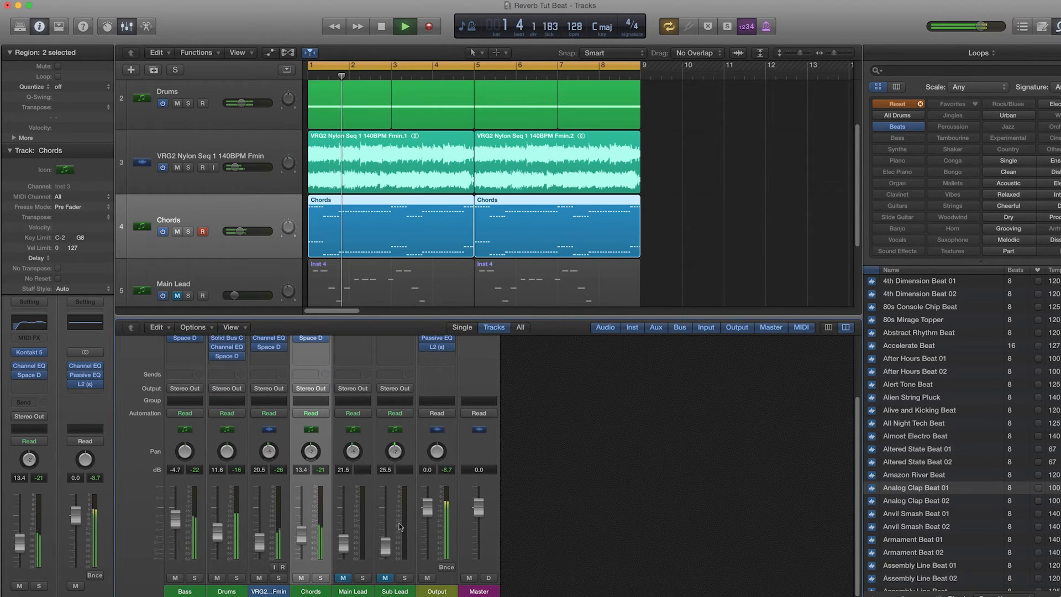
key("space")
left_click(668, 254)
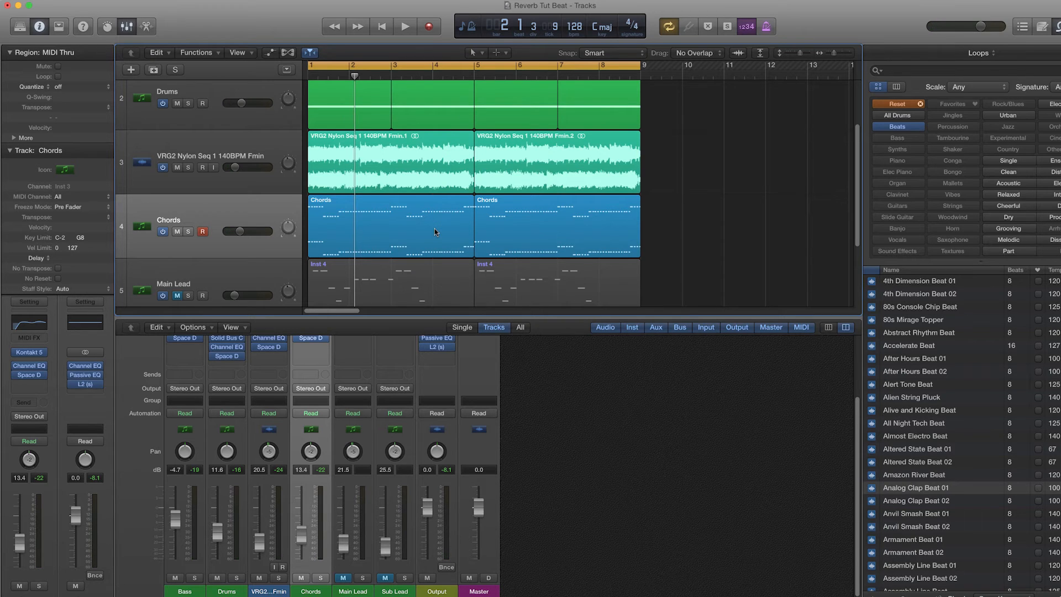
Step: Lower the Chords volume to -15.2 dB while the beat plays, and close the mixer
key("space")
key("space")
key("space")
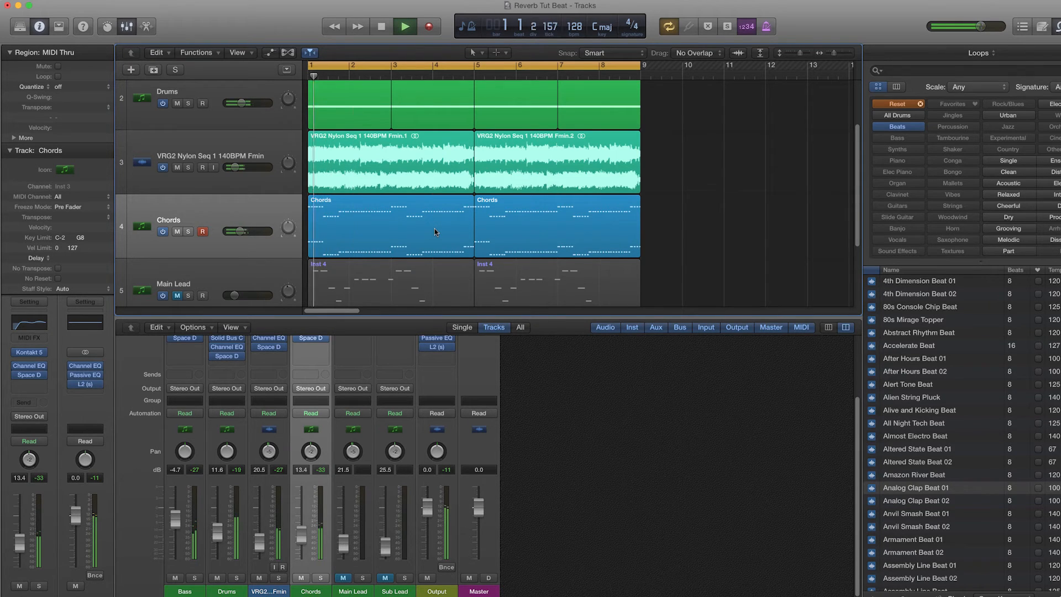
scroll(578, 283, "down", 1)
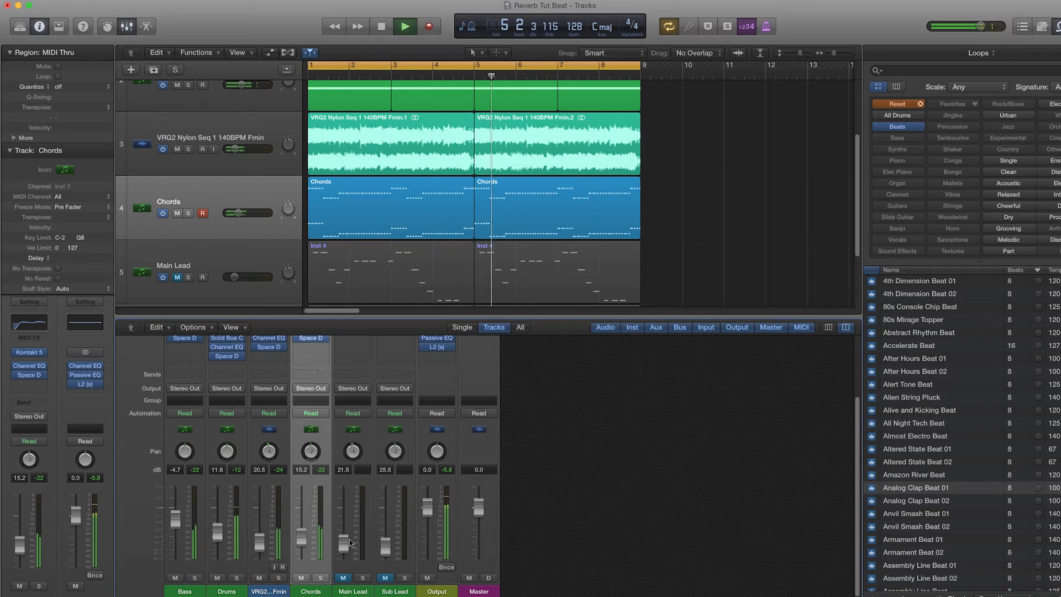
key("space")
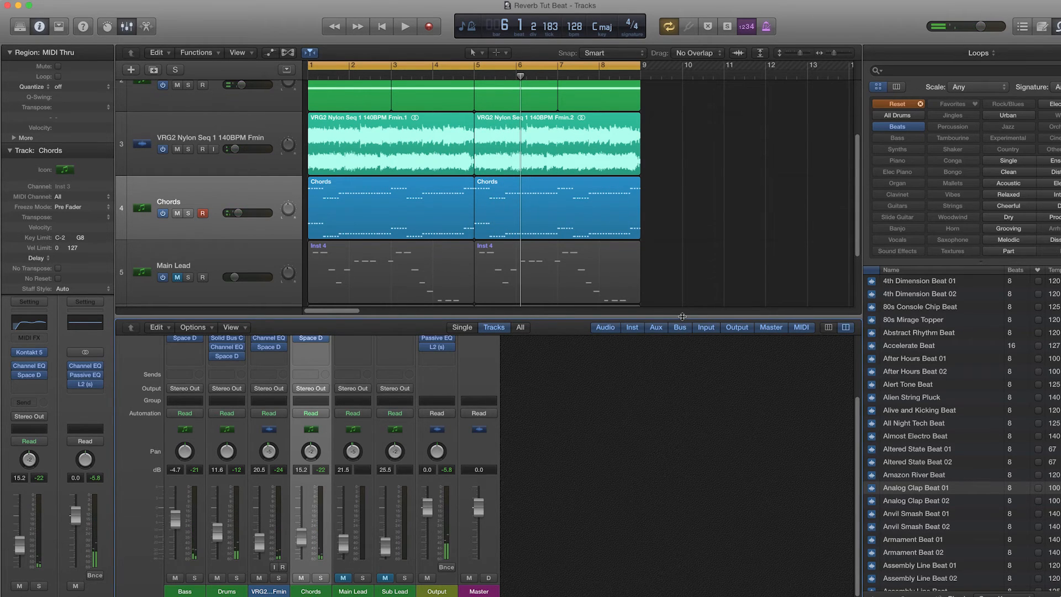
key("x")
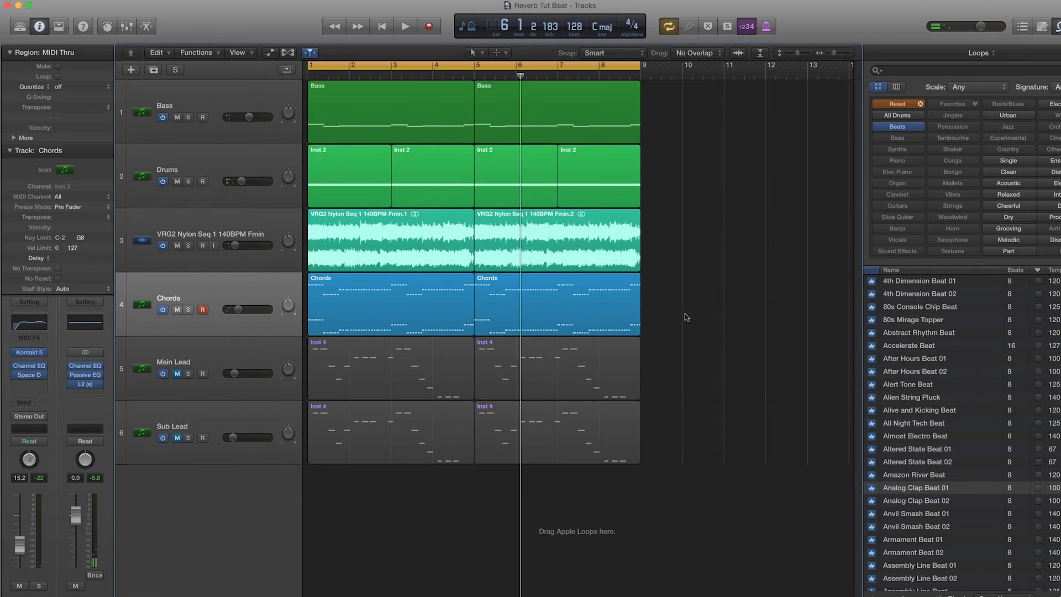
Step: Solo the Main Lead and Sub Lead tracks and play them together
left_click(212, 358)
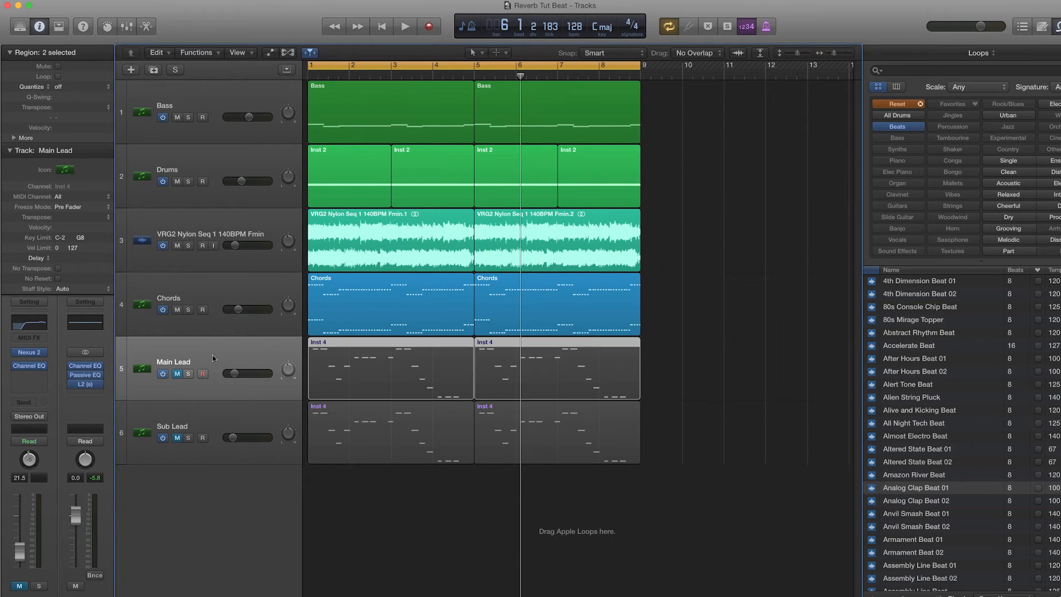
left_click(188, 375)
left_click(188, 438)
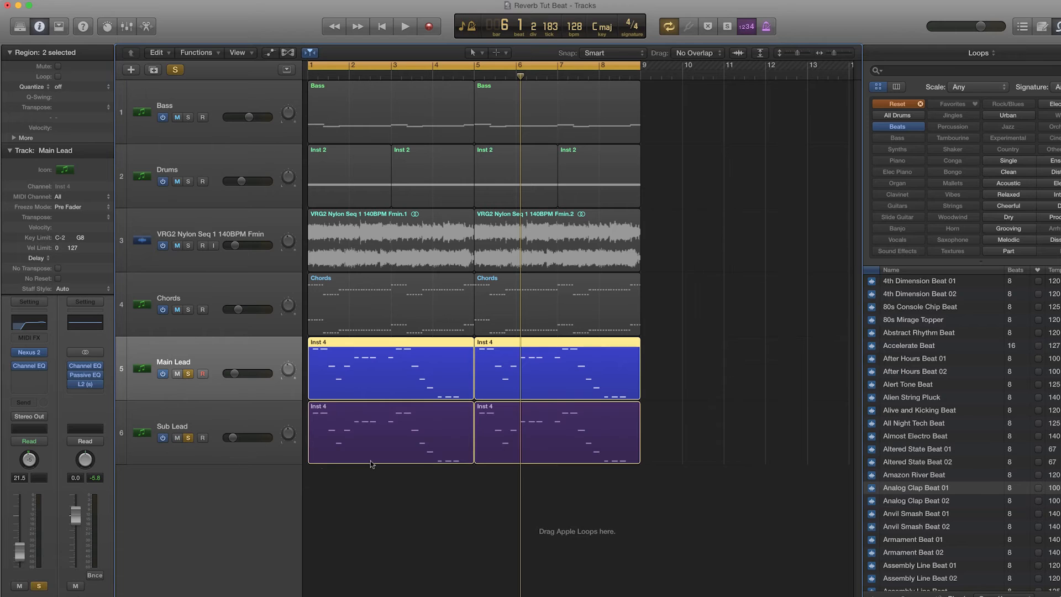
left_click(369, 498)
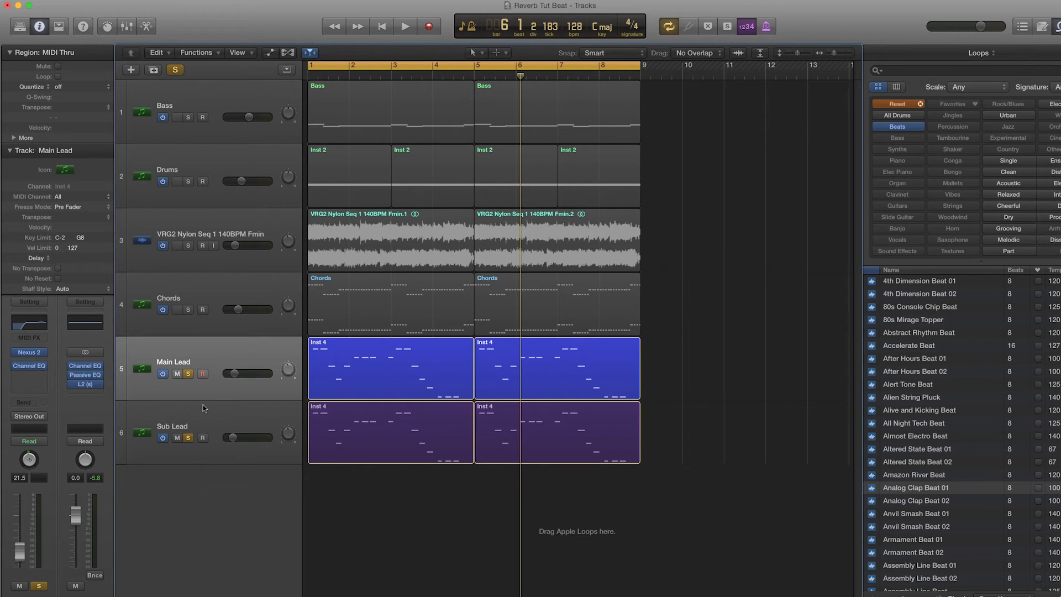
key("space")
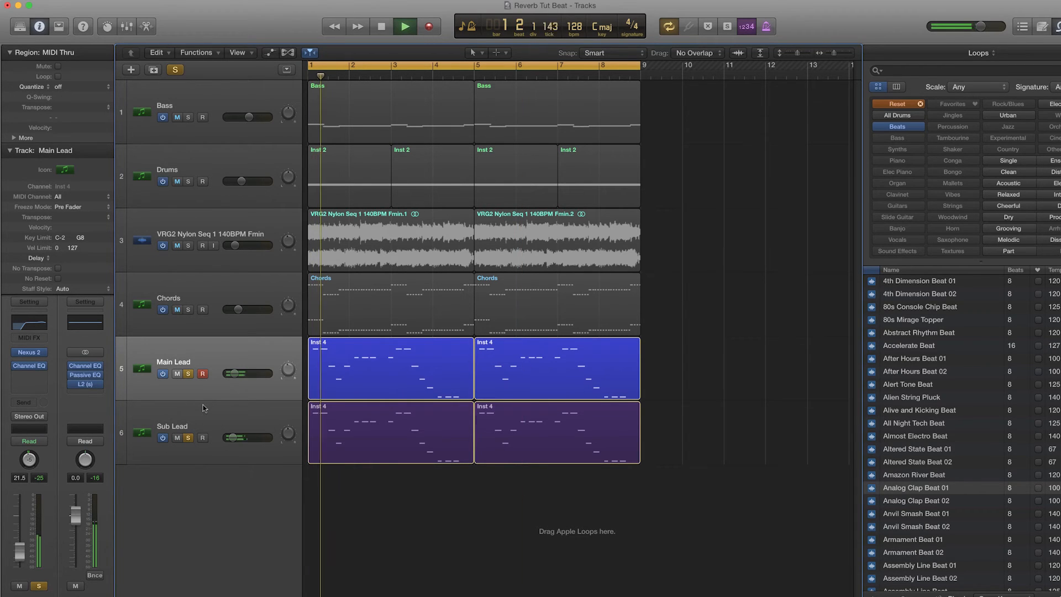
key("space")
Step: Take the Sub Lead out of solo and play the Main Lead alone with its Nexus 2 effects section open
left_click(188, 437)
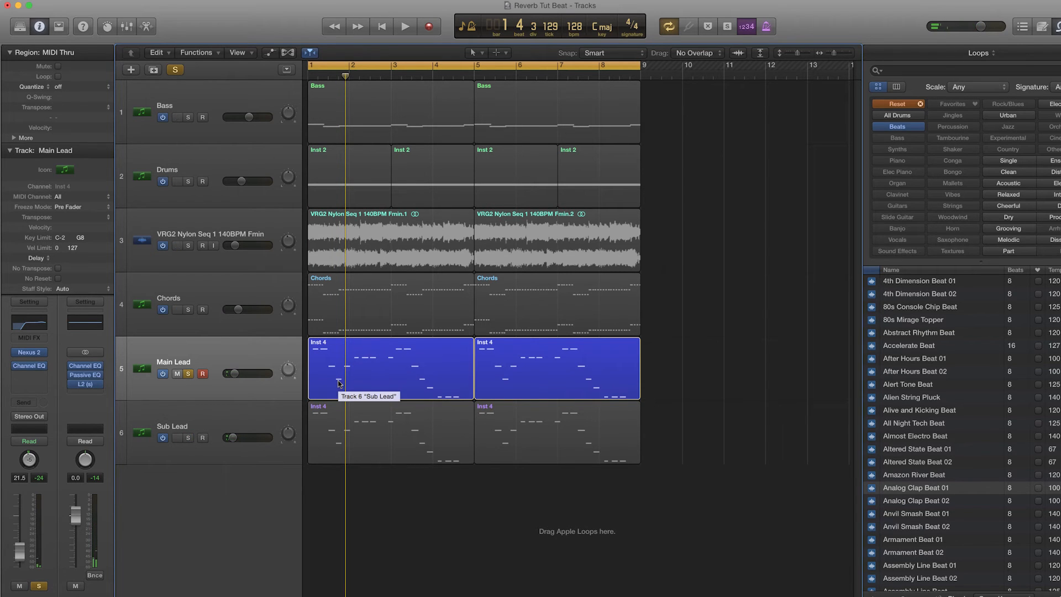
key("space")
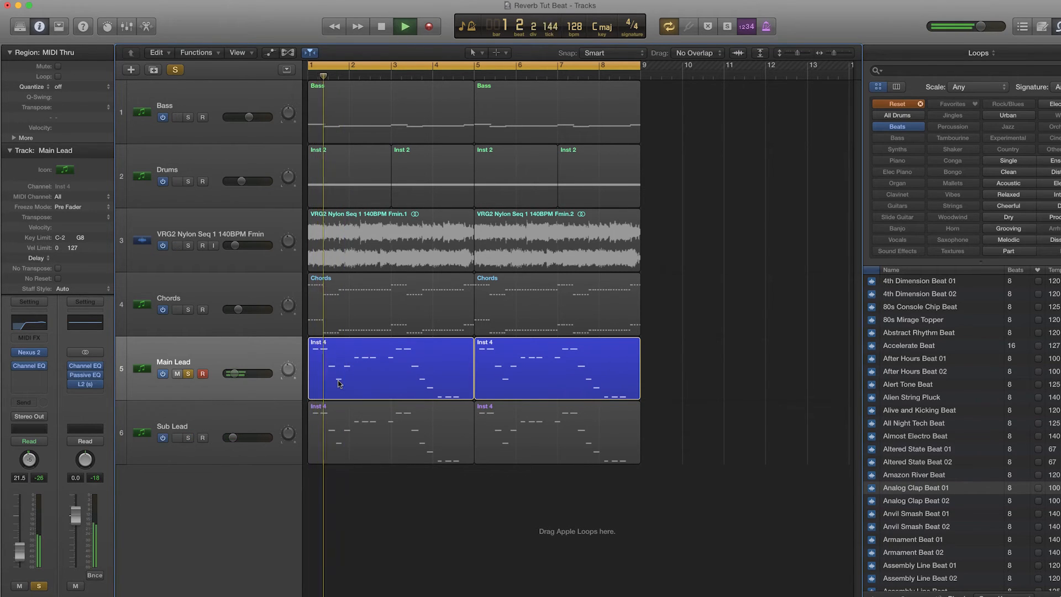
left_click(29, 352)
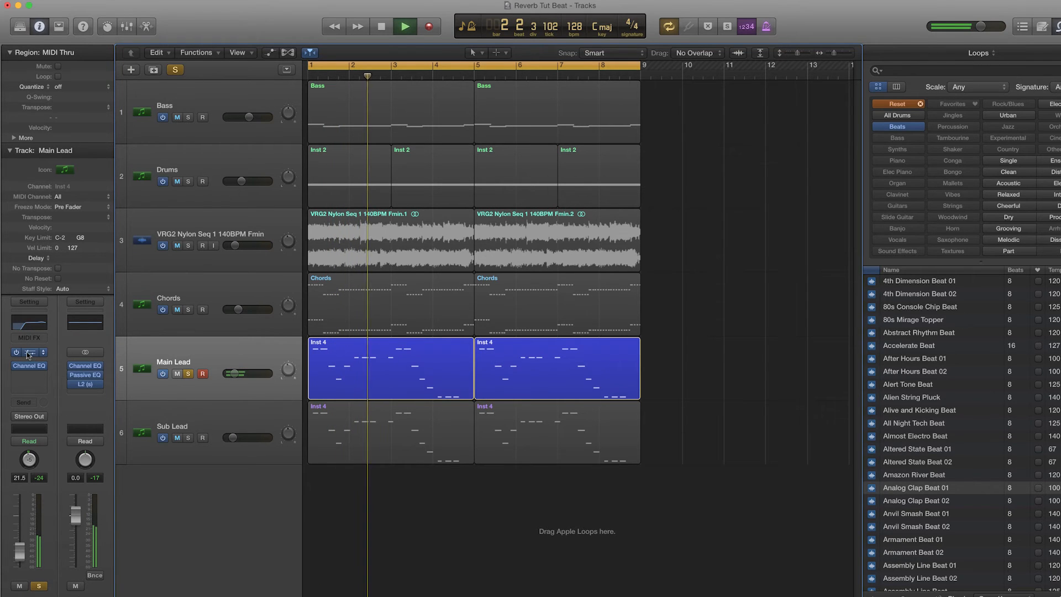
key("space")
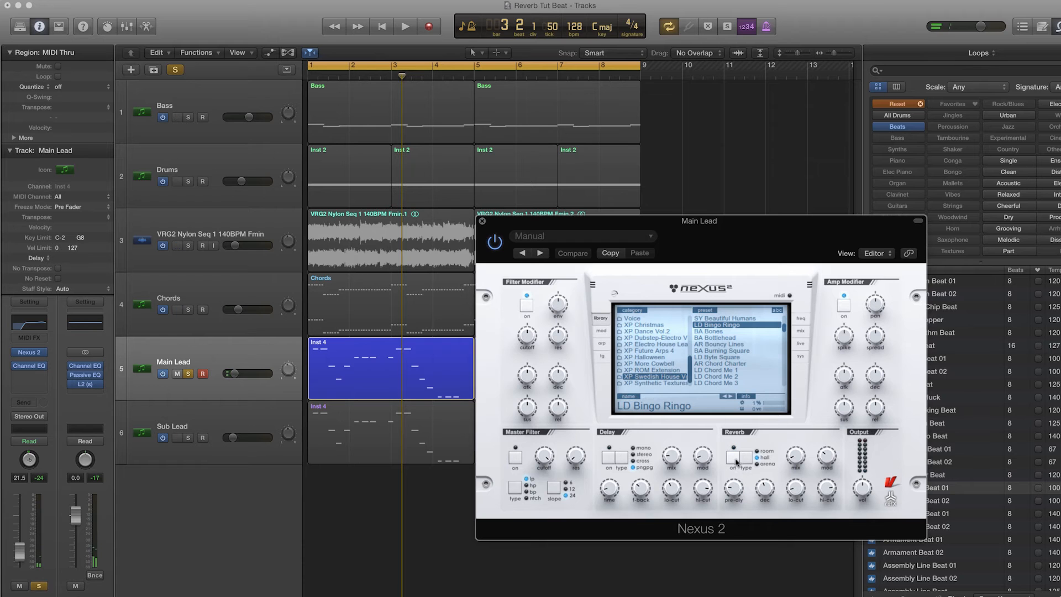
left_click_drag(657, 243, 788, 277)
key("space")
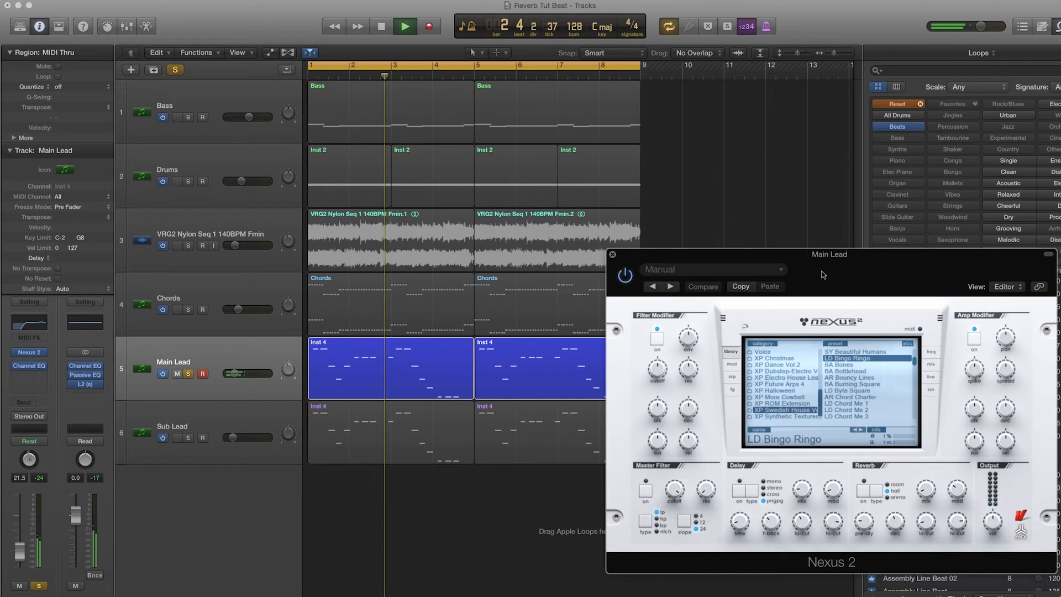
Step: Mute the Sub Lead and play the Main Lead unsoloed within the full mix
left_click(177, 438)
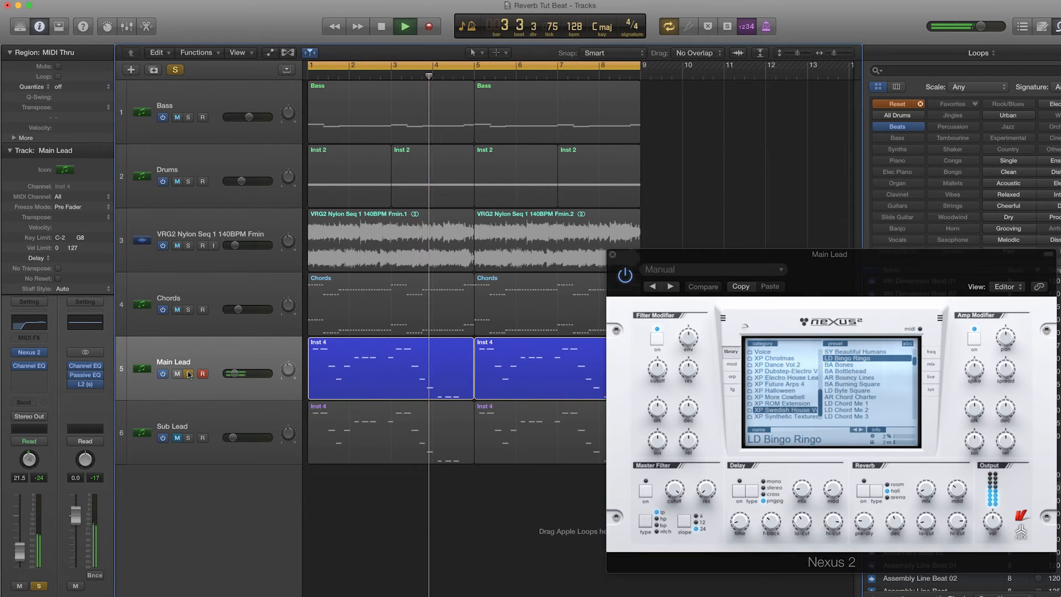
left_click(188, 374)
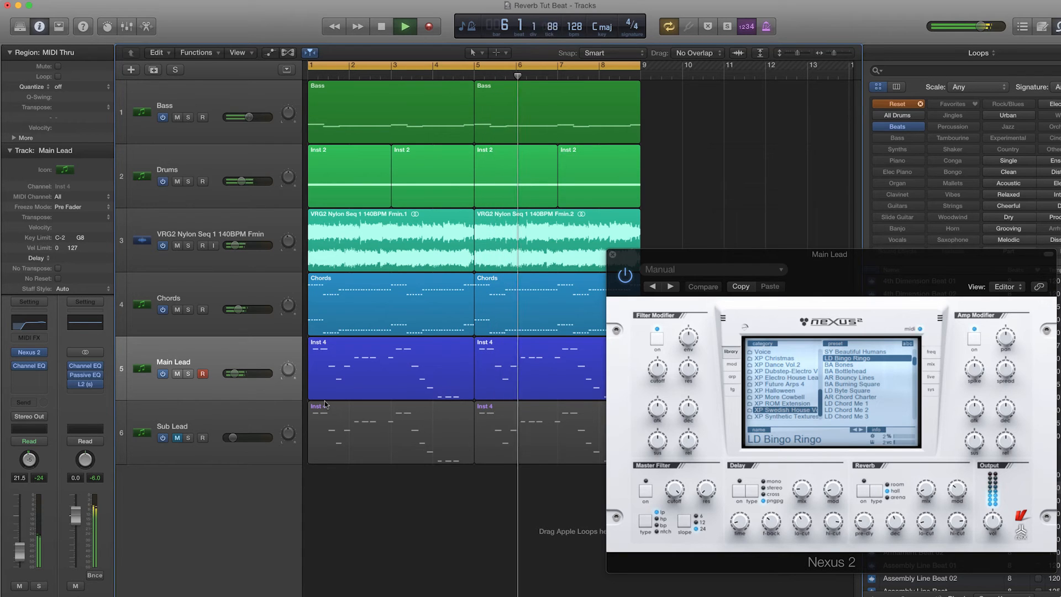
key("space")
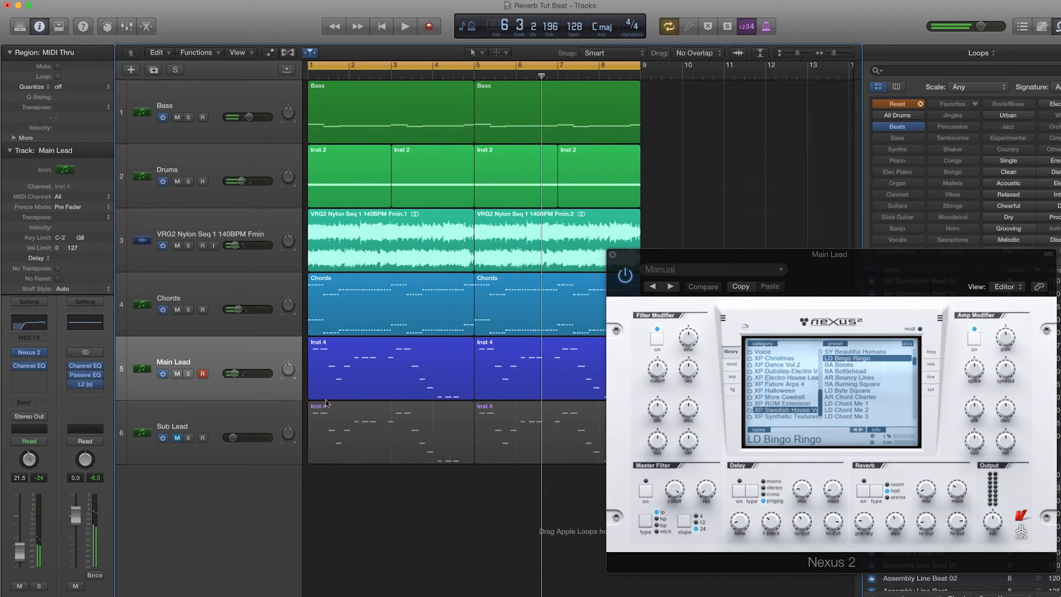
Step: Mute the Main Lead, unmute the Sub Lead, and open the Sub Lead's Nexus 2 to check its reverb
left_click(612, 256)
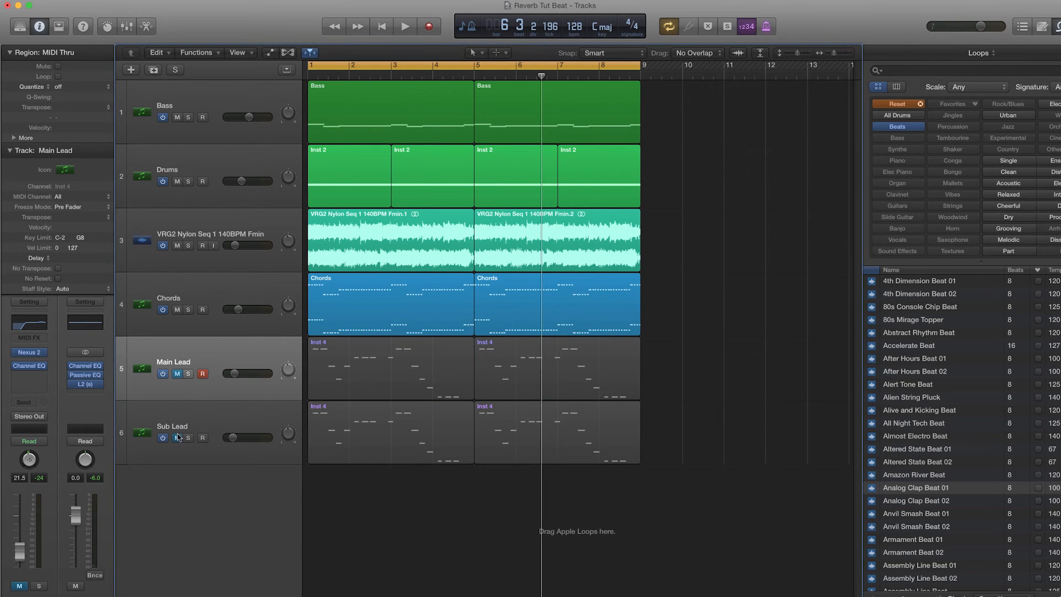
left_click(177, 437)
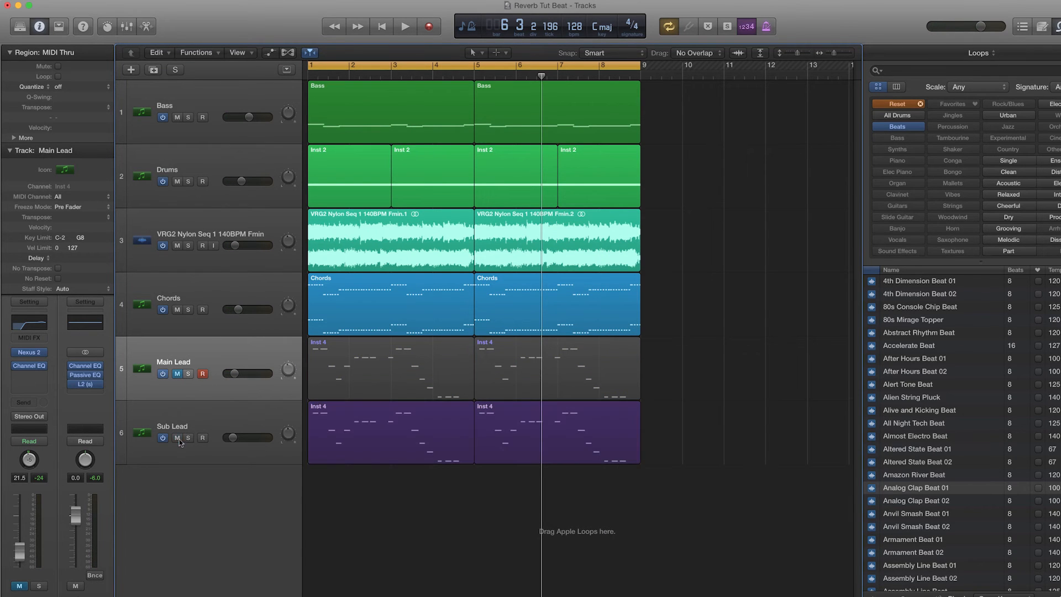
left_click(205, 428)
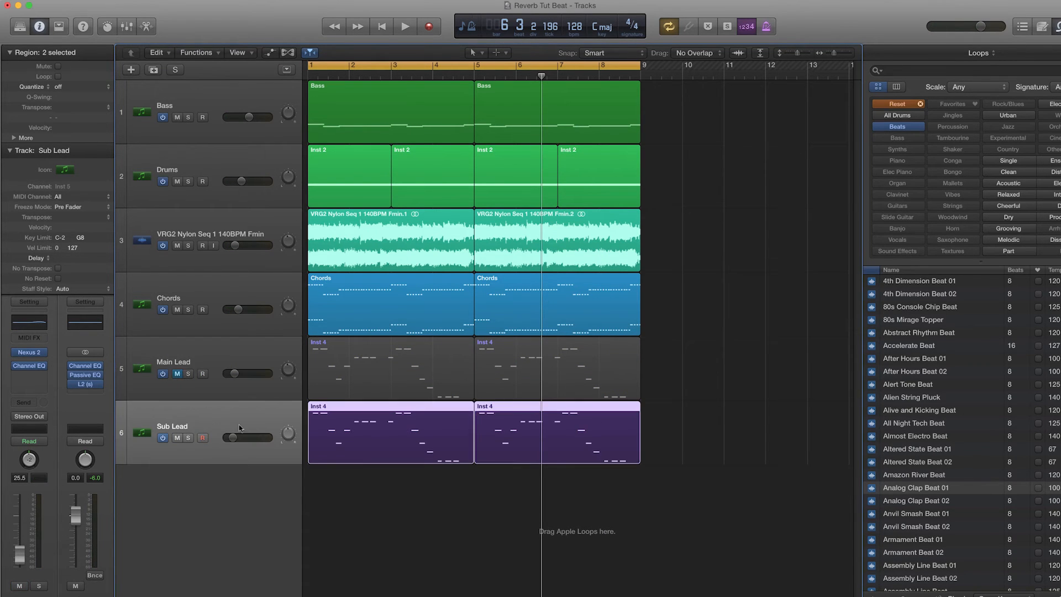
left_click(30, 353)
left_click_drag(299, 51, 661, 231)
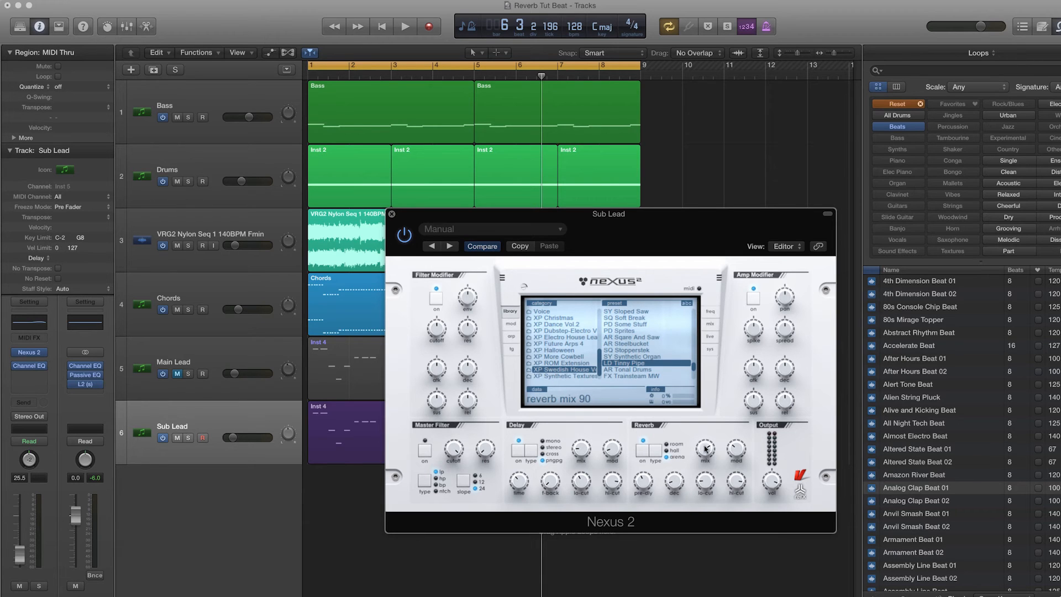
left_click_drag(656, 241, 820, 286)
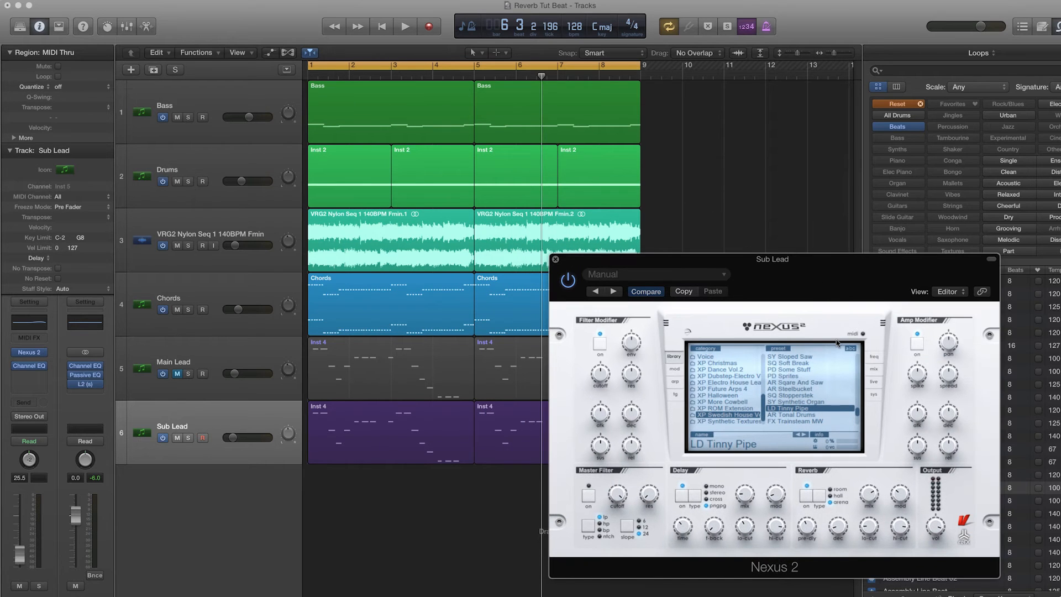
Step: Solo the Sub Lead during playback and set its Nexus 2 reverb mix to 73
key("space")
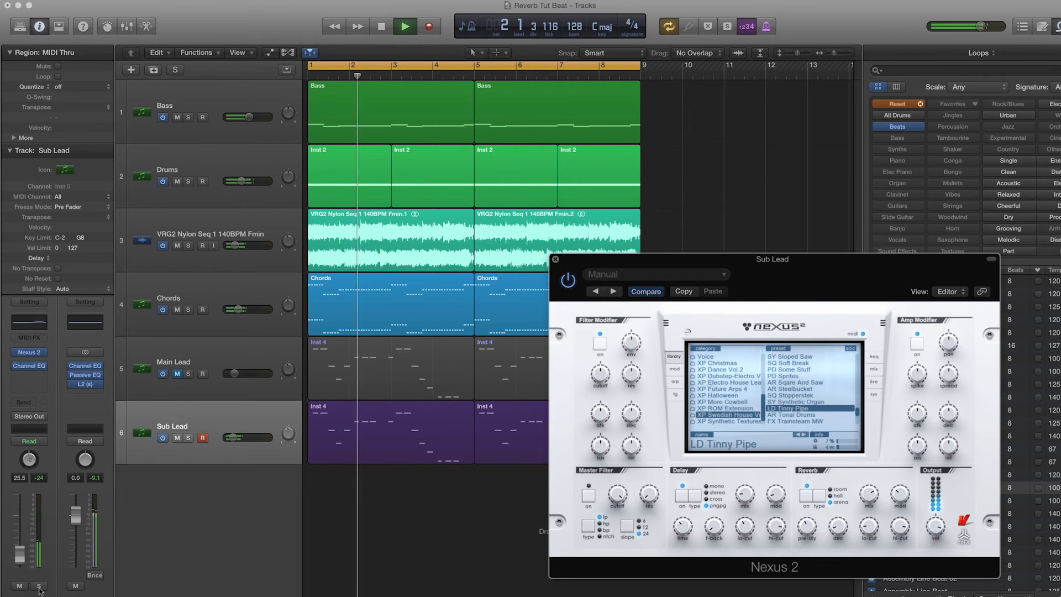
key("s")
mouse_move(874, 500)
mouse_move(804, 531)
key("space")
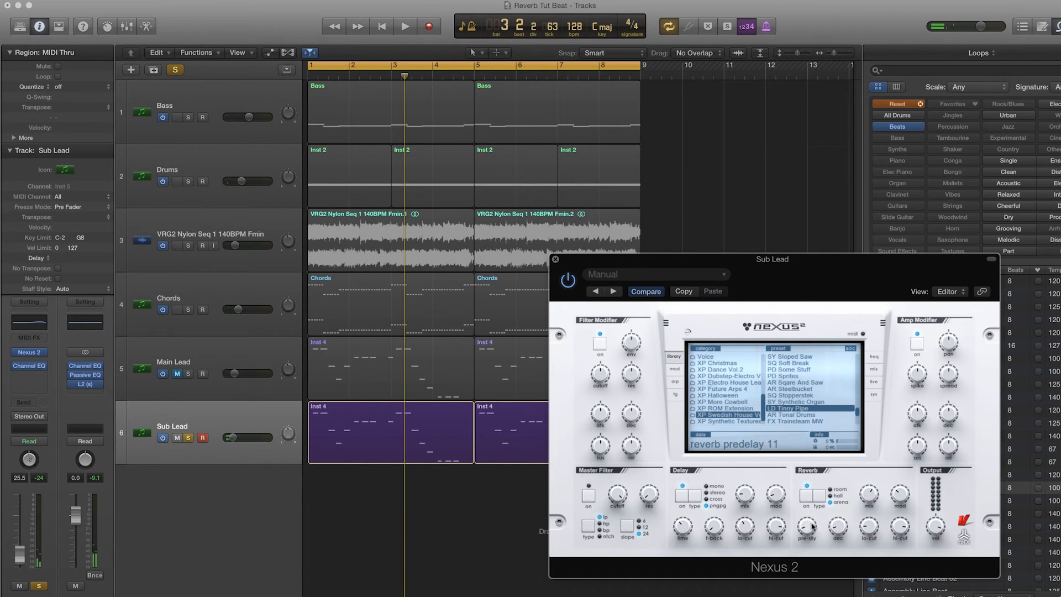
left_click_drag(815, 258, 780, 238)
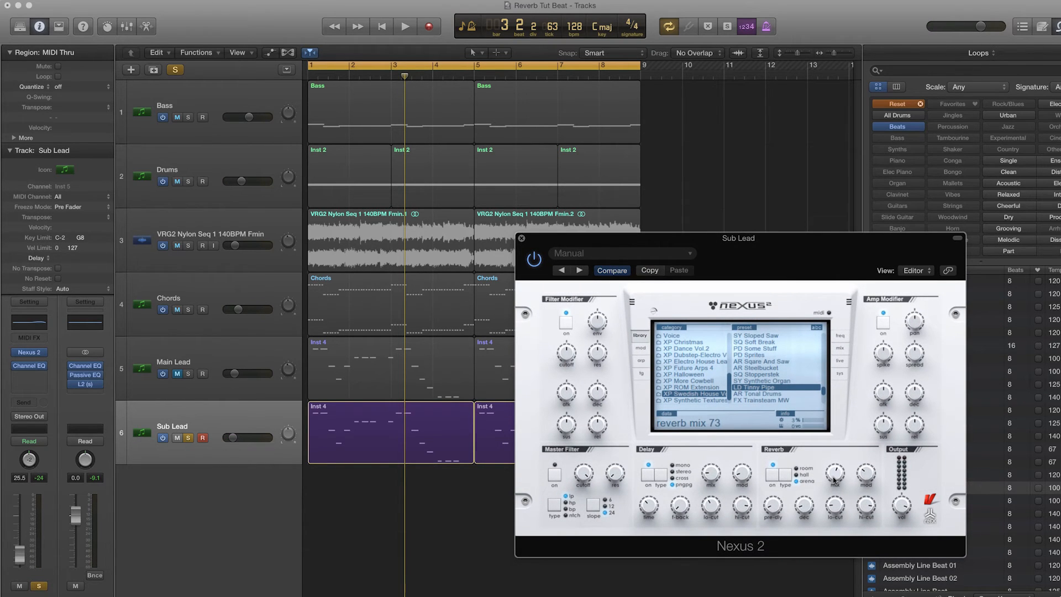
Step: Adjust the Sub Lead's Nexus 2 reverb mix and low-cut during playback, finishing with that reverb switched off and Nexus 2 closed
key("space")
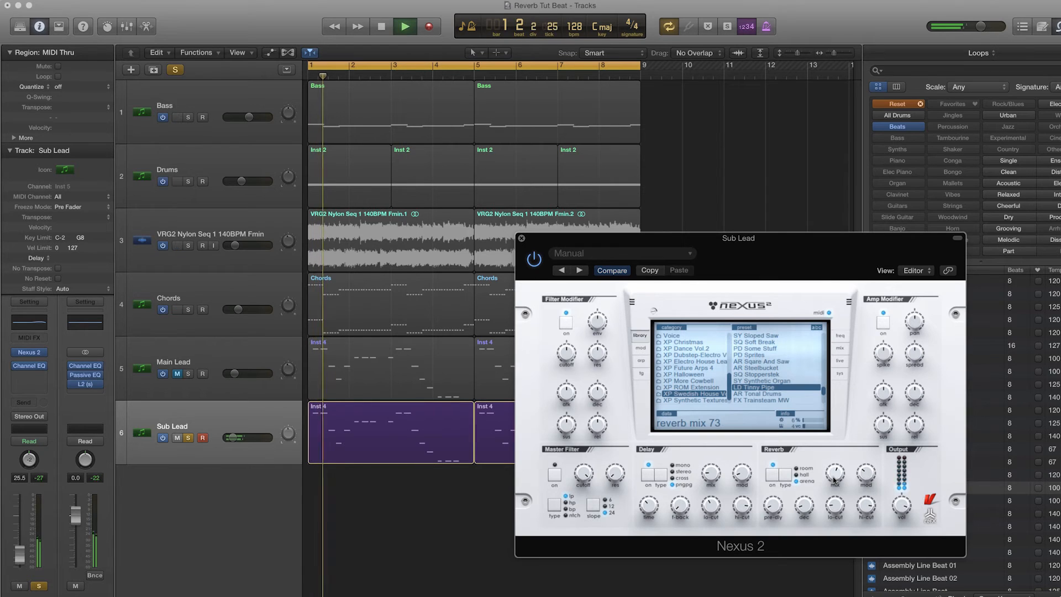
left_click_drag(834, 481, 830, 492)
left_click(836, 504)
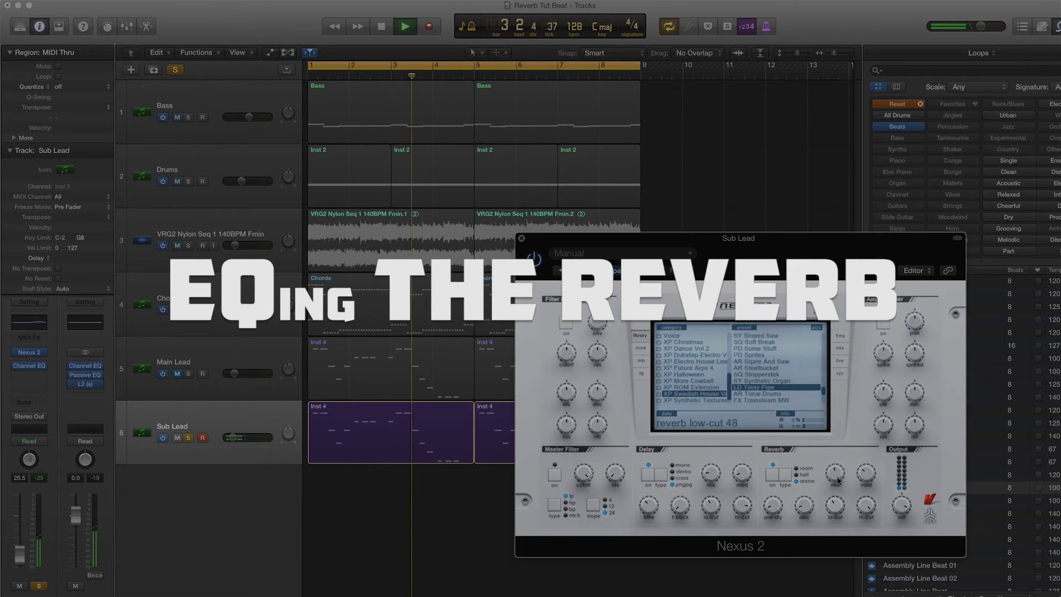
key("space")
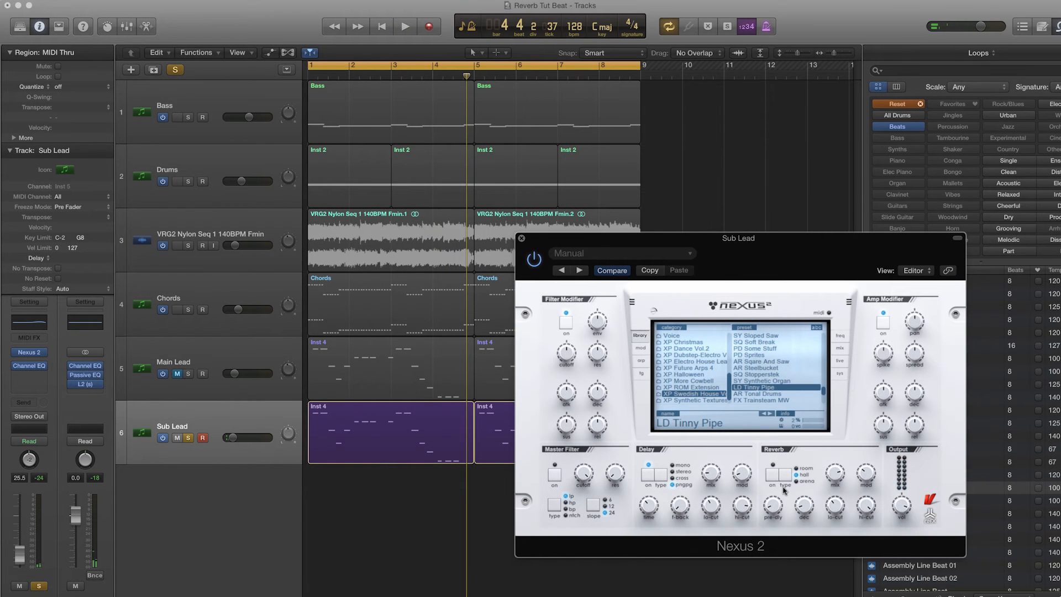
left_click(521, 239)
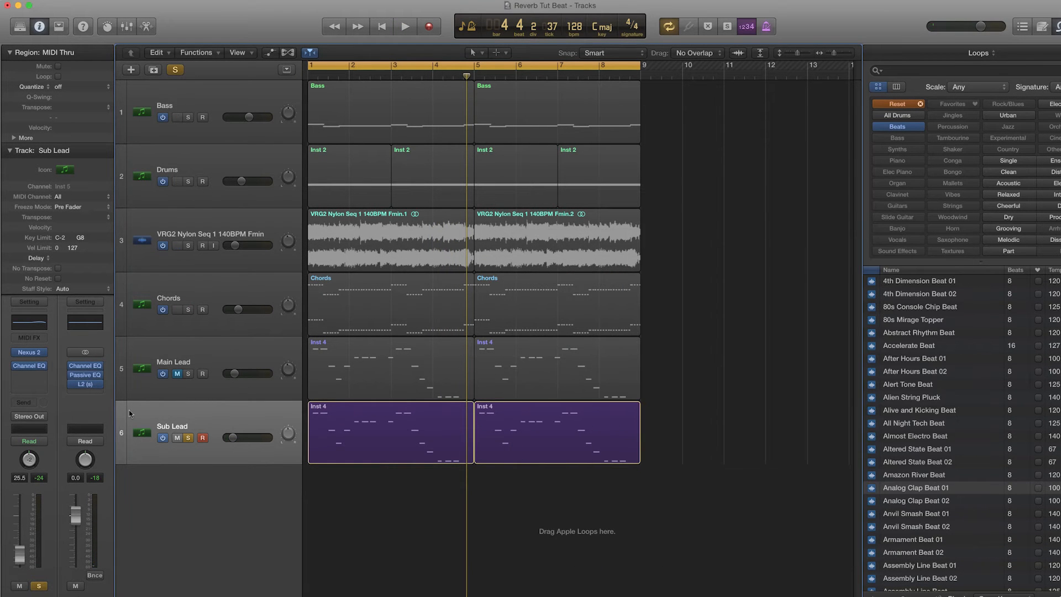
Step: Insert a stereo Space Designer reverb on the Sub Lead after its Channel EQ
left_click(31, 377)
mouse_move(39, 474)
mouse_move(147, 500)
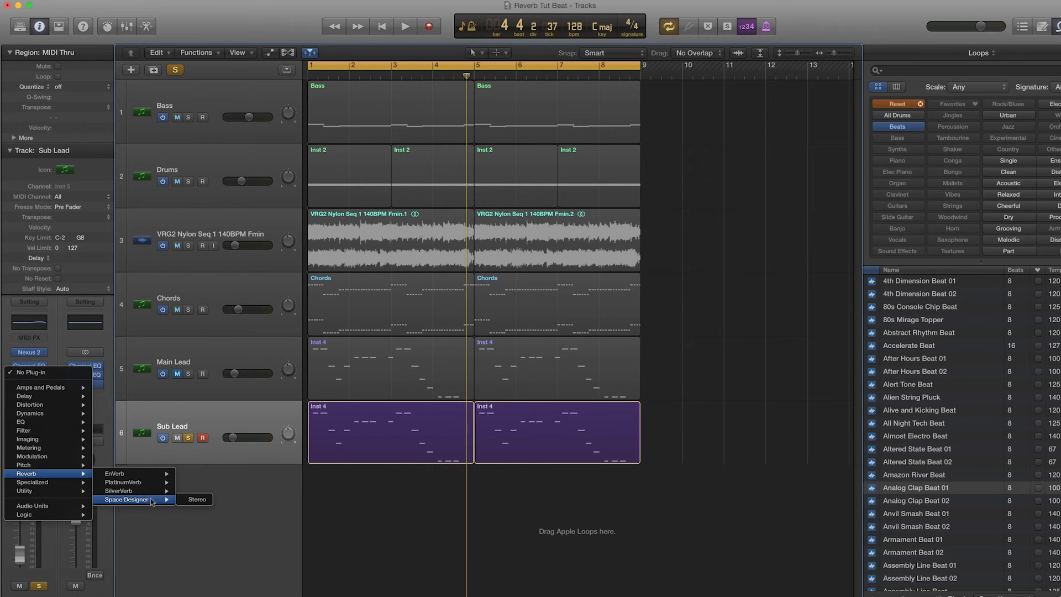
left_click(195, 500)
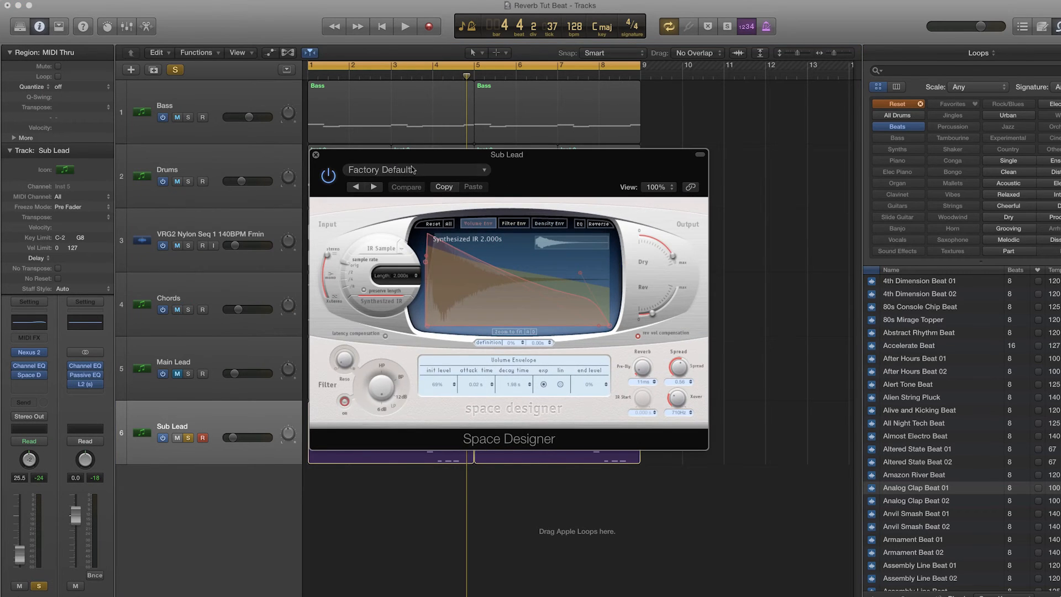
Step: Load the Large Spaces outdoor preset 03.1s Forest Echo and raise its reverb level while playing the soloed Sub Lead
left_click(413, 170)
mouse_move(402, 364)
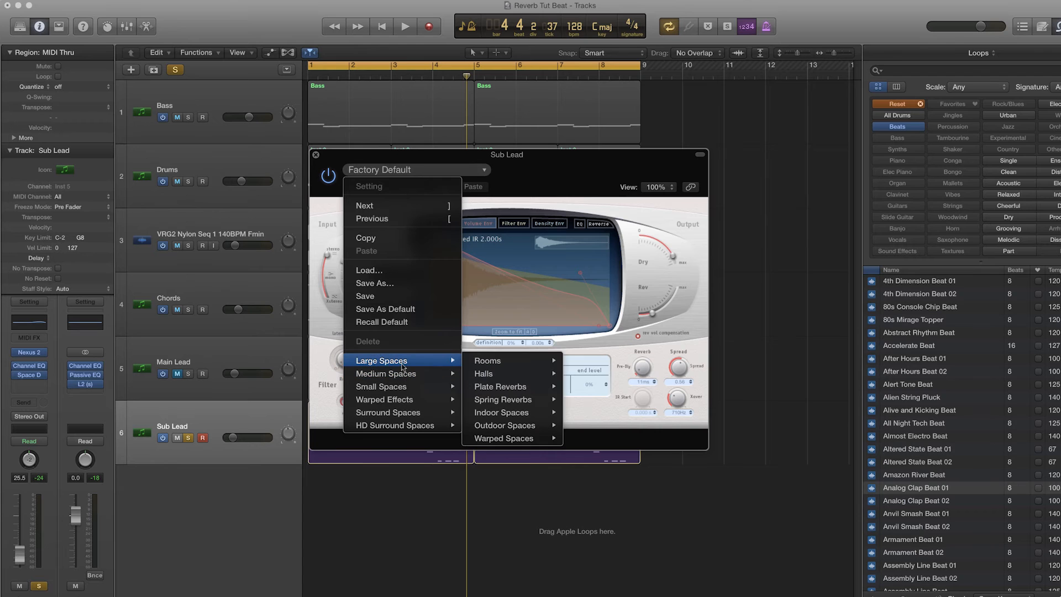
mouse_move(540, 403)
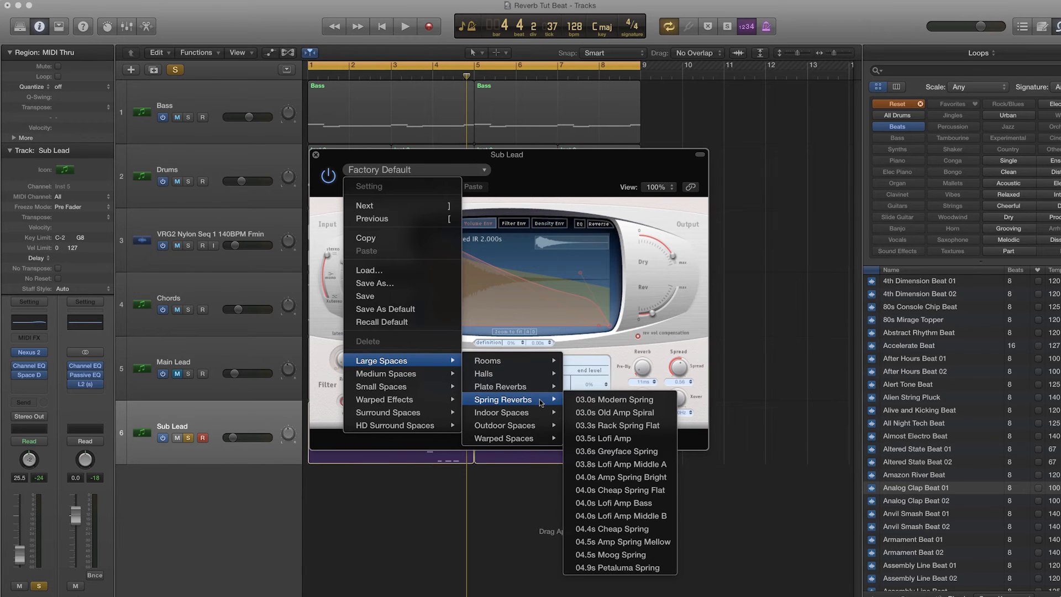
mouse_move(535, 427)
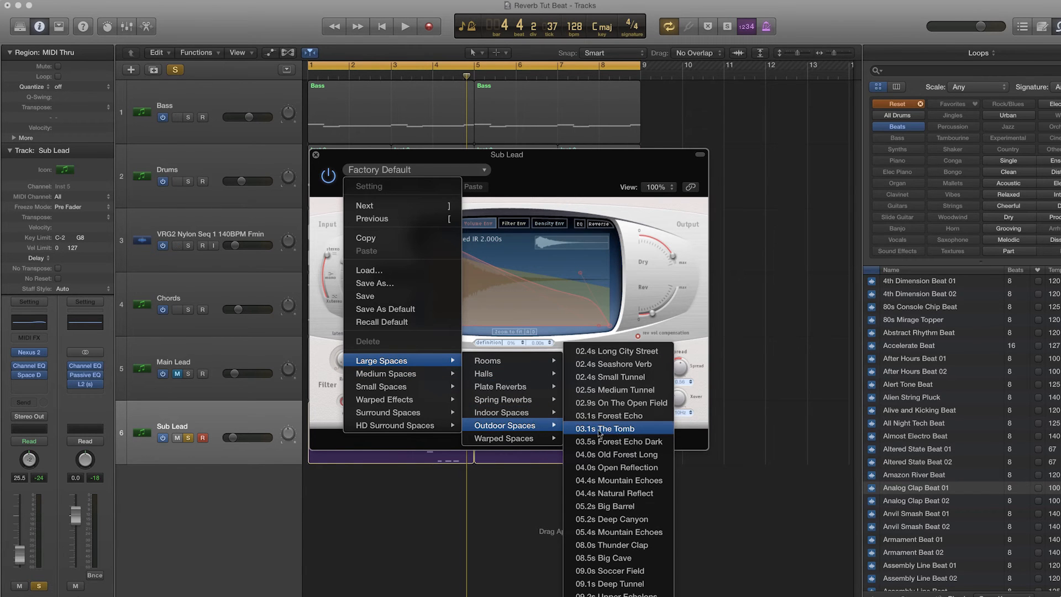
left_click(622, 417)
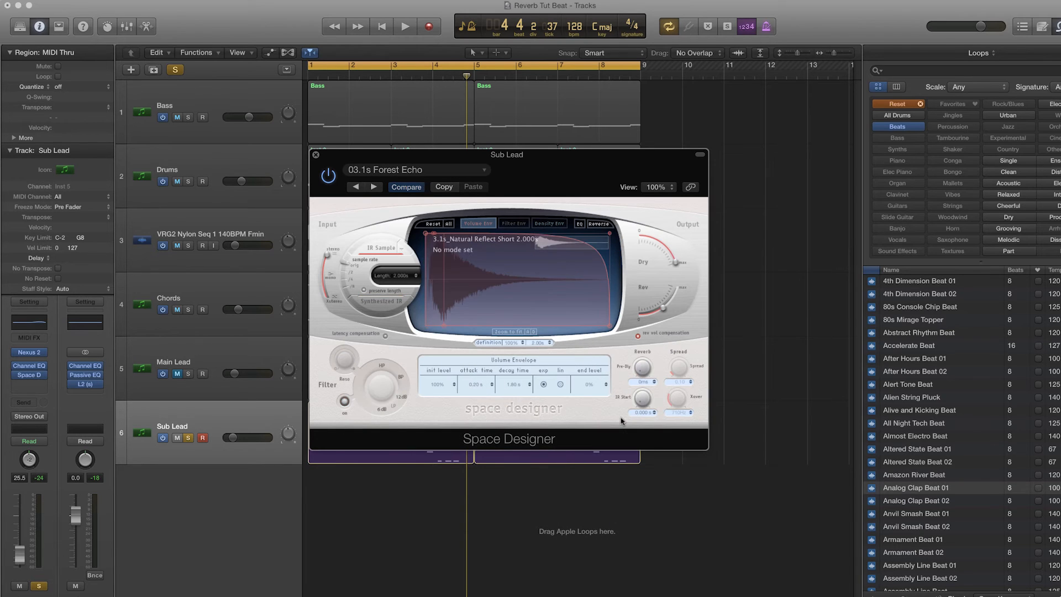
key("space")
left_click_drag(662, 316, 674, 304)
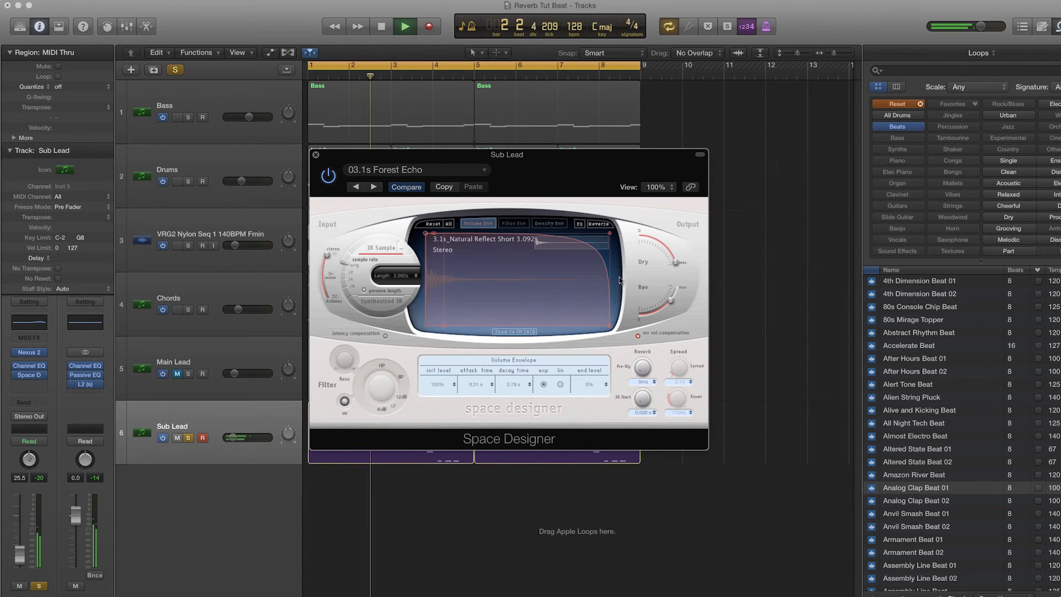
key("space")
Step: Try cutting the mids in Space Designer's EQ with a 14 dB dip at 770 Hz and raising the reverb level
left_click(580, 224)
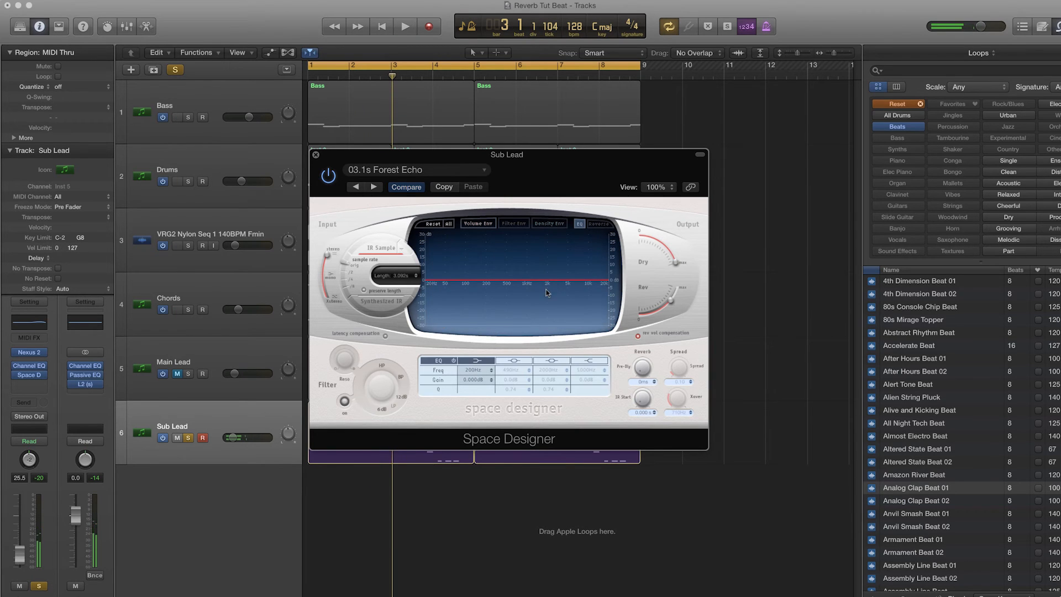
left_click(550, 362)
left_click_drag(523, 300, 531, 313)
key("space")
mouse_move(679, 297)
left_click_drag(679, 298, 680, 298)
key("space")
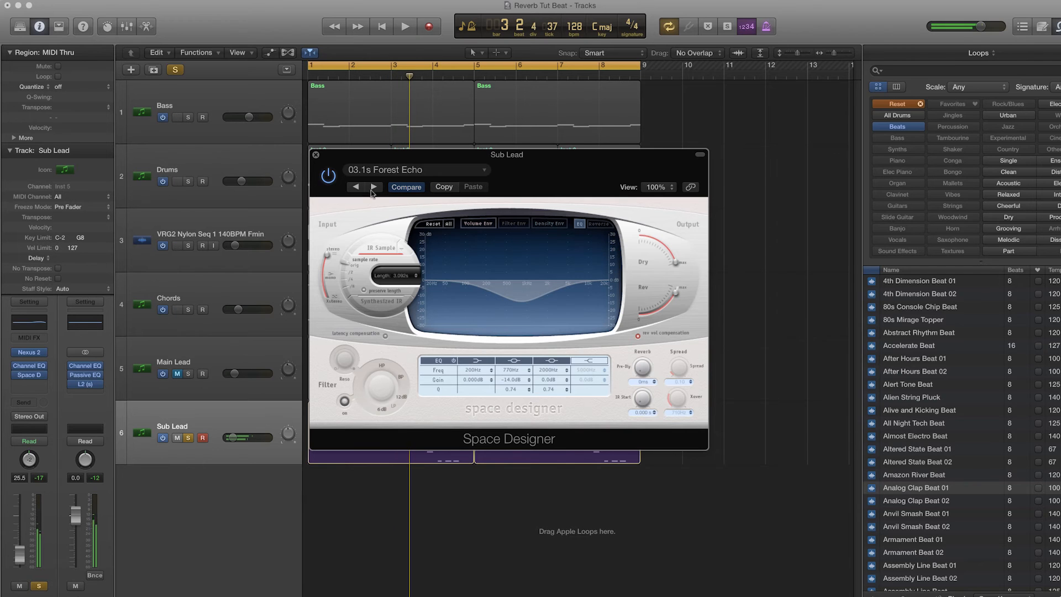
Step: Audition the following outdoor presets up to 04.0s Old Forest Long, raise its reverb level, and close Space Designer
left_click(373, 186)
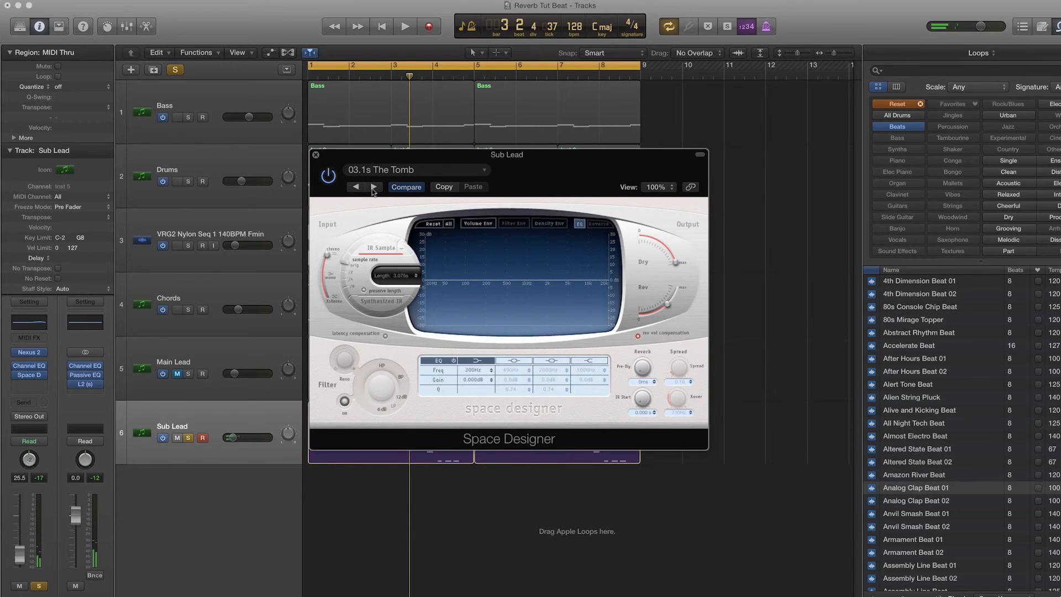
key("space")
left_click_drag(663, 308, 682, 305)
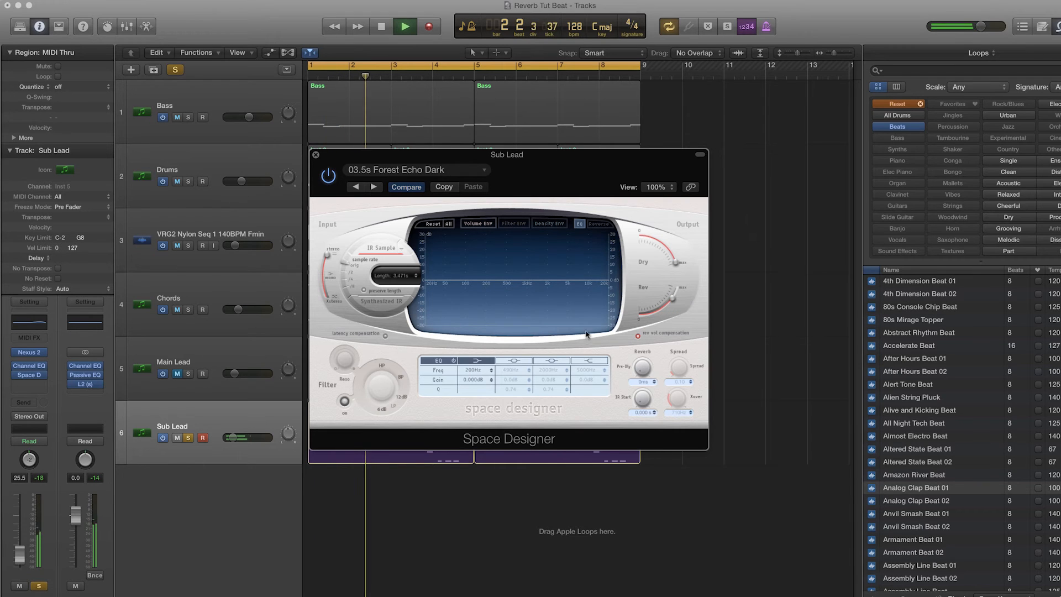
left_click(375, 187)
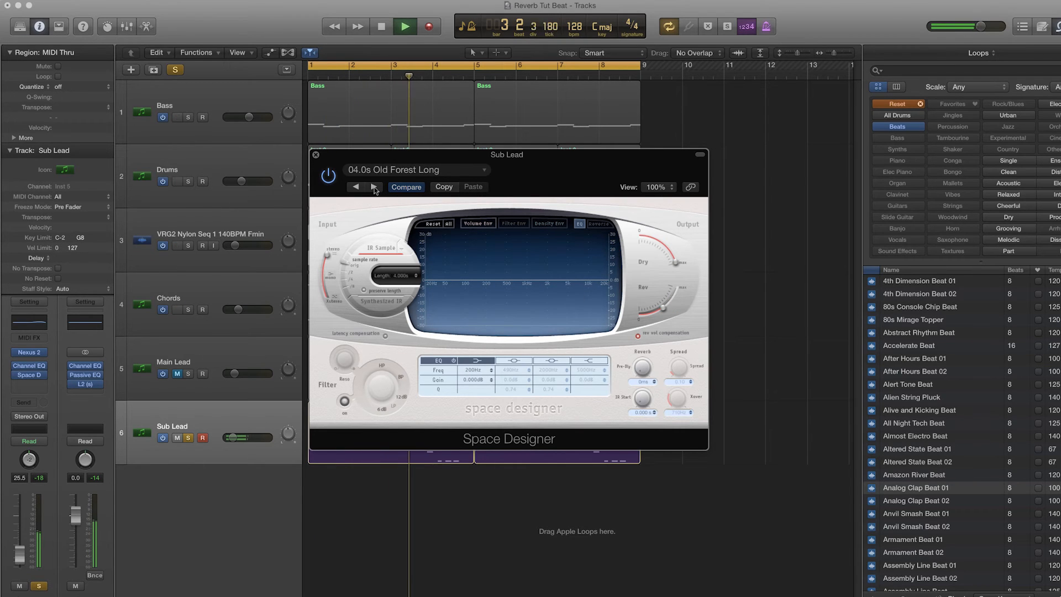
left_click_drag(664, 307, 675, 307)
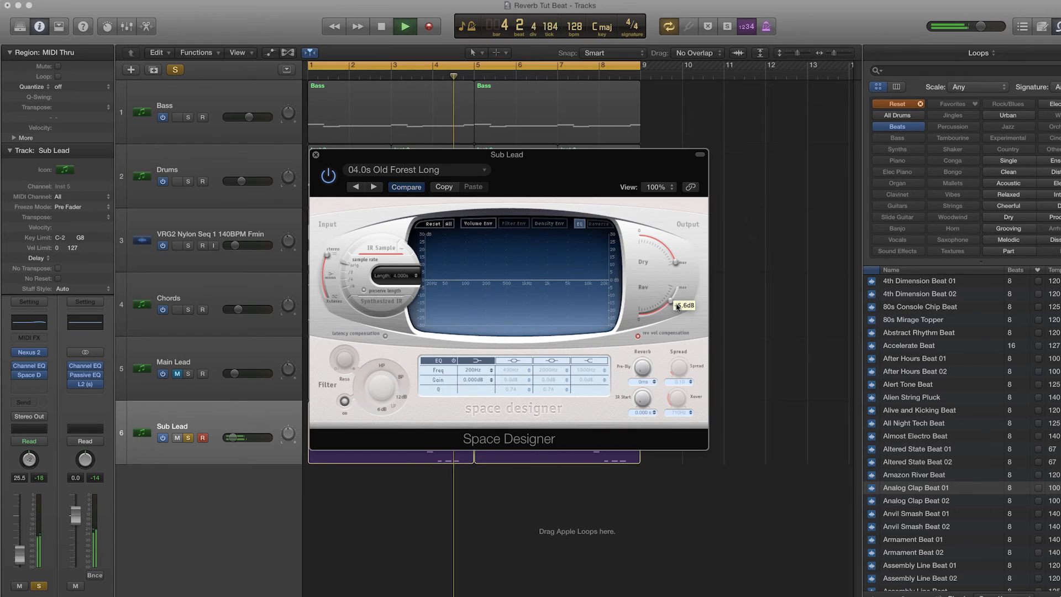
key("space")
left_click(316, 155)
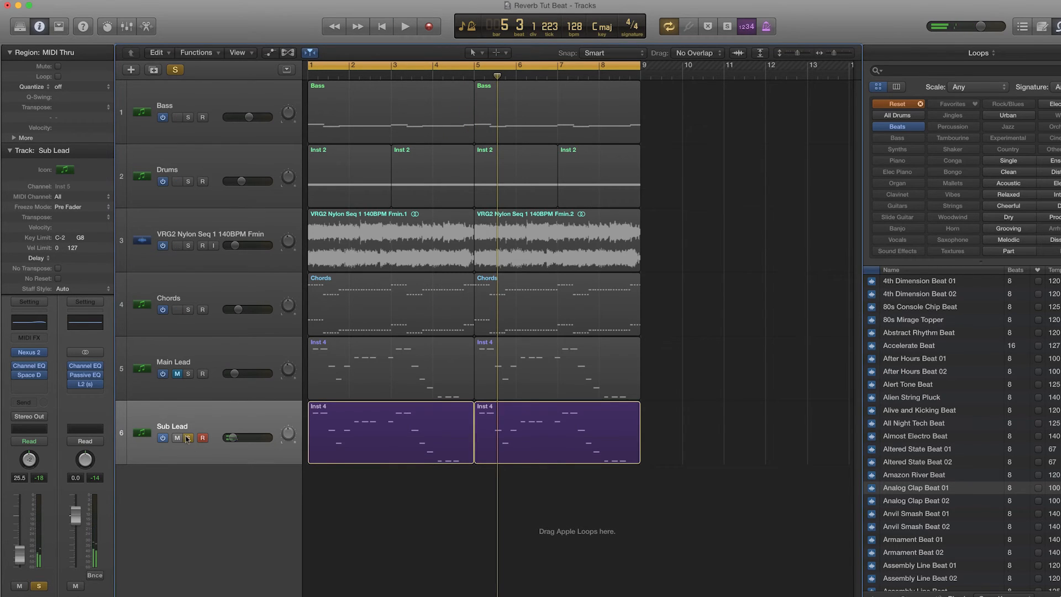
Step: Take the Sub Lead out of solo and set its volume to -28.0 dB, playing it within the full mix
left_click(187, 438)
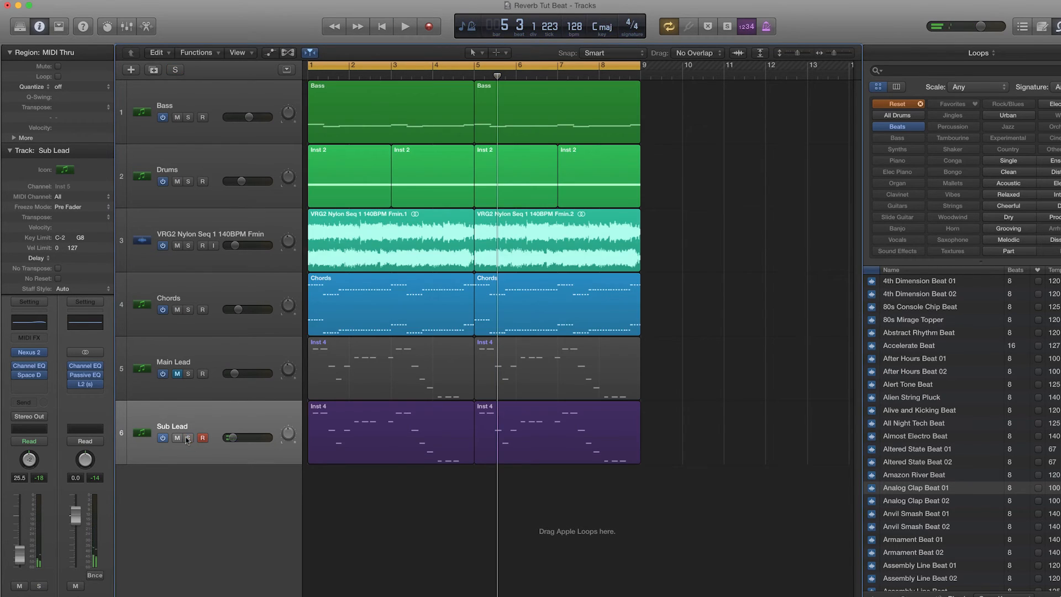
left_click(250, 415)
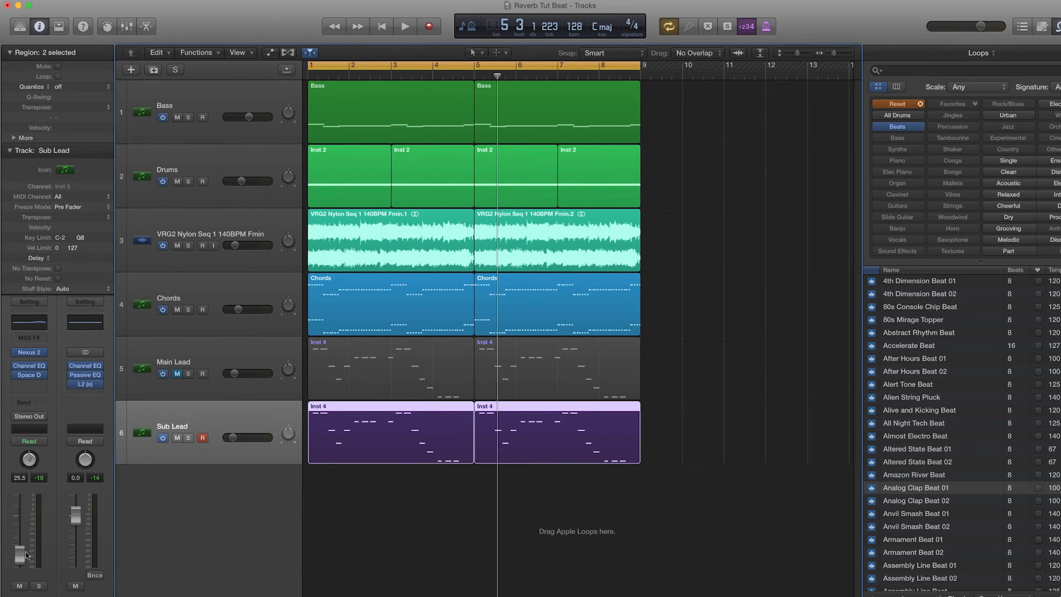
left_click(340, 527)
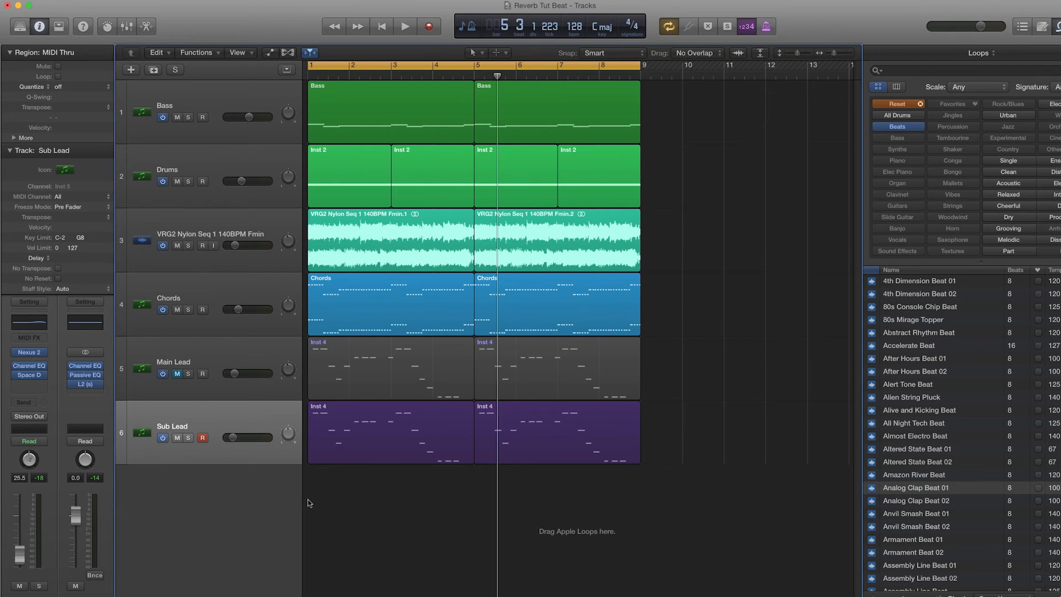
key("space")
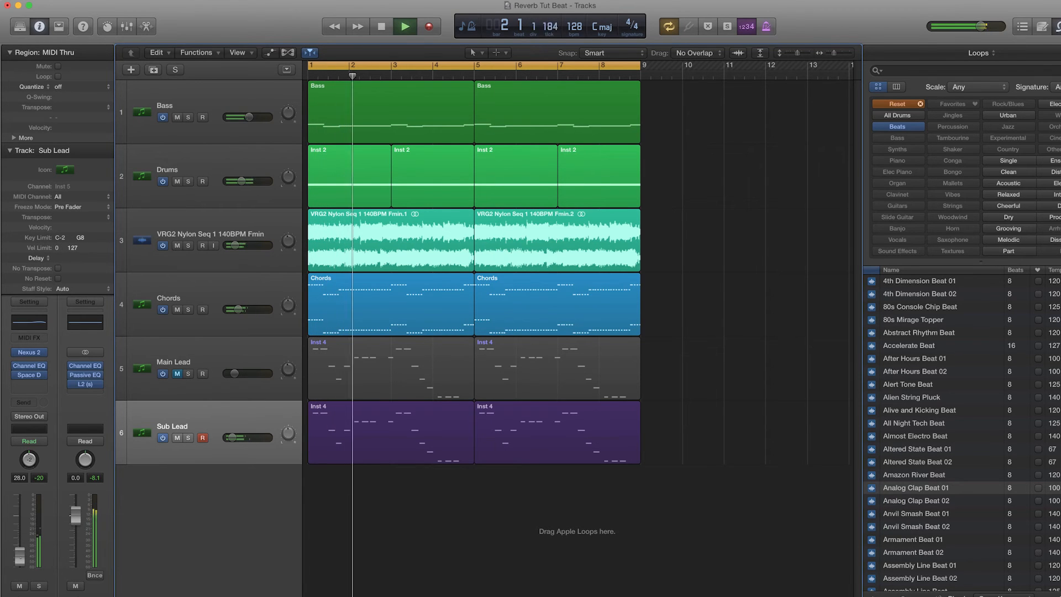
key("space")
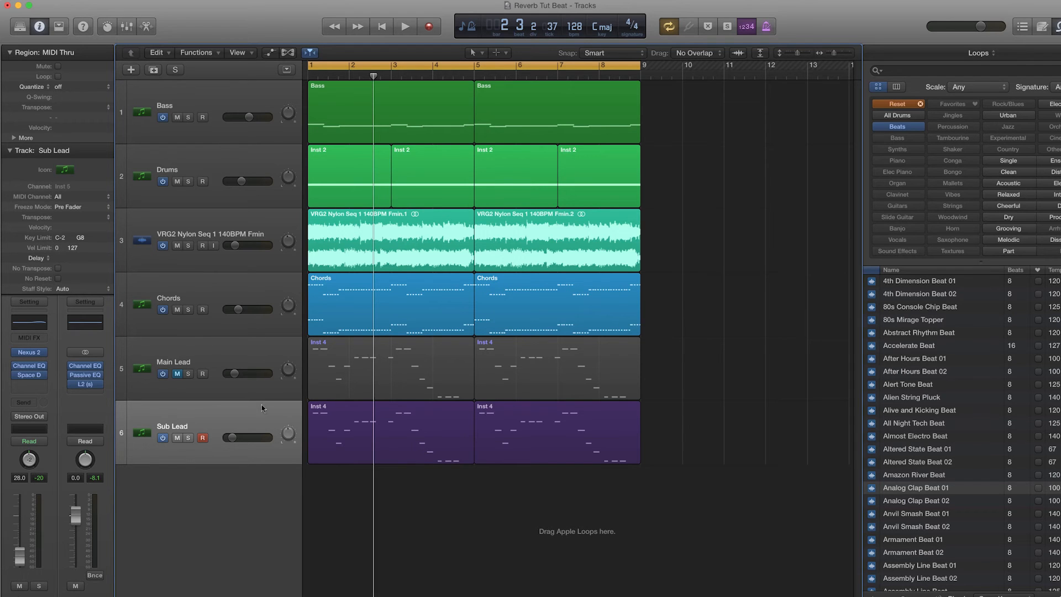
Step: Unmute the Main Lead and set its volume to -24.5 dB while playing the full mix
key("space")
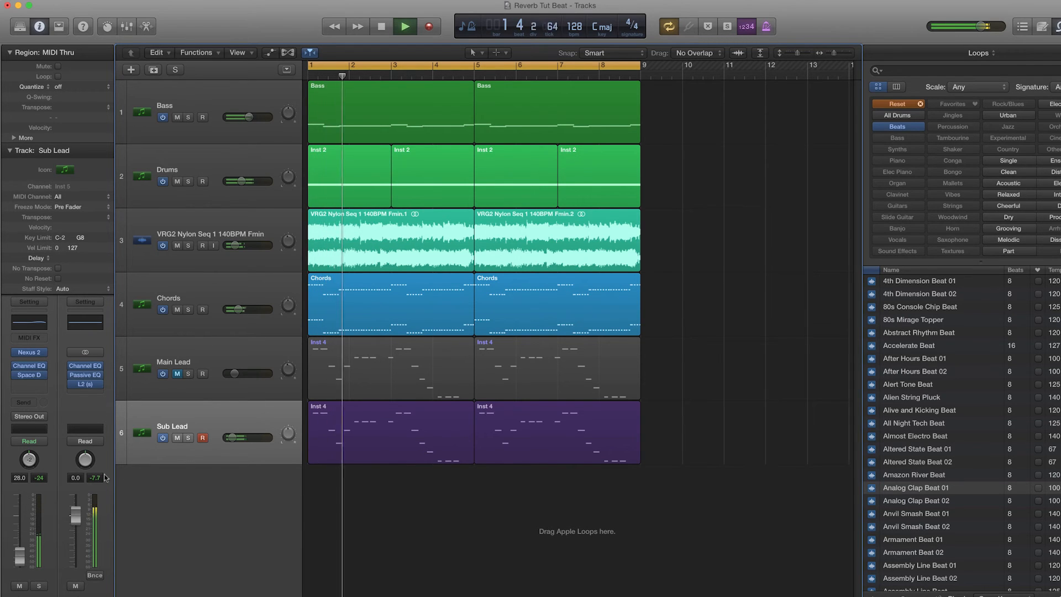
key("space")
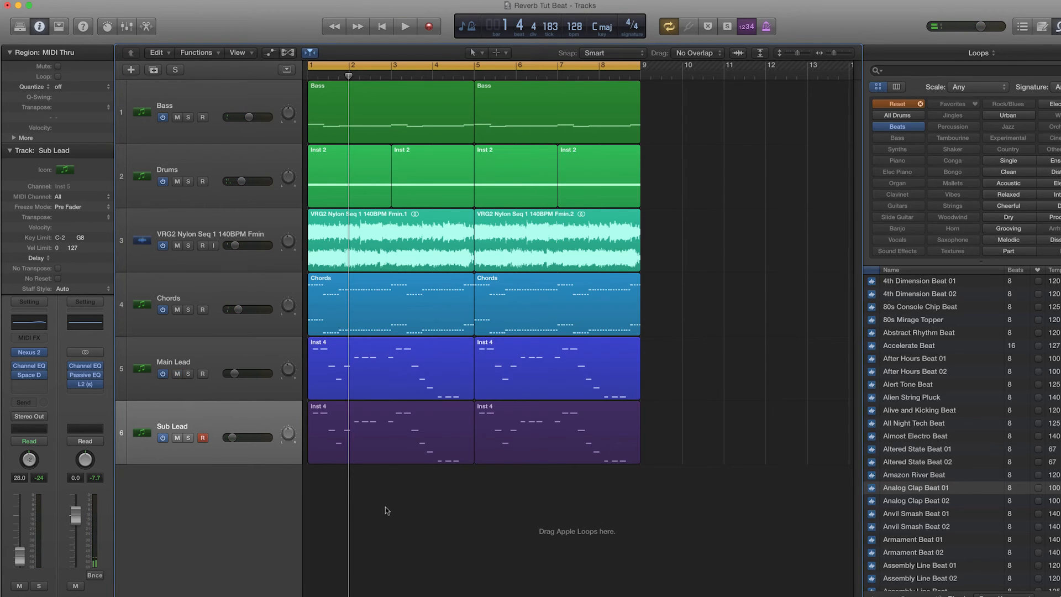
left_click(209, 356)
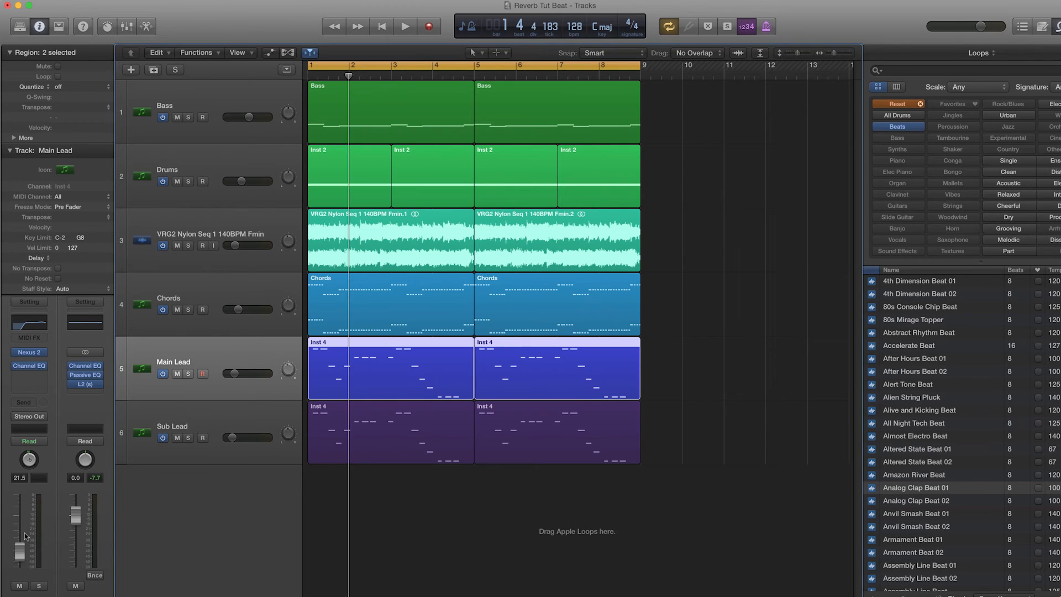
key("space")
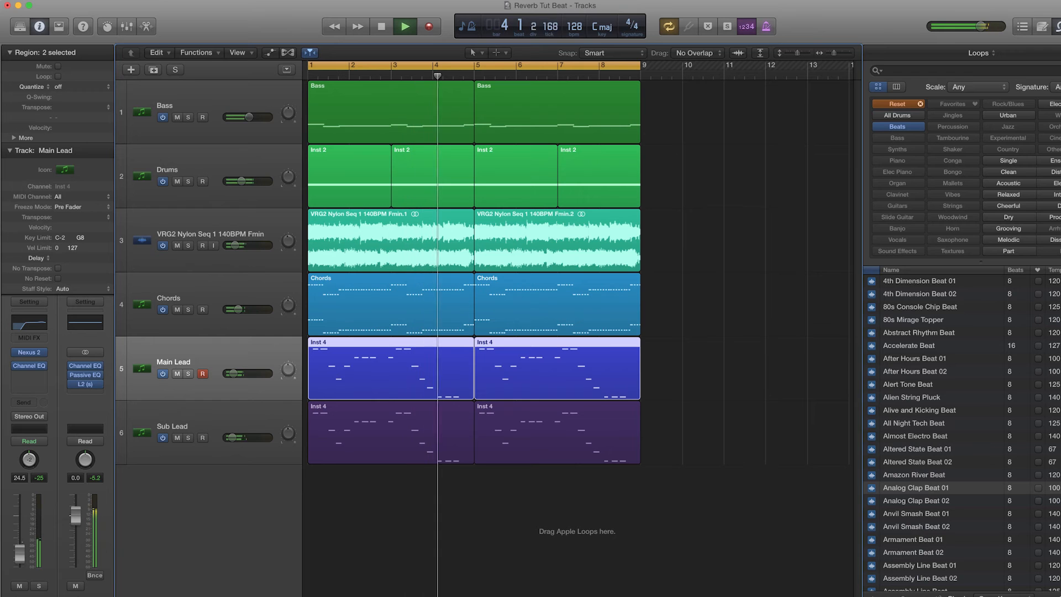
key("space")
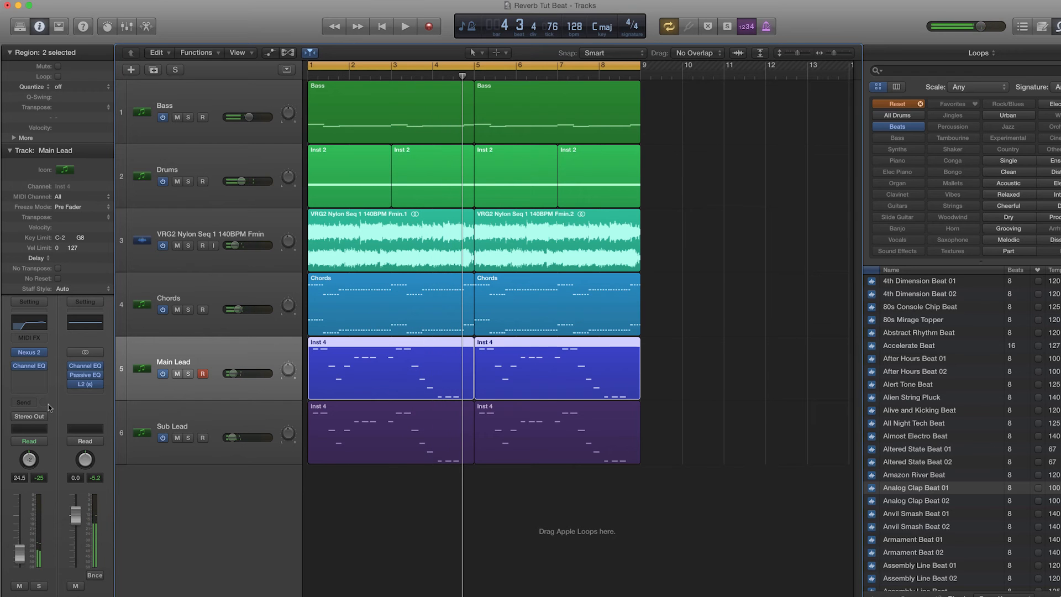
left_click(343, 521)
Step: Insert a stereo Bitcrusher on the Main Lead after its Channel EQ and move its window over the lead regions
left_click(29, 375)
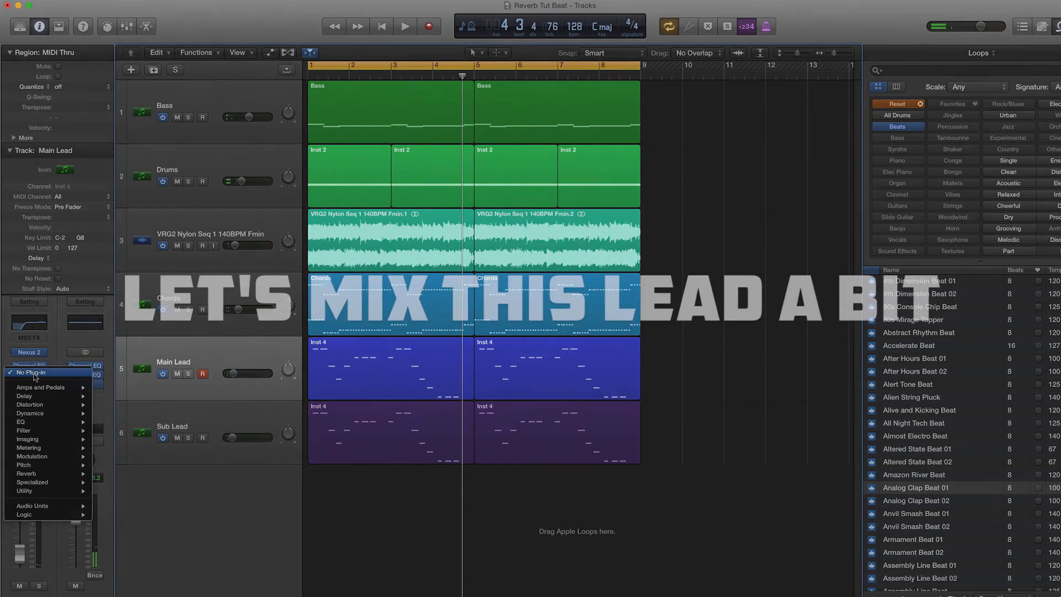
mouse_move(52, 405)
mouse_move(114, 407)
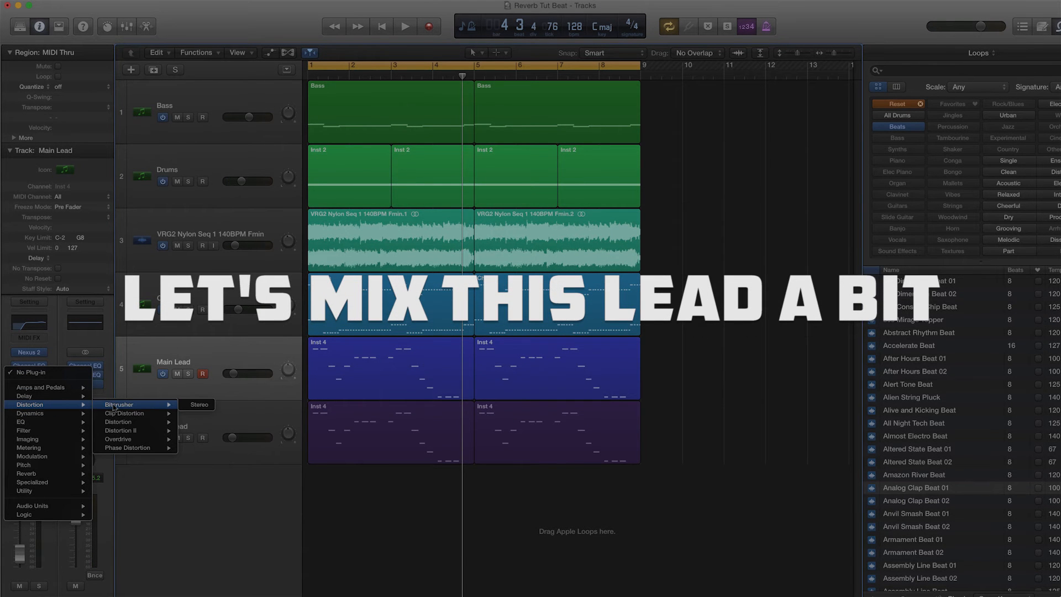
left_click(199, 405)
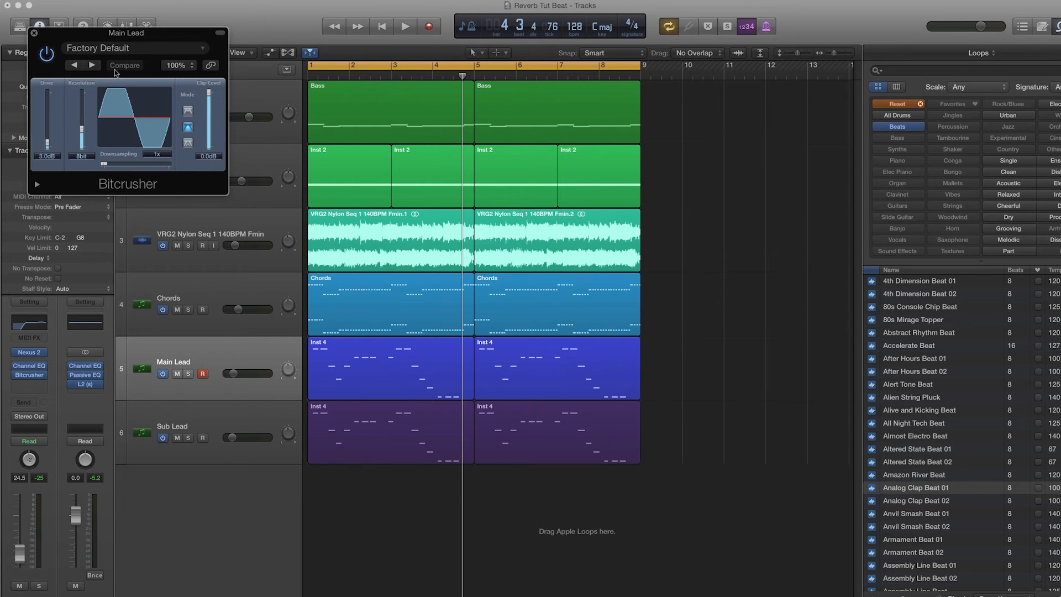
left_click_drag(118, 34, 507, 343)
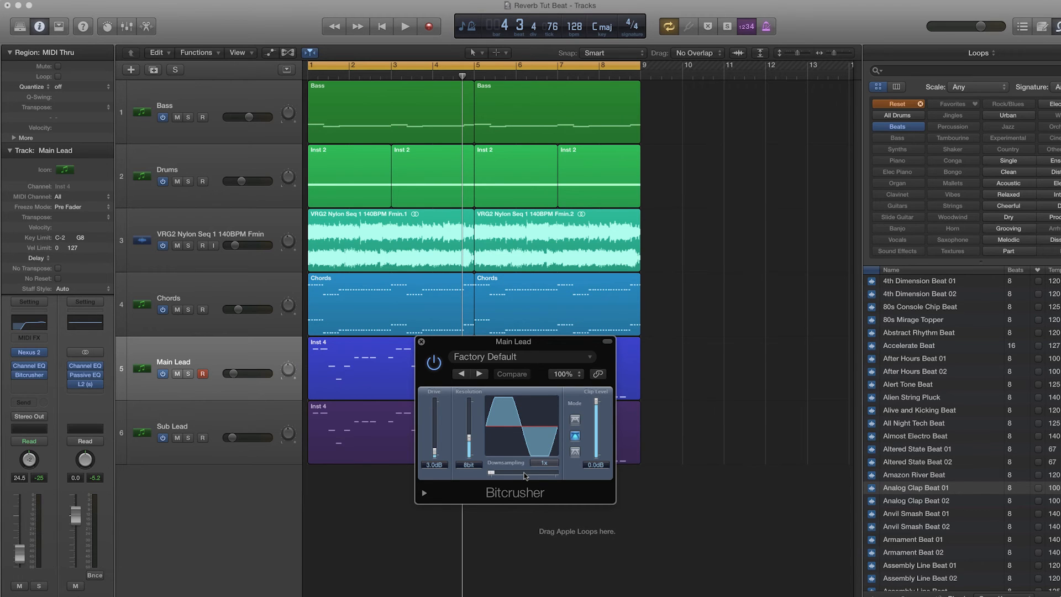
Step: Solo the Main Lead during playback and set Bitcrusher's downsampling to 3x, bypassing the effect to compare
key("space")
mouse_move(491, 473)
left_mouse_down()
mouse_move(517, 476)
mouse_move(496, 474)
left_mouse_up()
key("s")
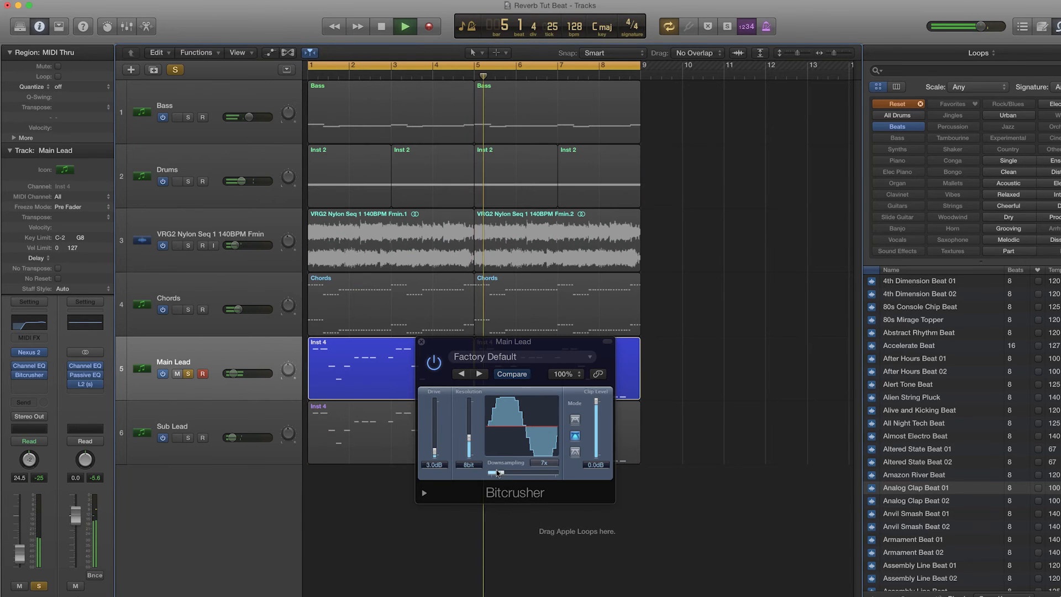
left_click_drag(496, 474, 492, 479)
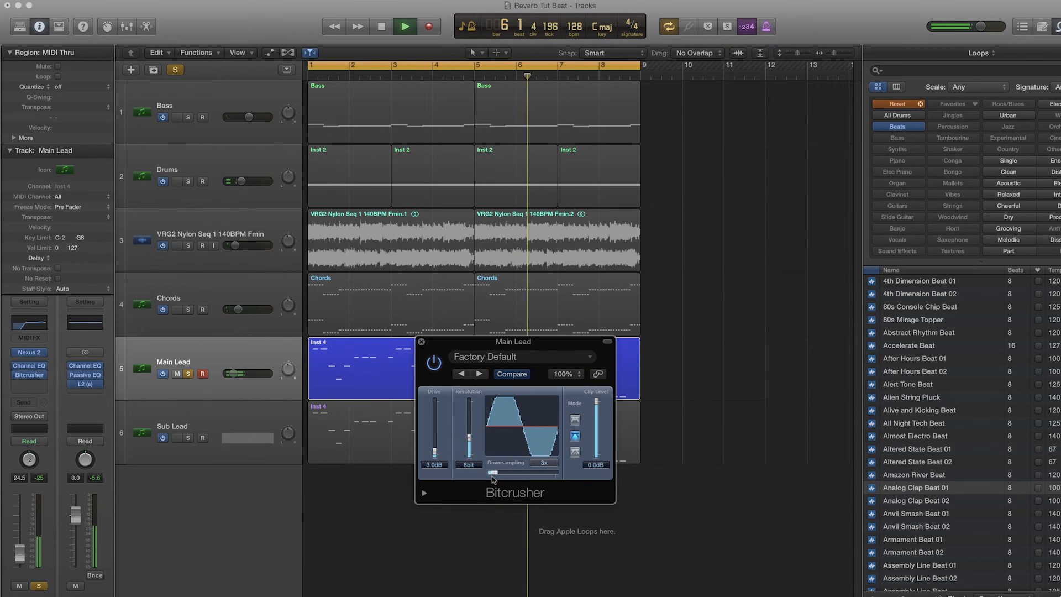
left_click(428, 363)
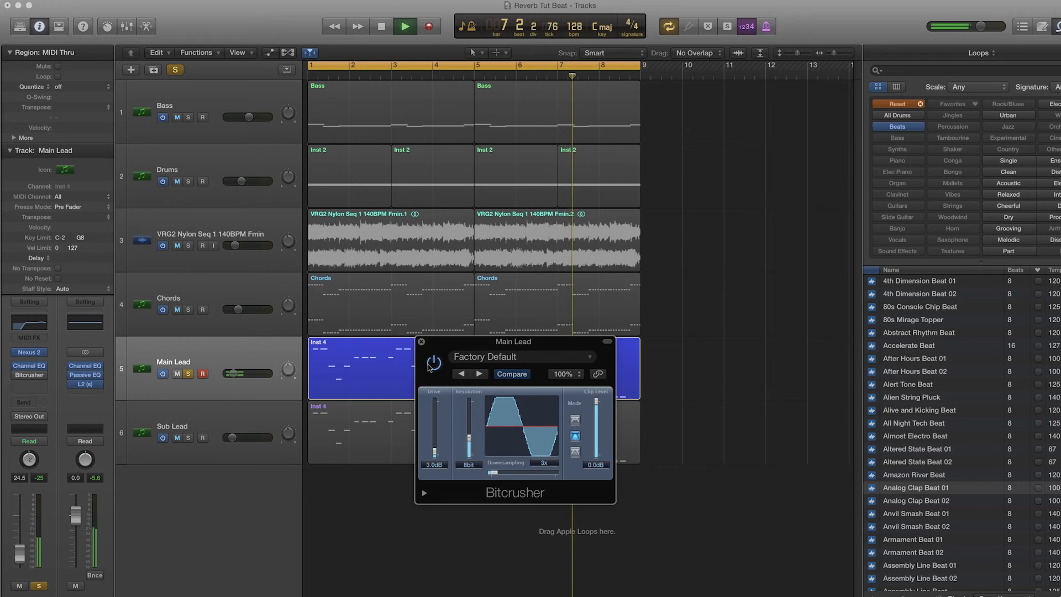
Step: Close Bitcrusher and adjust the Reverb section of the Main Lead's Nexus 2 instrument, playing the soloed lead to hear it
left_click(422, 341)
key("space")
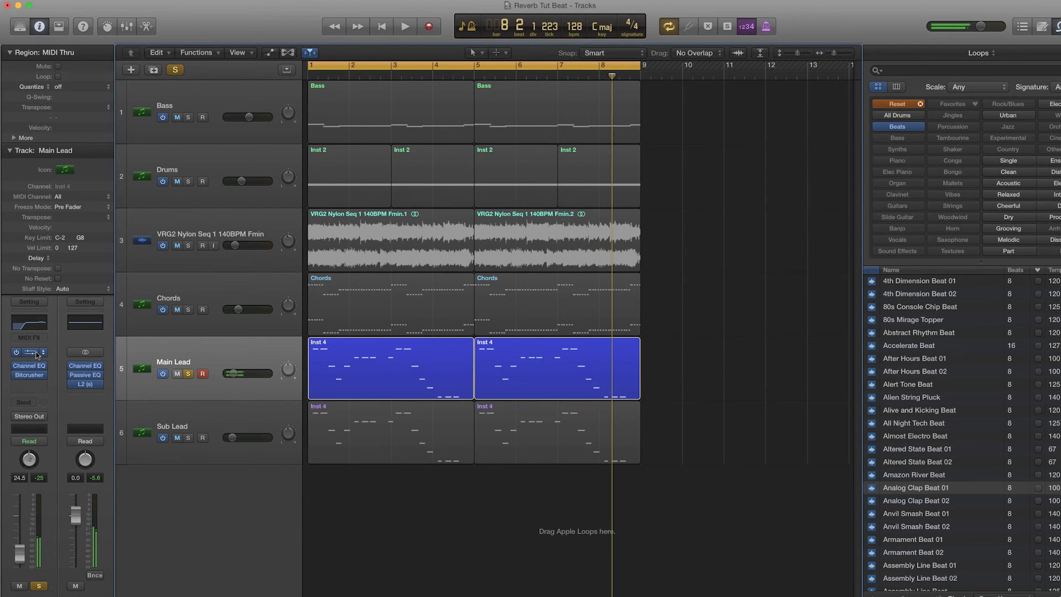
left_click(31, 353)
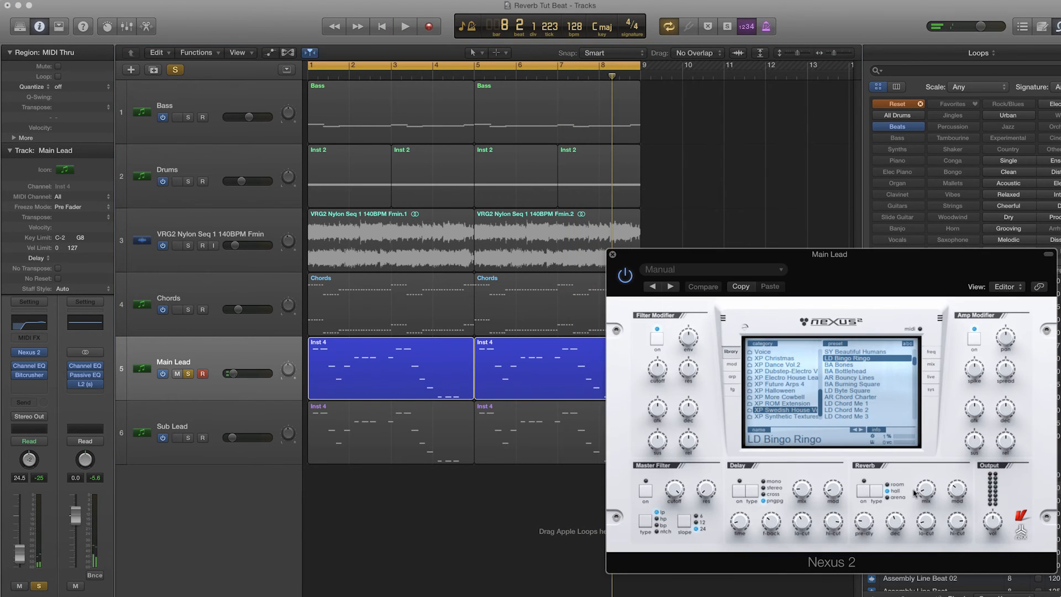
mouse_move(925, 496)
left_mouse_down()
mouse_move(926, 480)
mouse_move(929, 500)
left_mouse_up()
key("space")
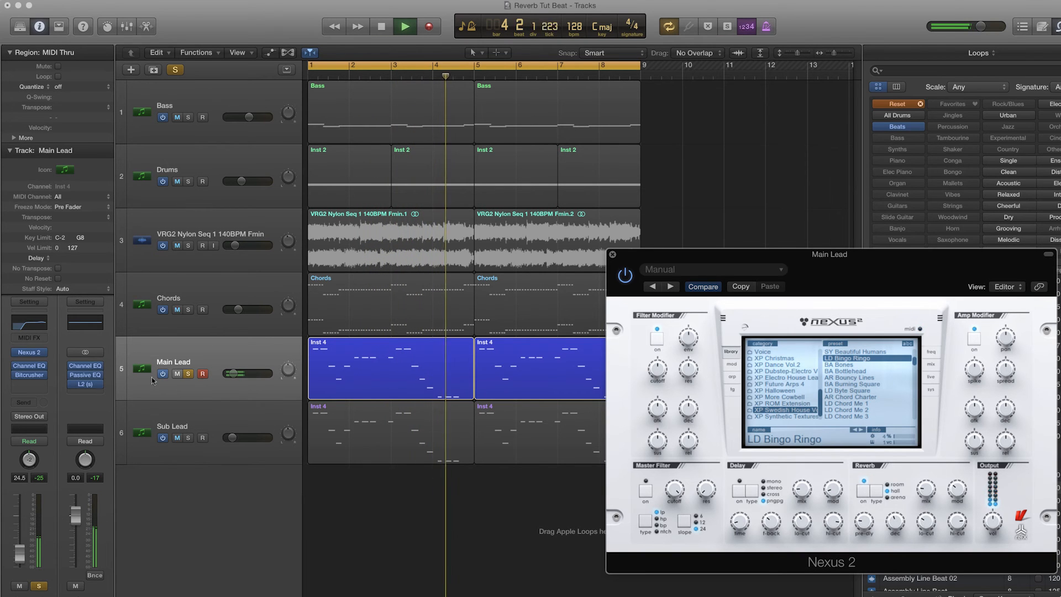
Step: Take the Main Lead out of solo and set the Output's L2 threshold to -9.0 dB, closing the plug-in windows during playback
left_click(188, 373)
left_click(302, 479)
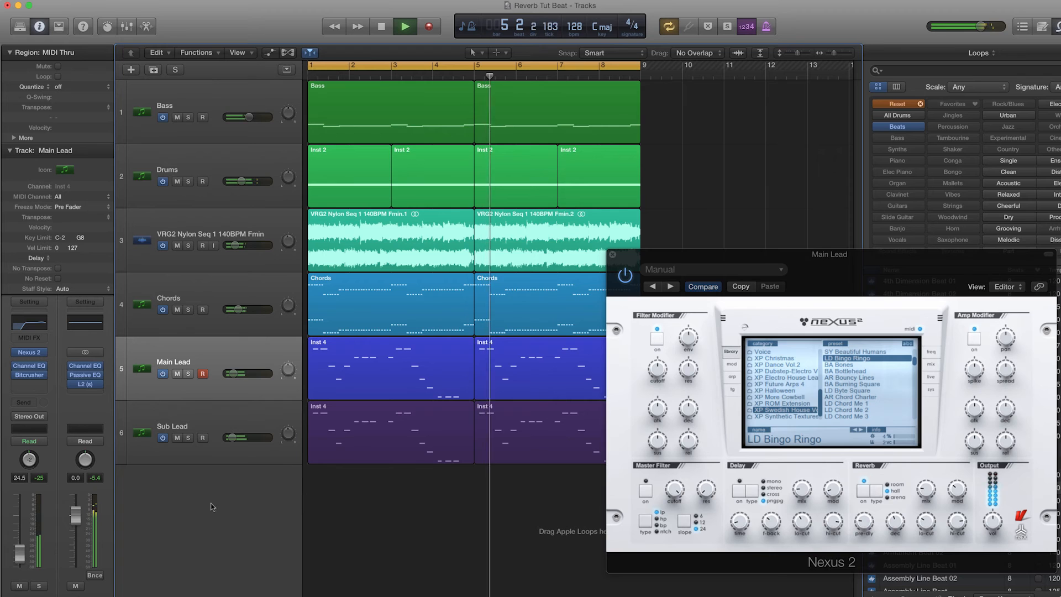
left_click(85, 383)
left_click_drag(60, 139, 60, 145)
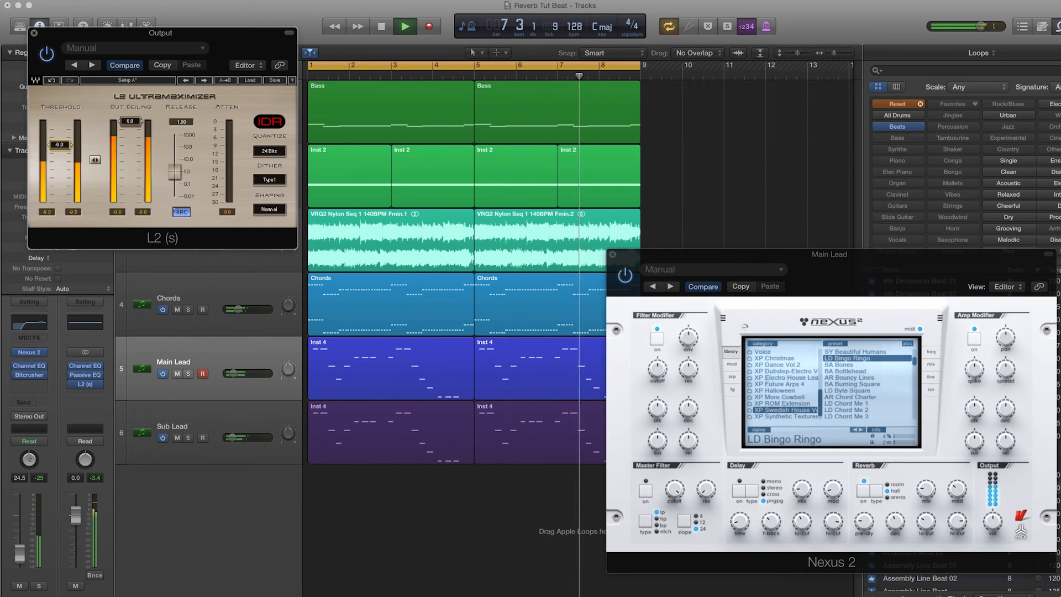
left_click(34, 33)
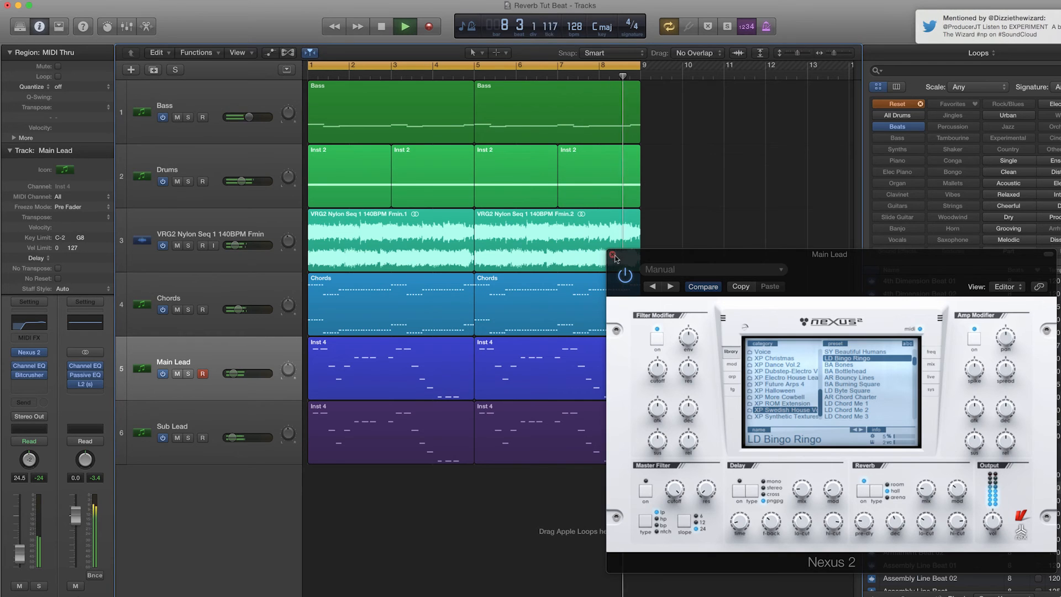
left_click(613, 254)
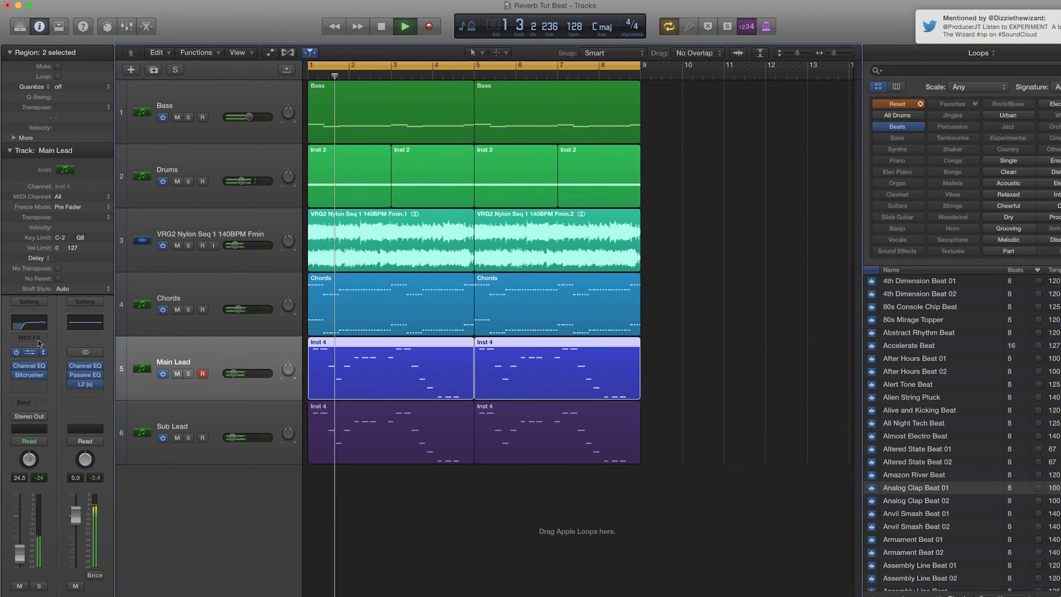
Step: Adjust the Main Lead's Channel EQ and set the track's volume to -27.0 dB while the full mix plays
left_click(30, 365)
left_click_drag(463, 160, 378, 157)
key("super+w")
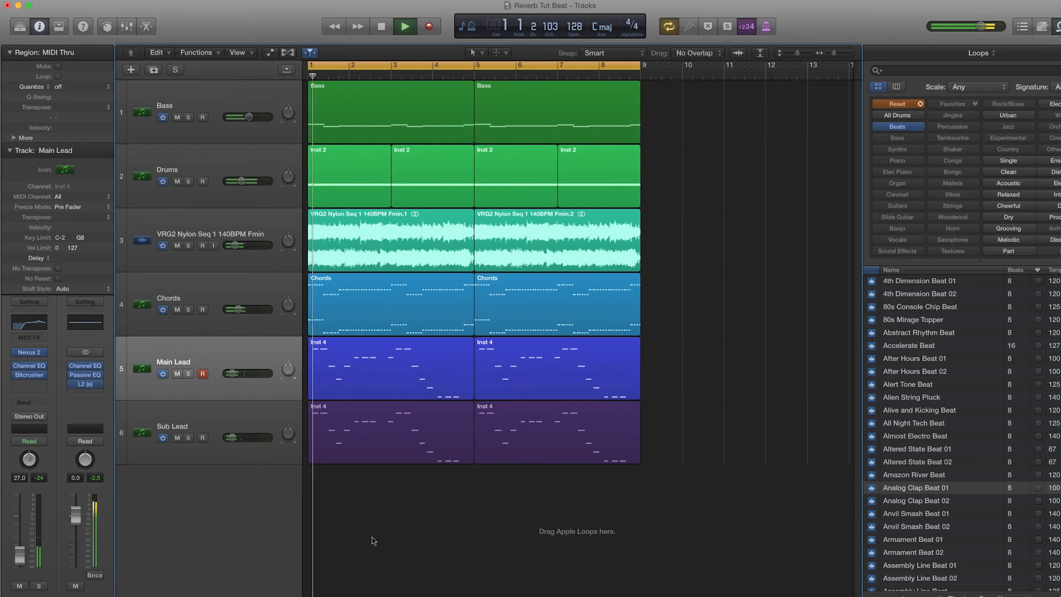
Step: Select the Sub Lead, stop playback and bypass Space Designer on every track that uses it in an enlarged mixer
left_click(199, 441)
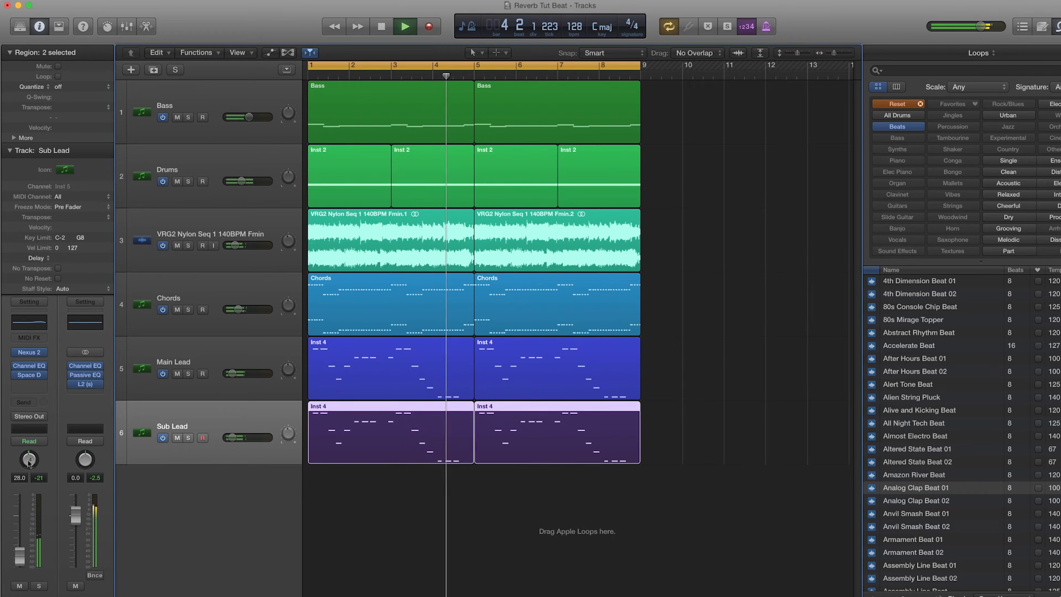
left_click(332, 497)
key("space")
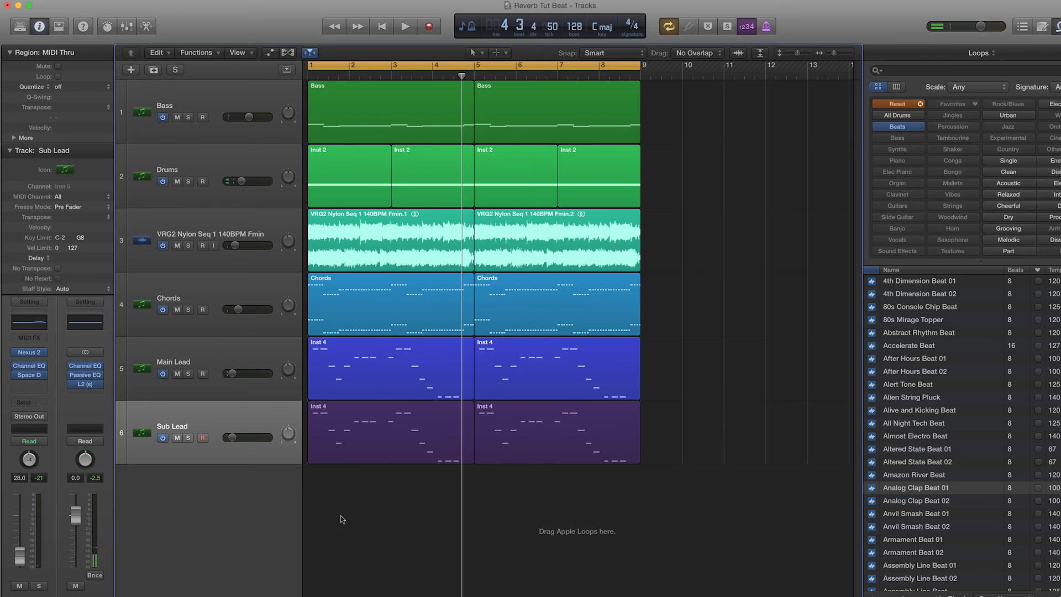
left_click(126, 28)
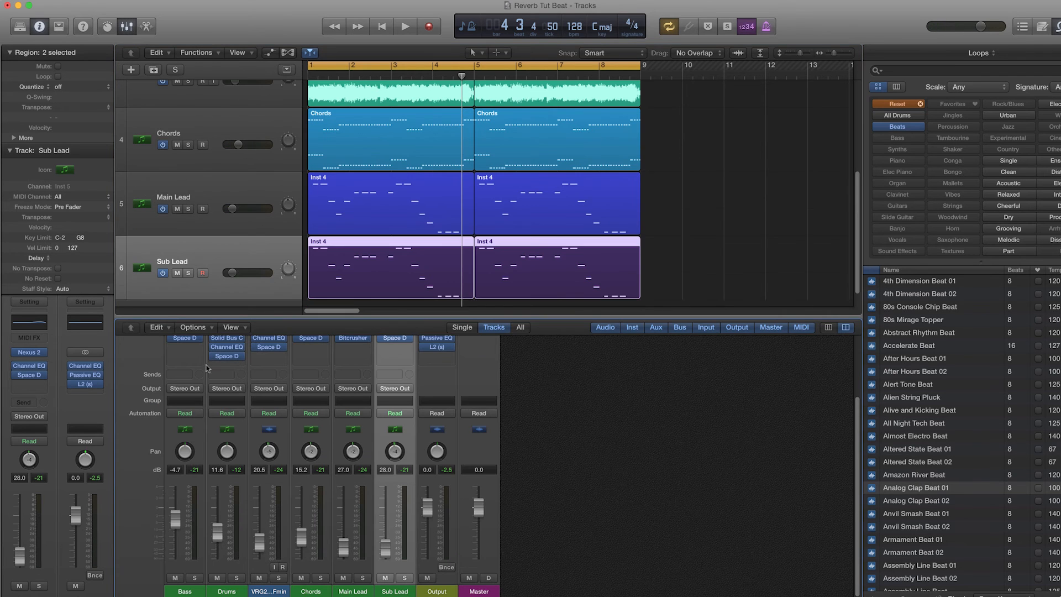
left_click_drag(250, 316, 250, 238)
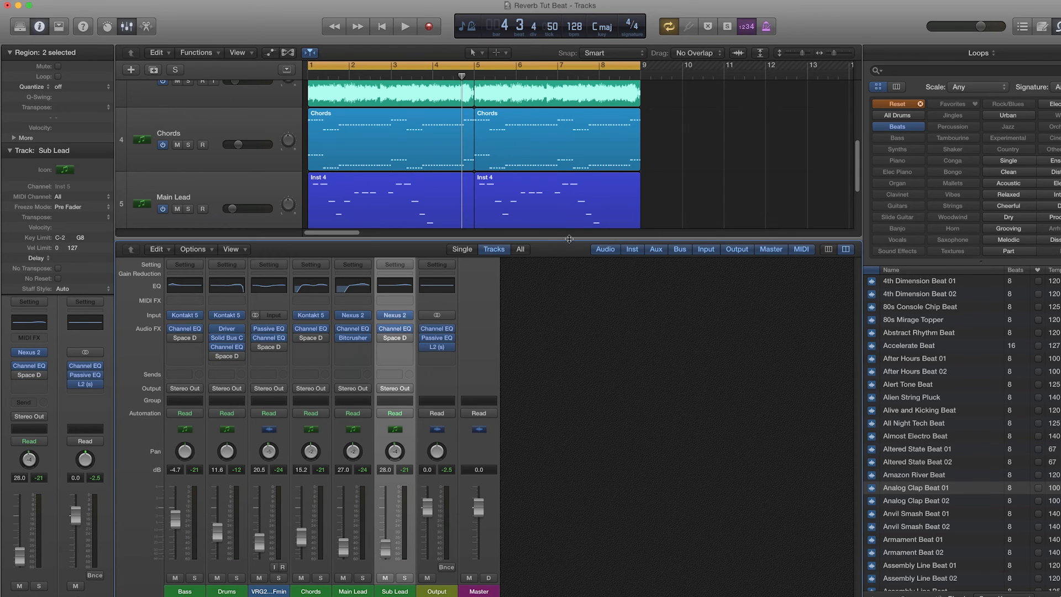
Step: Hide the mixer and play the full beat with Space Designer bypassed to judge the mix without reverb
key("x")
left_click(685, 336)
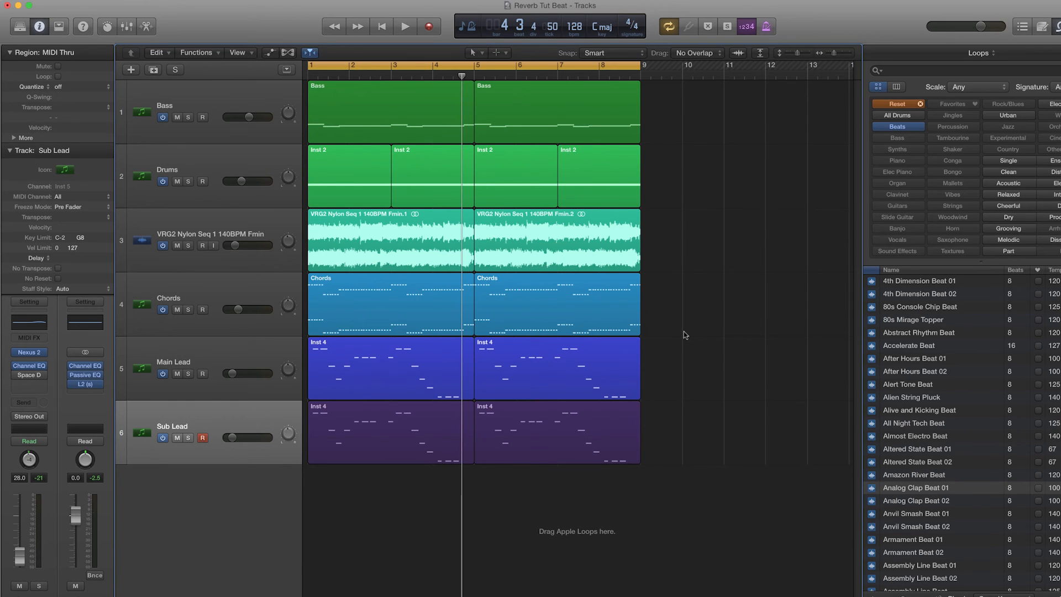
key("space")
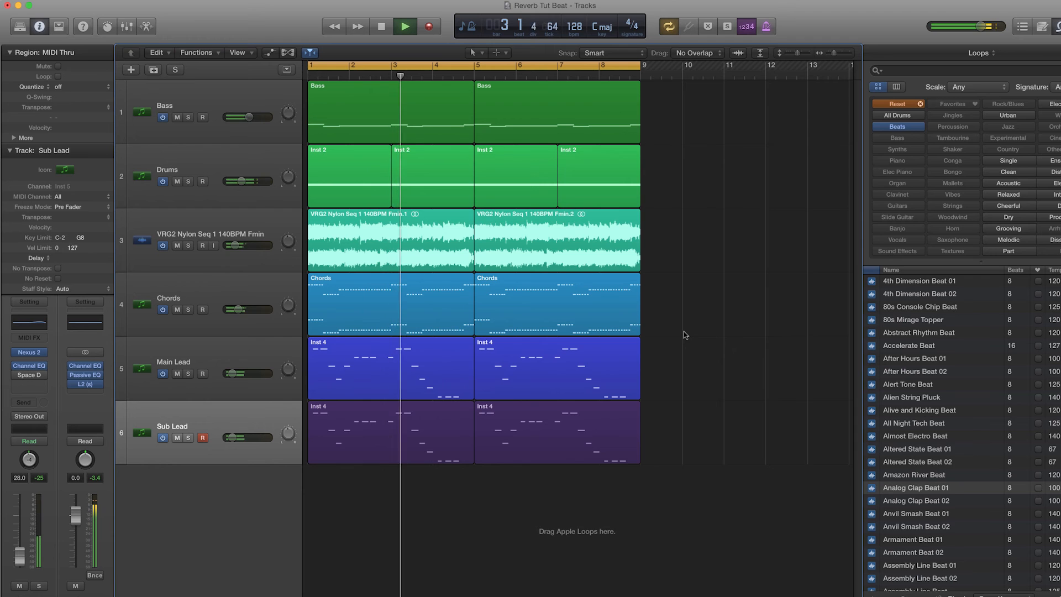
Step: Re-enable Space Designer on all its tracks in the mixer, set the Sub Lead's volume to -31.0 dB and stop playback
left_click(126, 28)
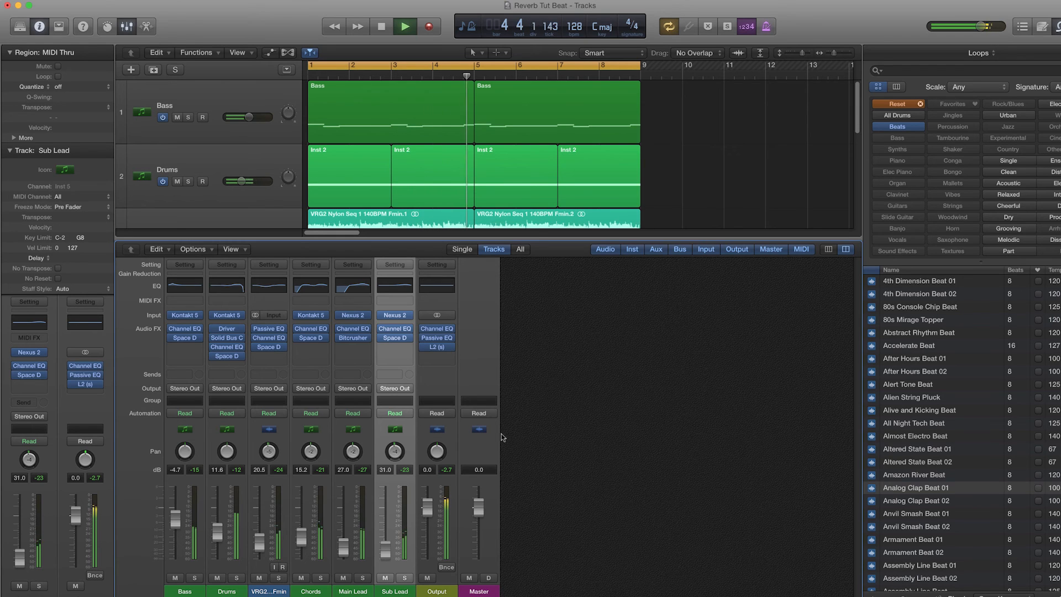
key("space")
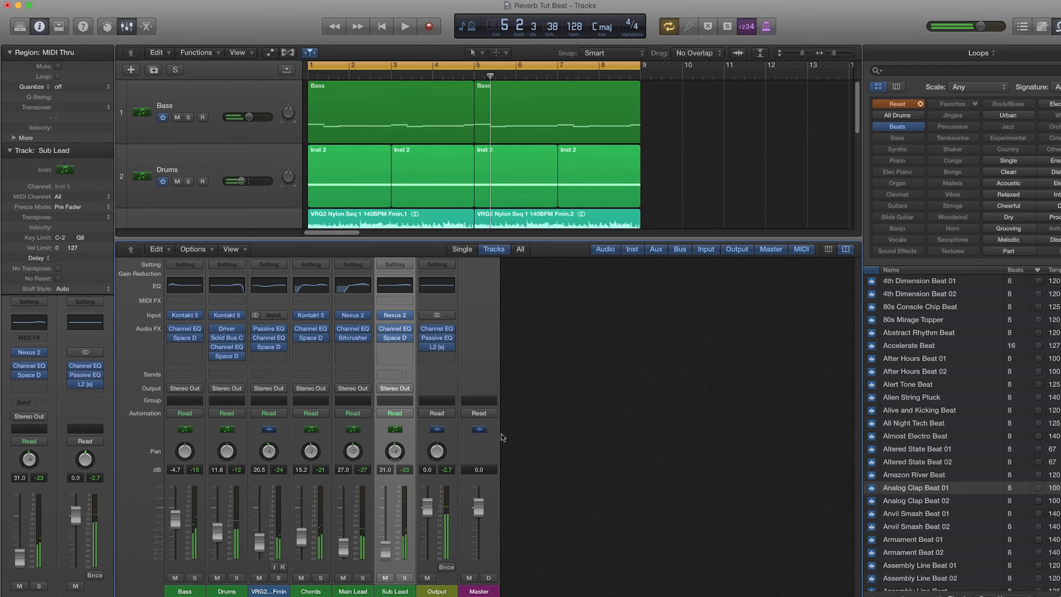